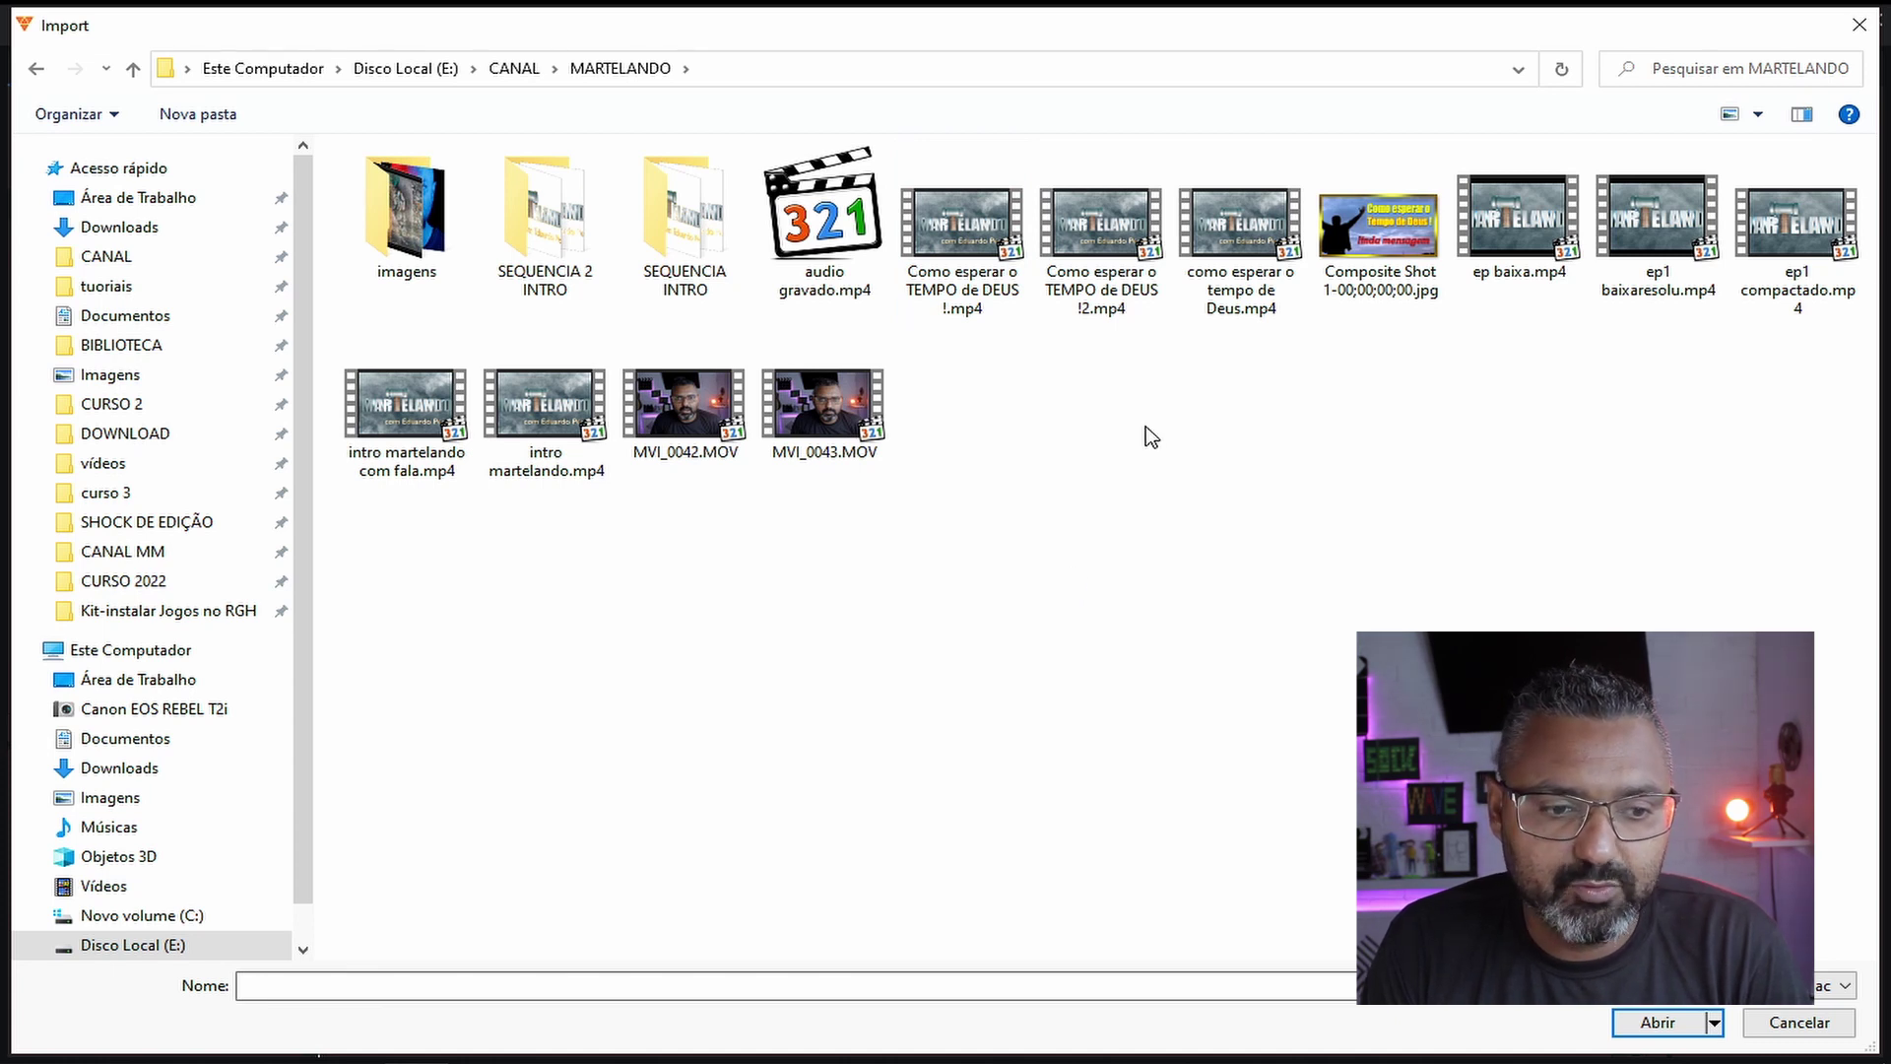
- Import intro martelando com fala.mp4, place it at the start of the timeline, and play it through before returning to the beginning
click(406, 418)
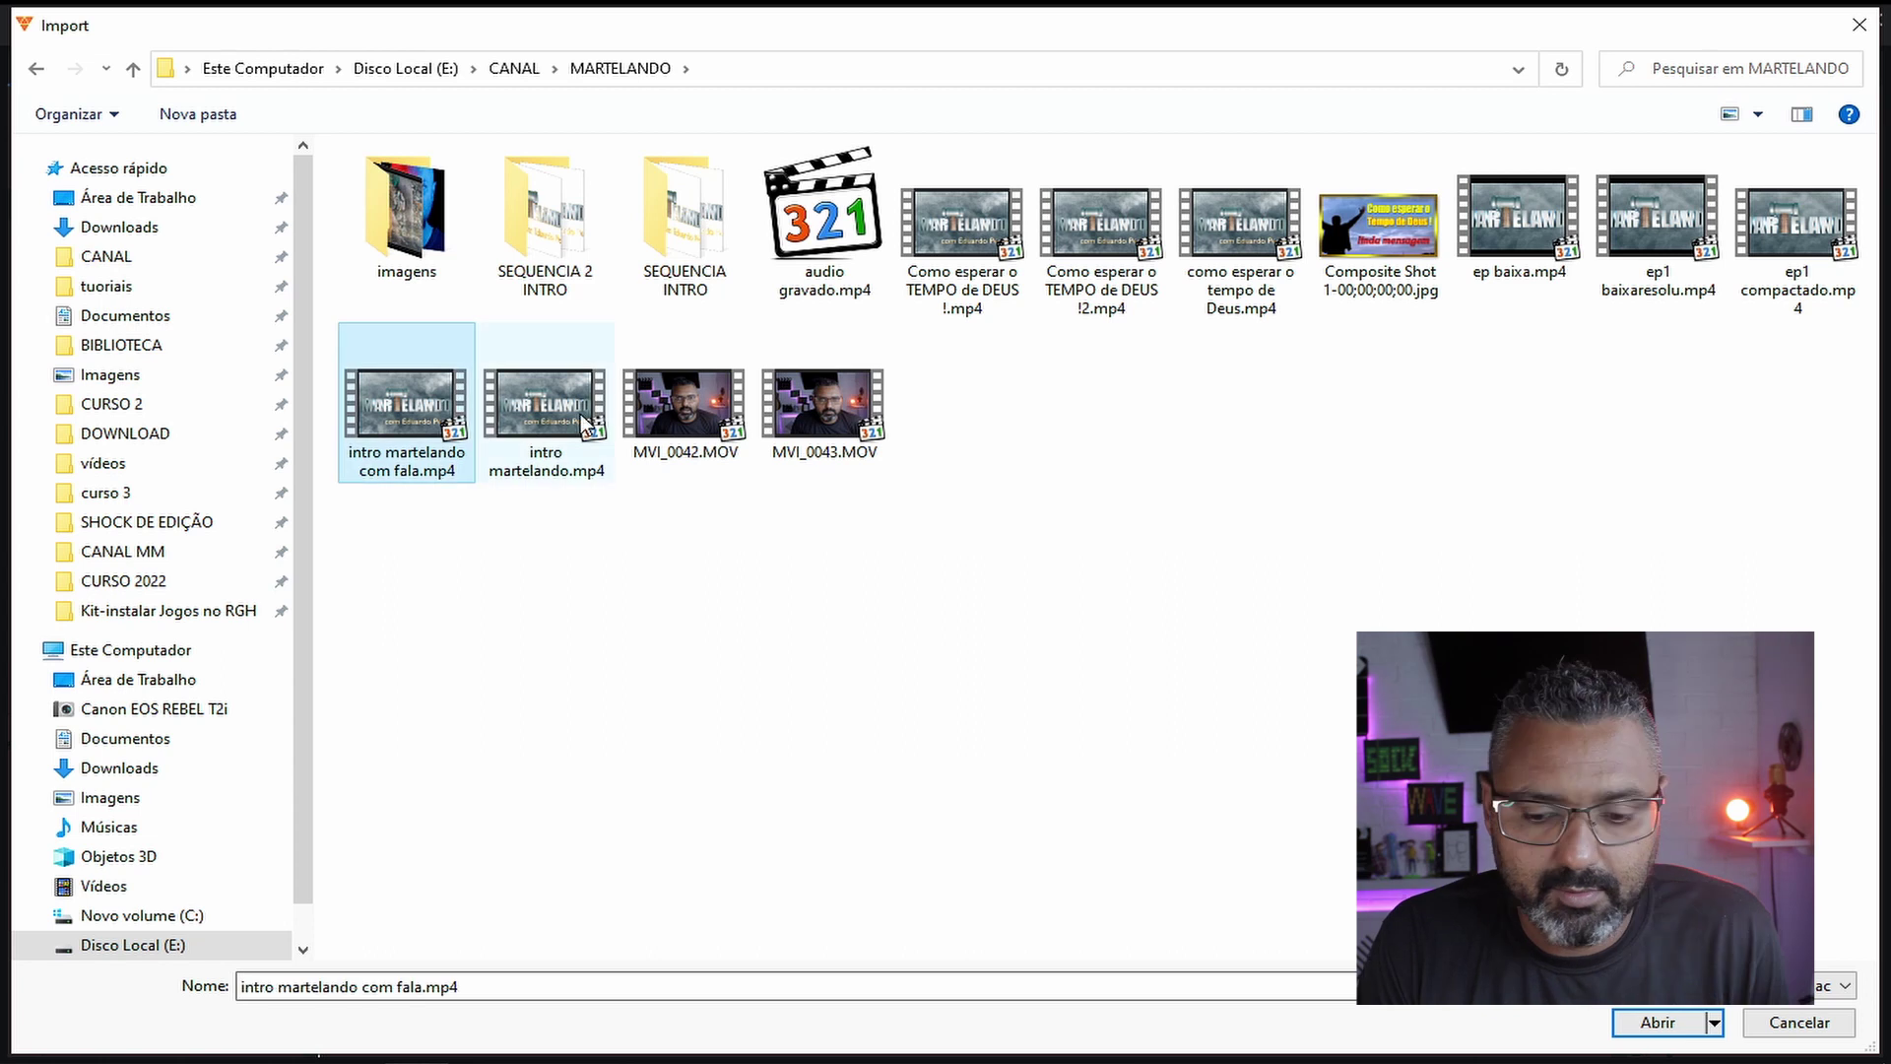
click(1677, 1022)
drag(92, 258, 328, 939)
click(1100, 728)
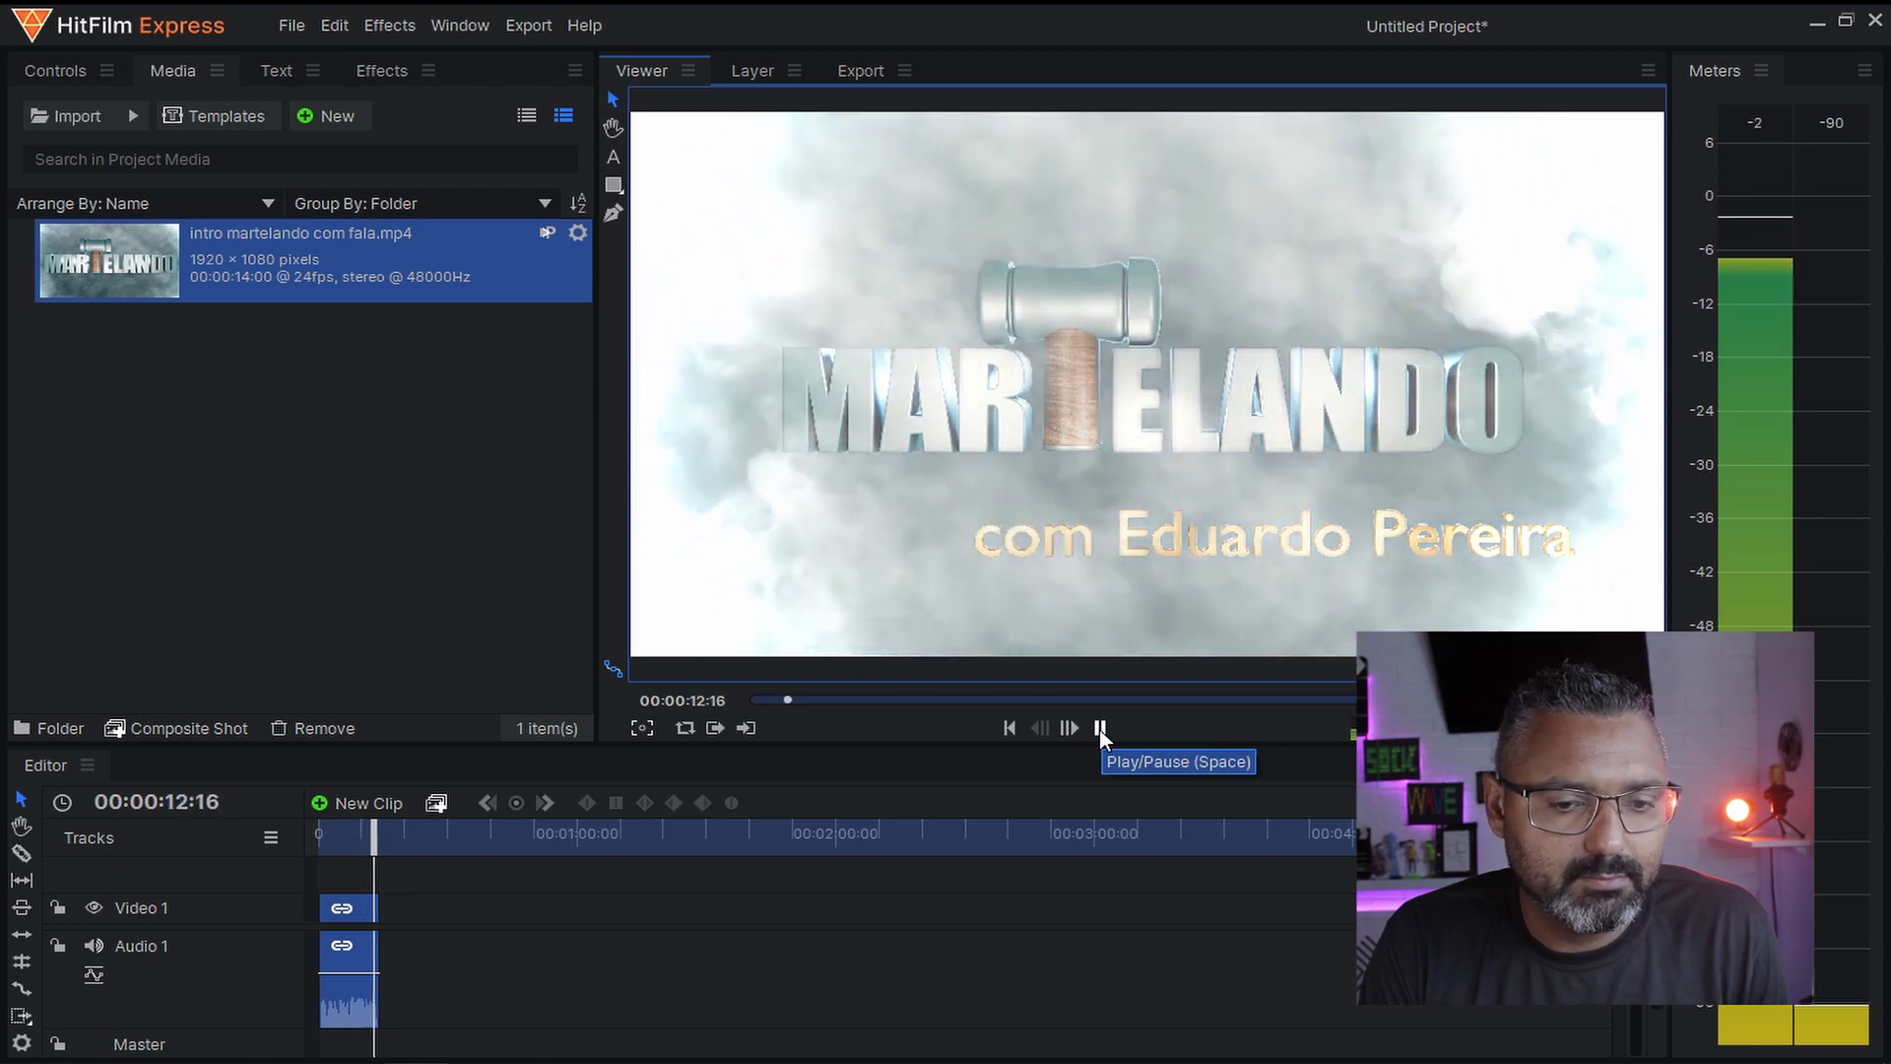
click(1099, 728)
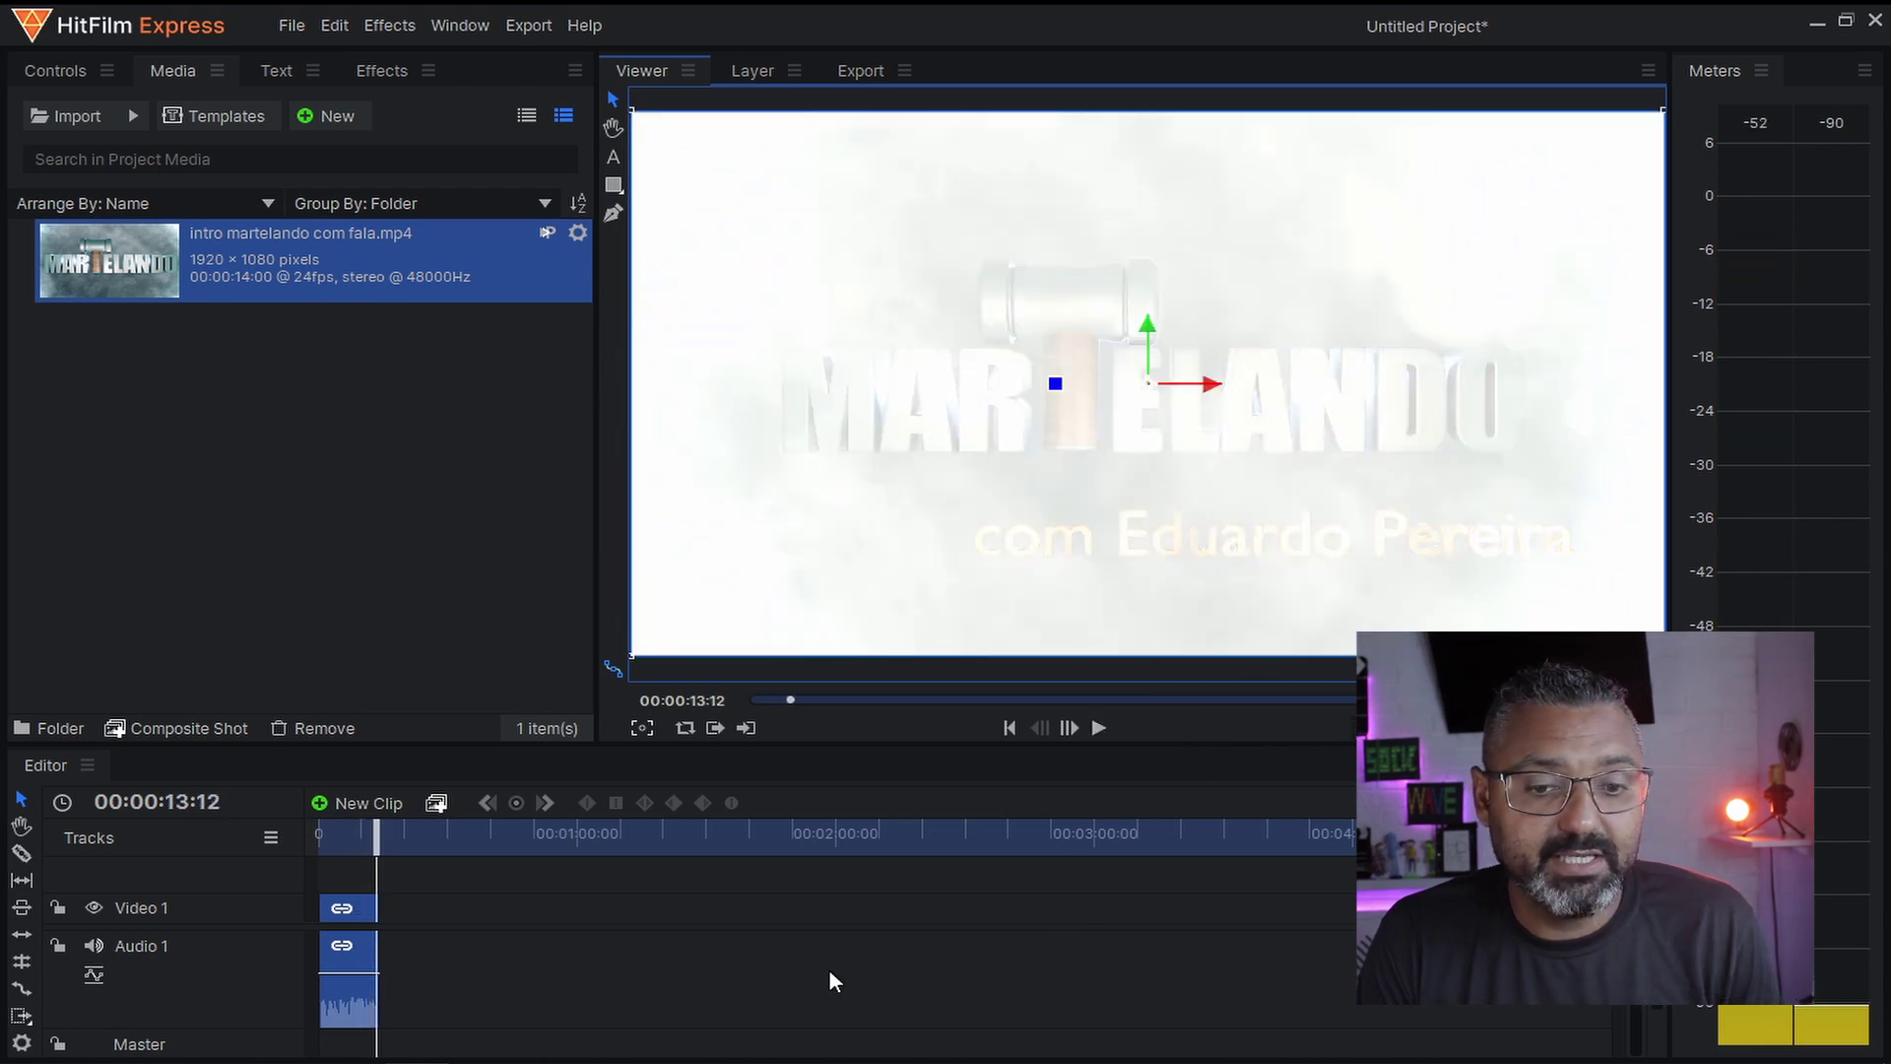
drag(377, 833, 260, 814)
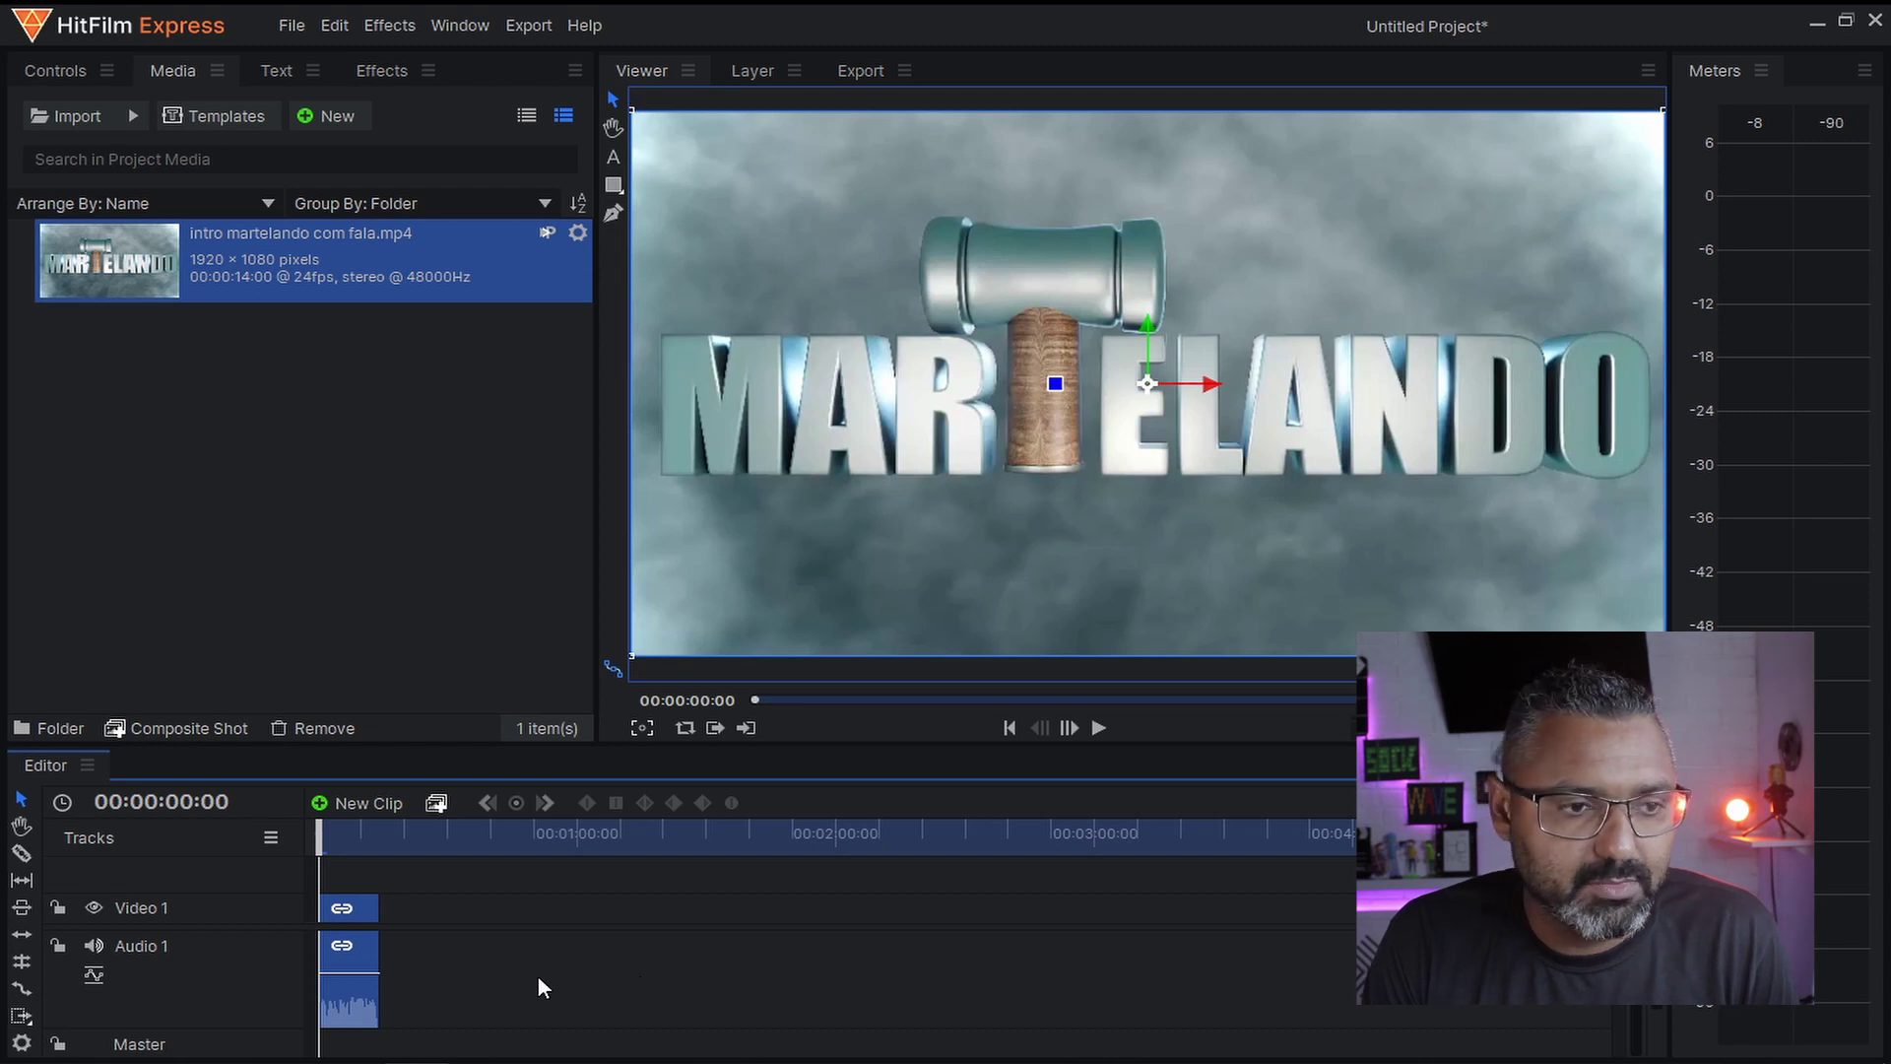
- Import audio gravado.mp4 and place it on Audio 1 directly after the intro clip
click(136, 116)
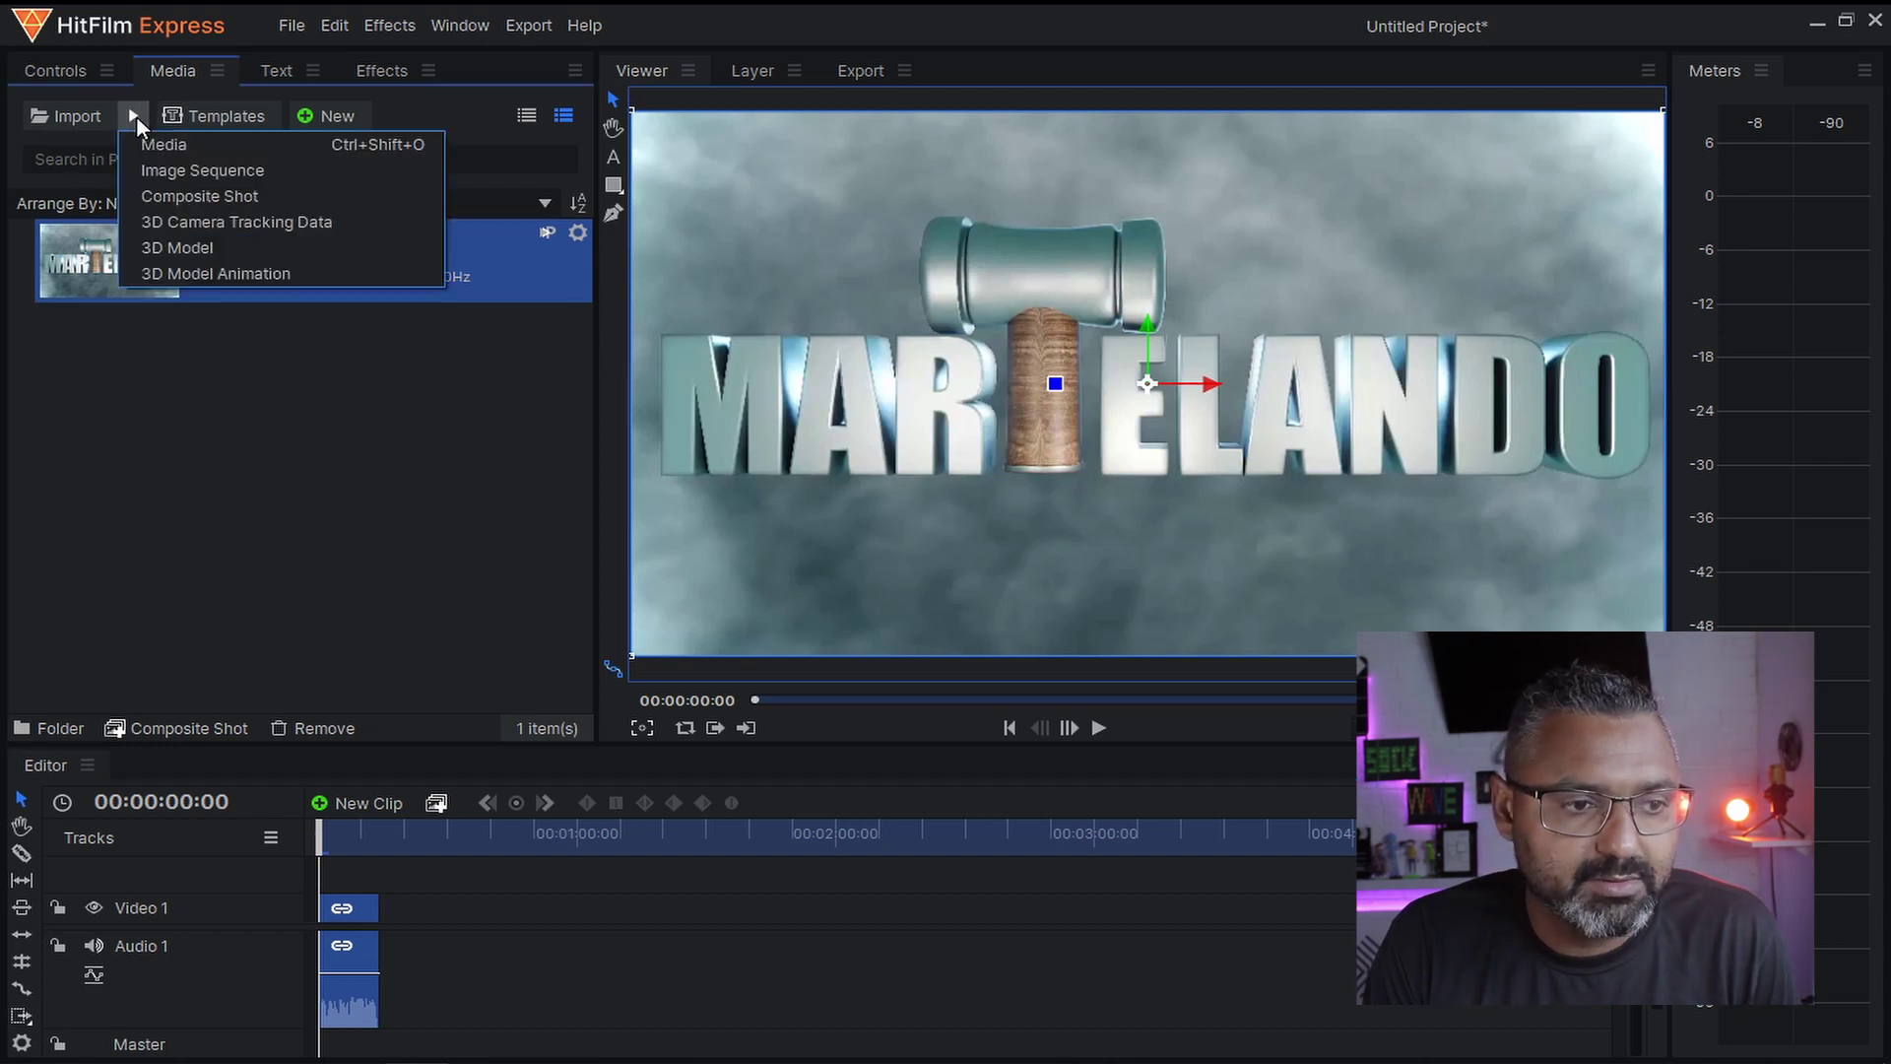
click(204, 144)
click(822, 226)
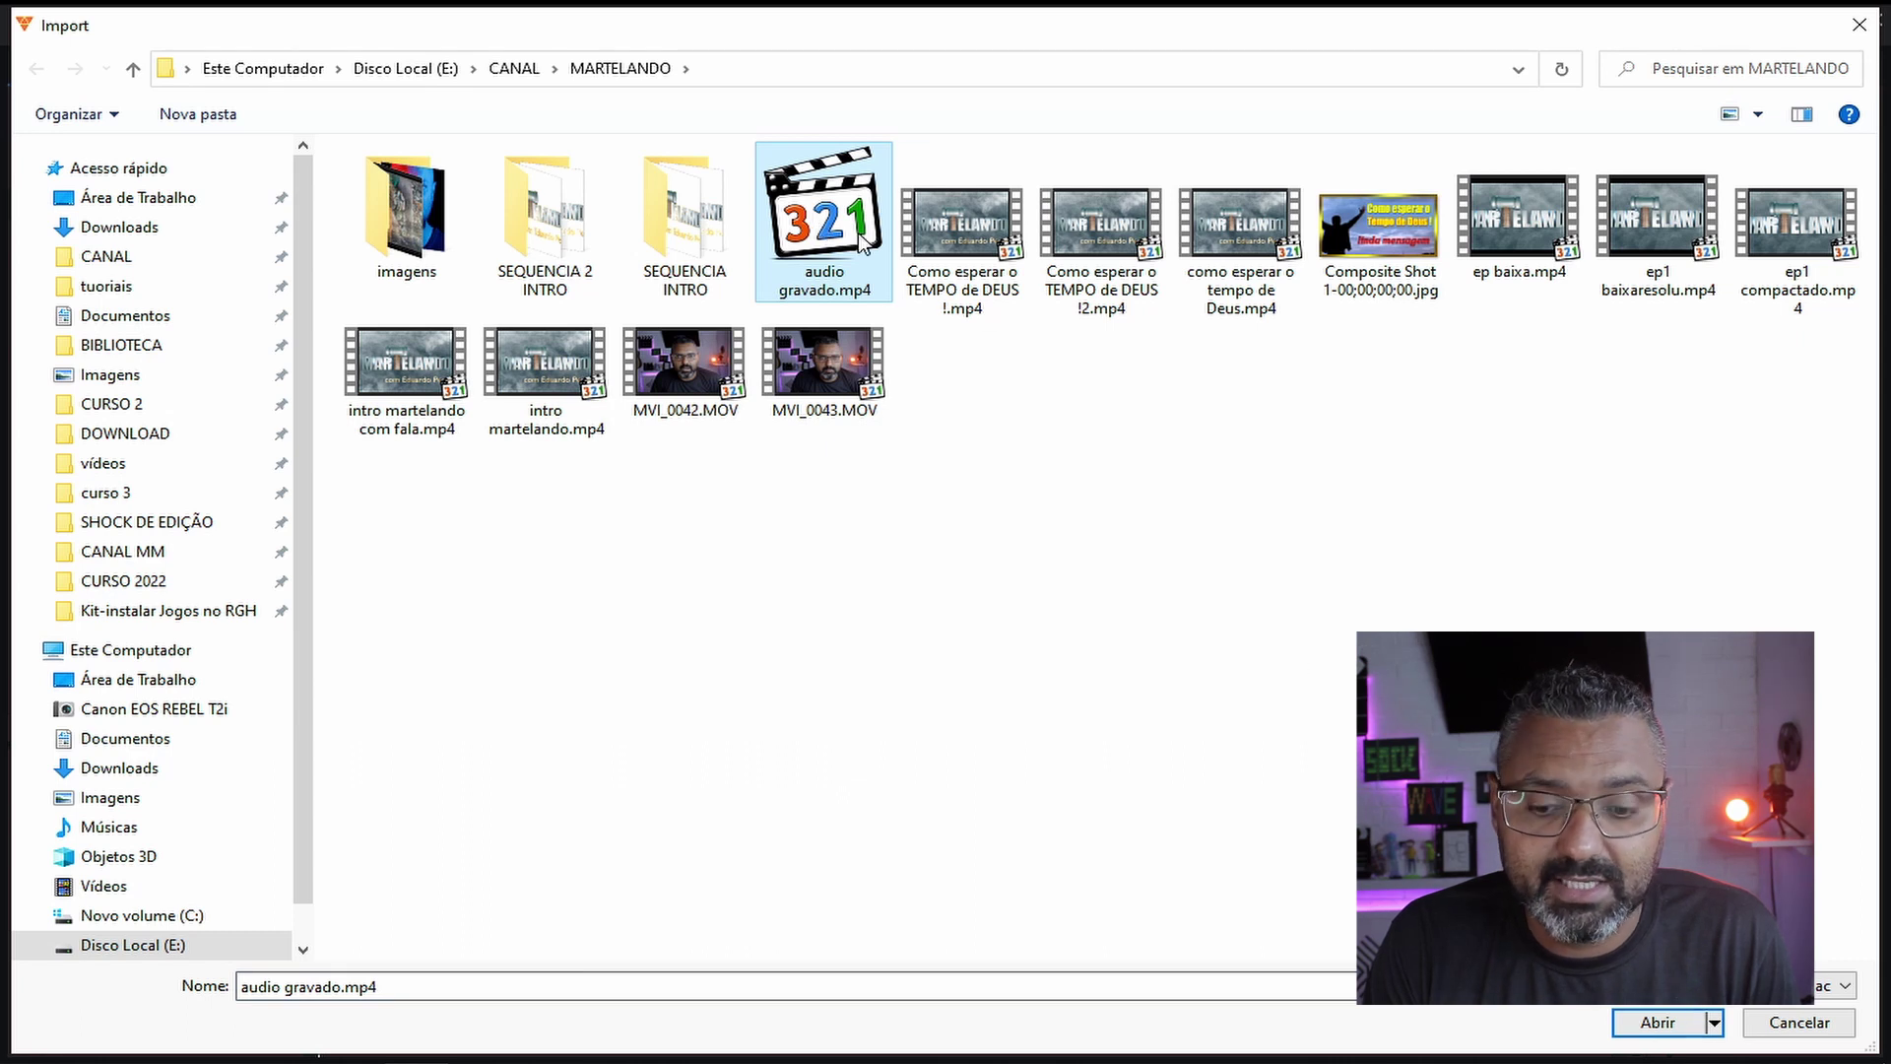
click(1665, 1029)
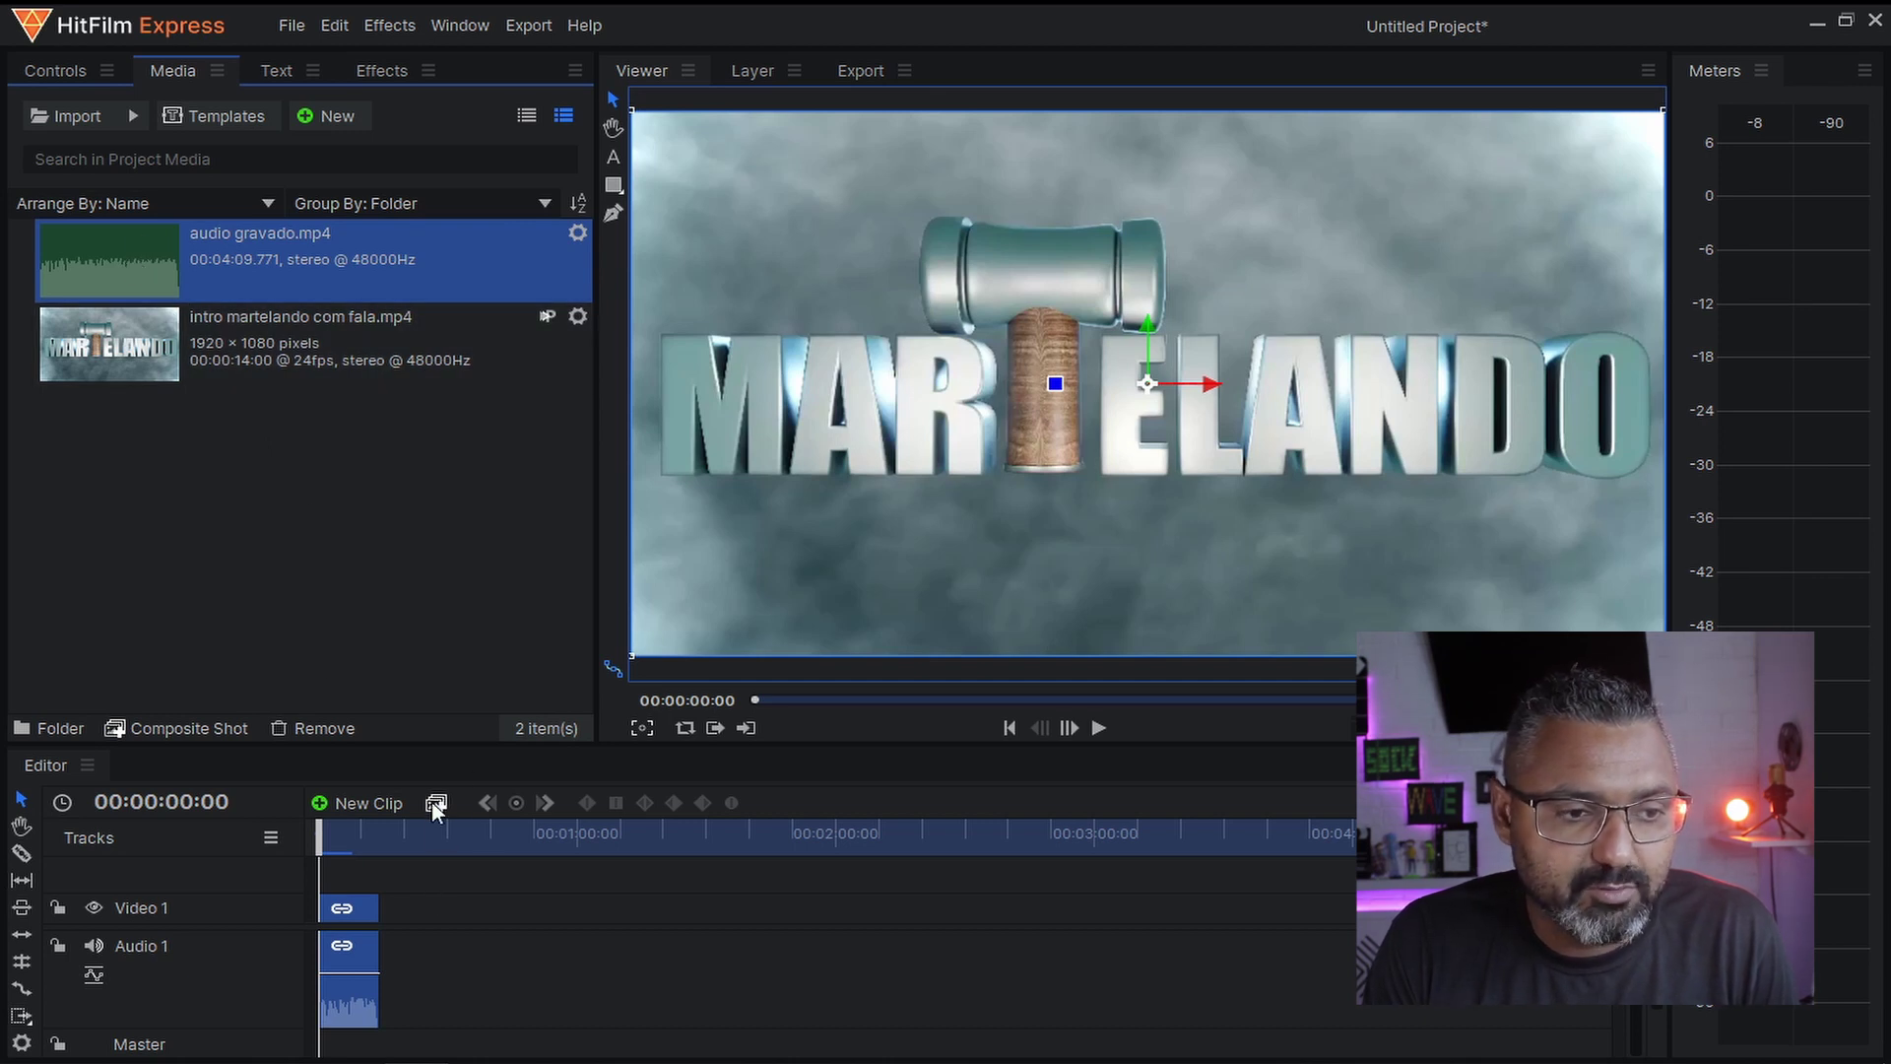
drag(118, 250, 387, 967)
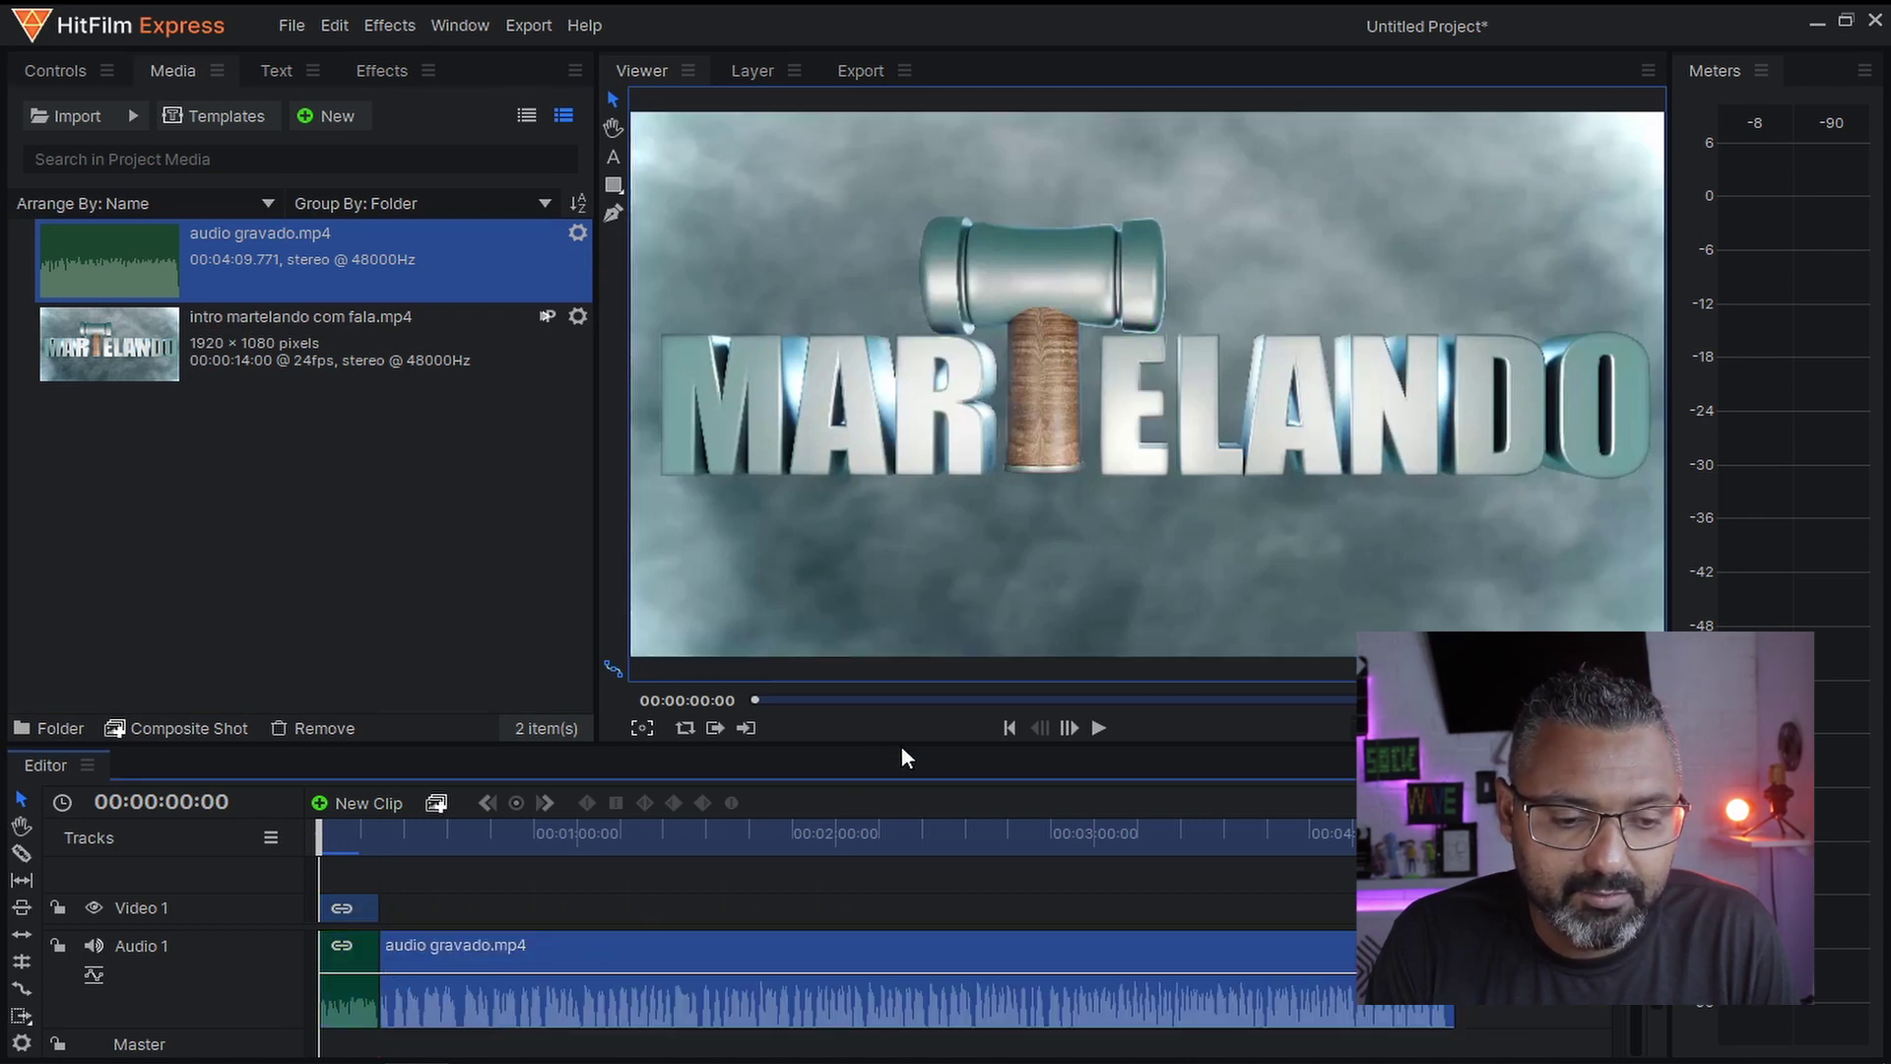
- Enlarge the timeline area, listen to the start of the narration, and set the playhead at 00:00:14:16
drag(902, 743, 912, 604)
click(392, 692)
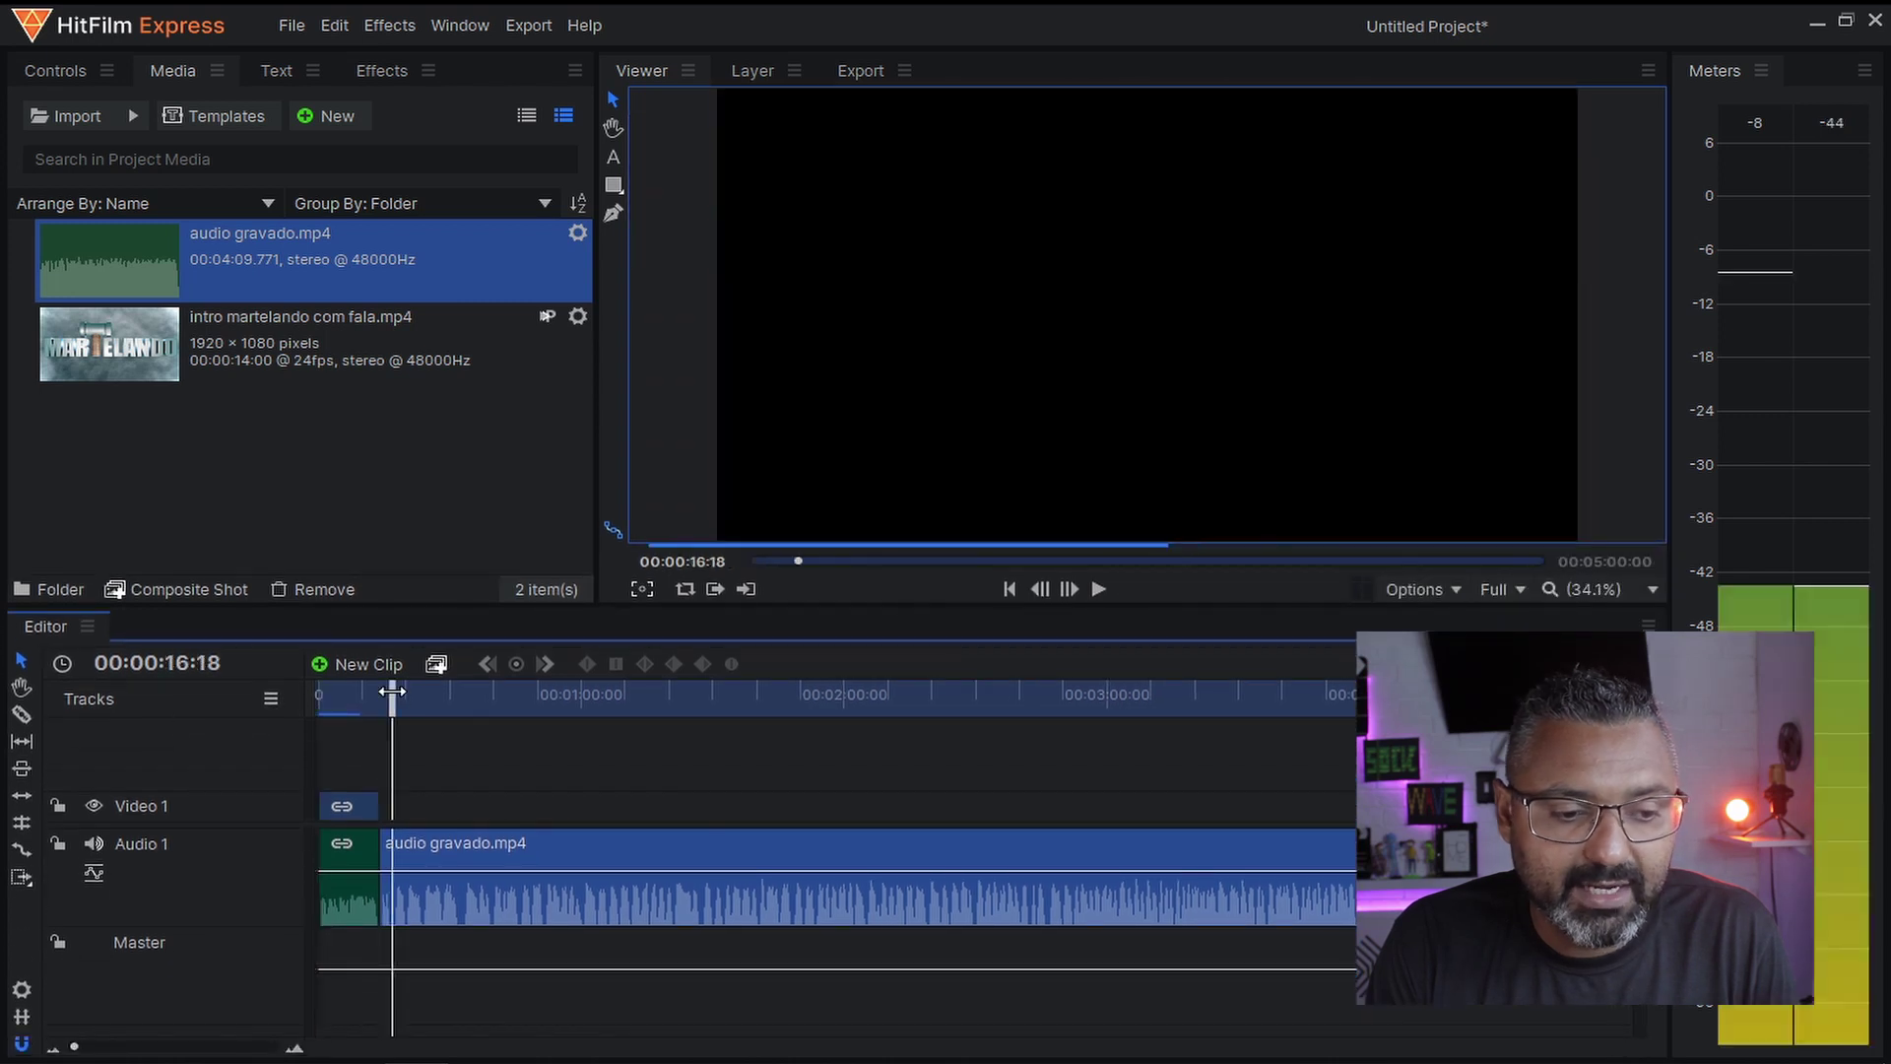
drag(392, 692, 382, 694)
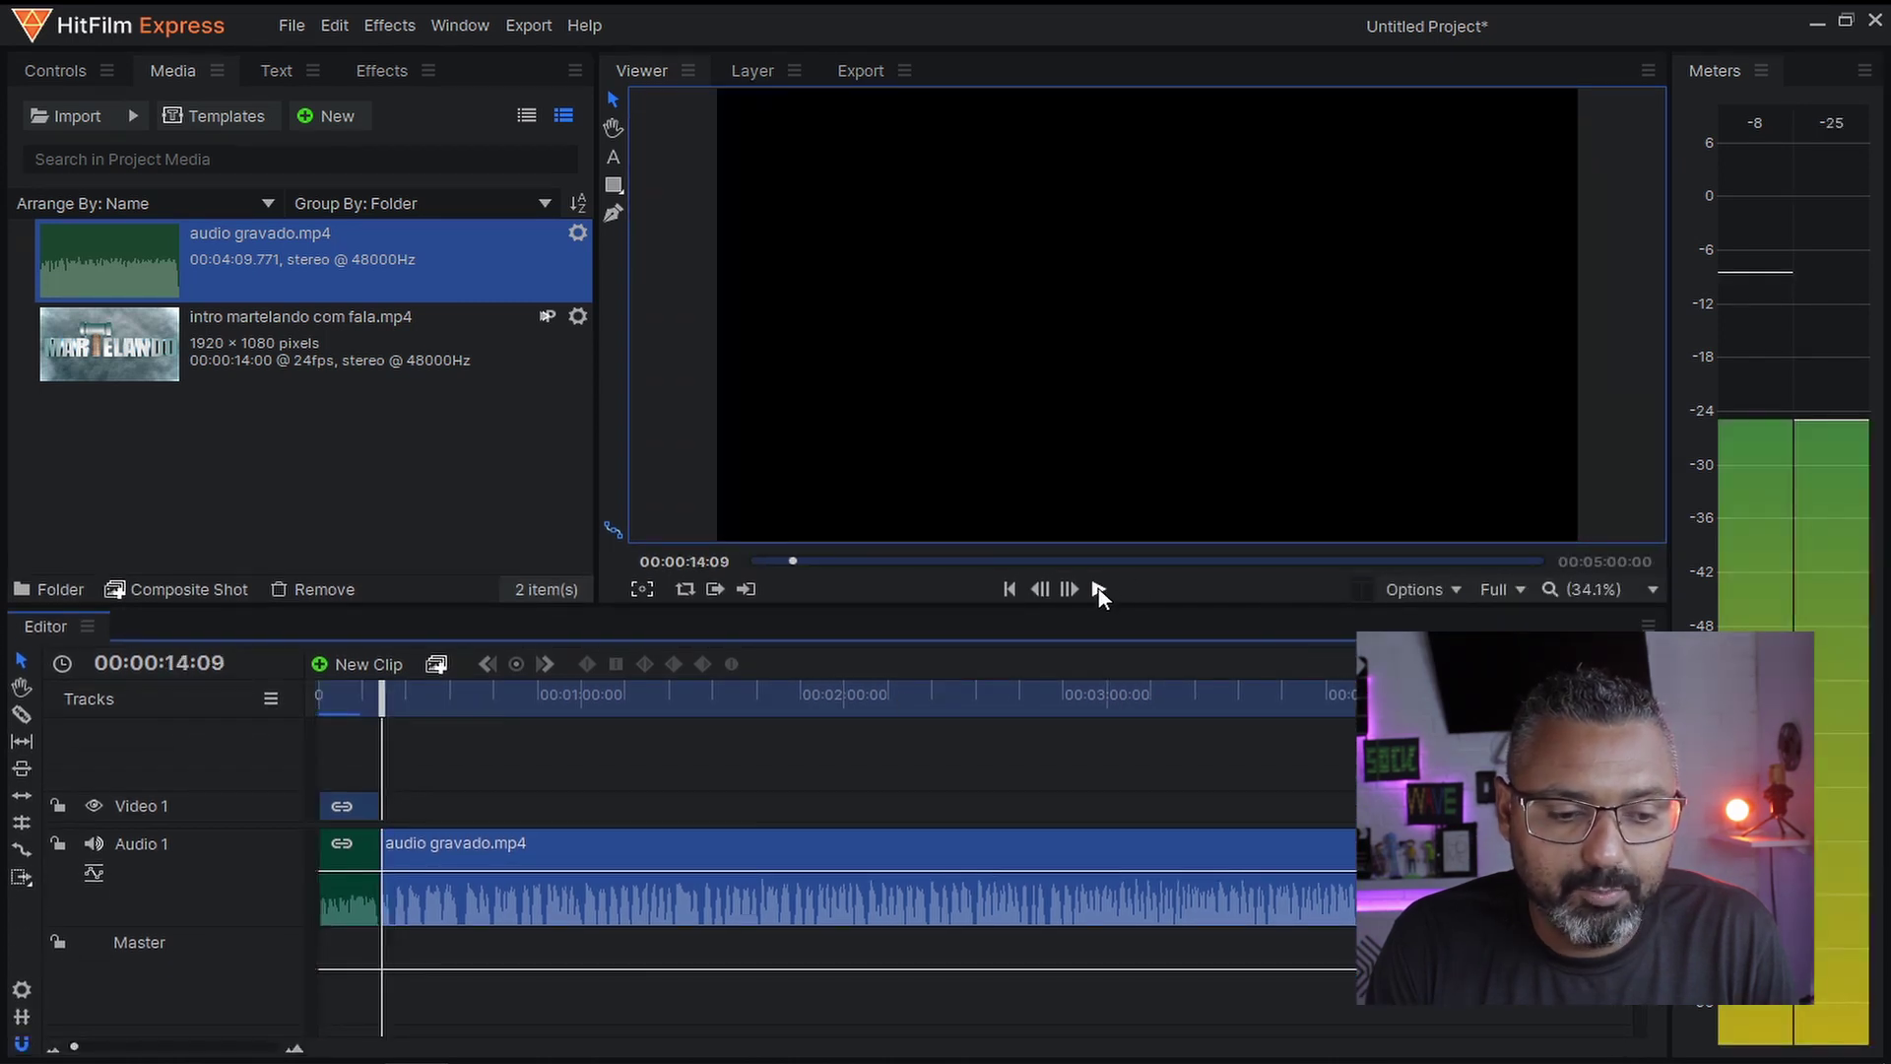
click(1100, 589)
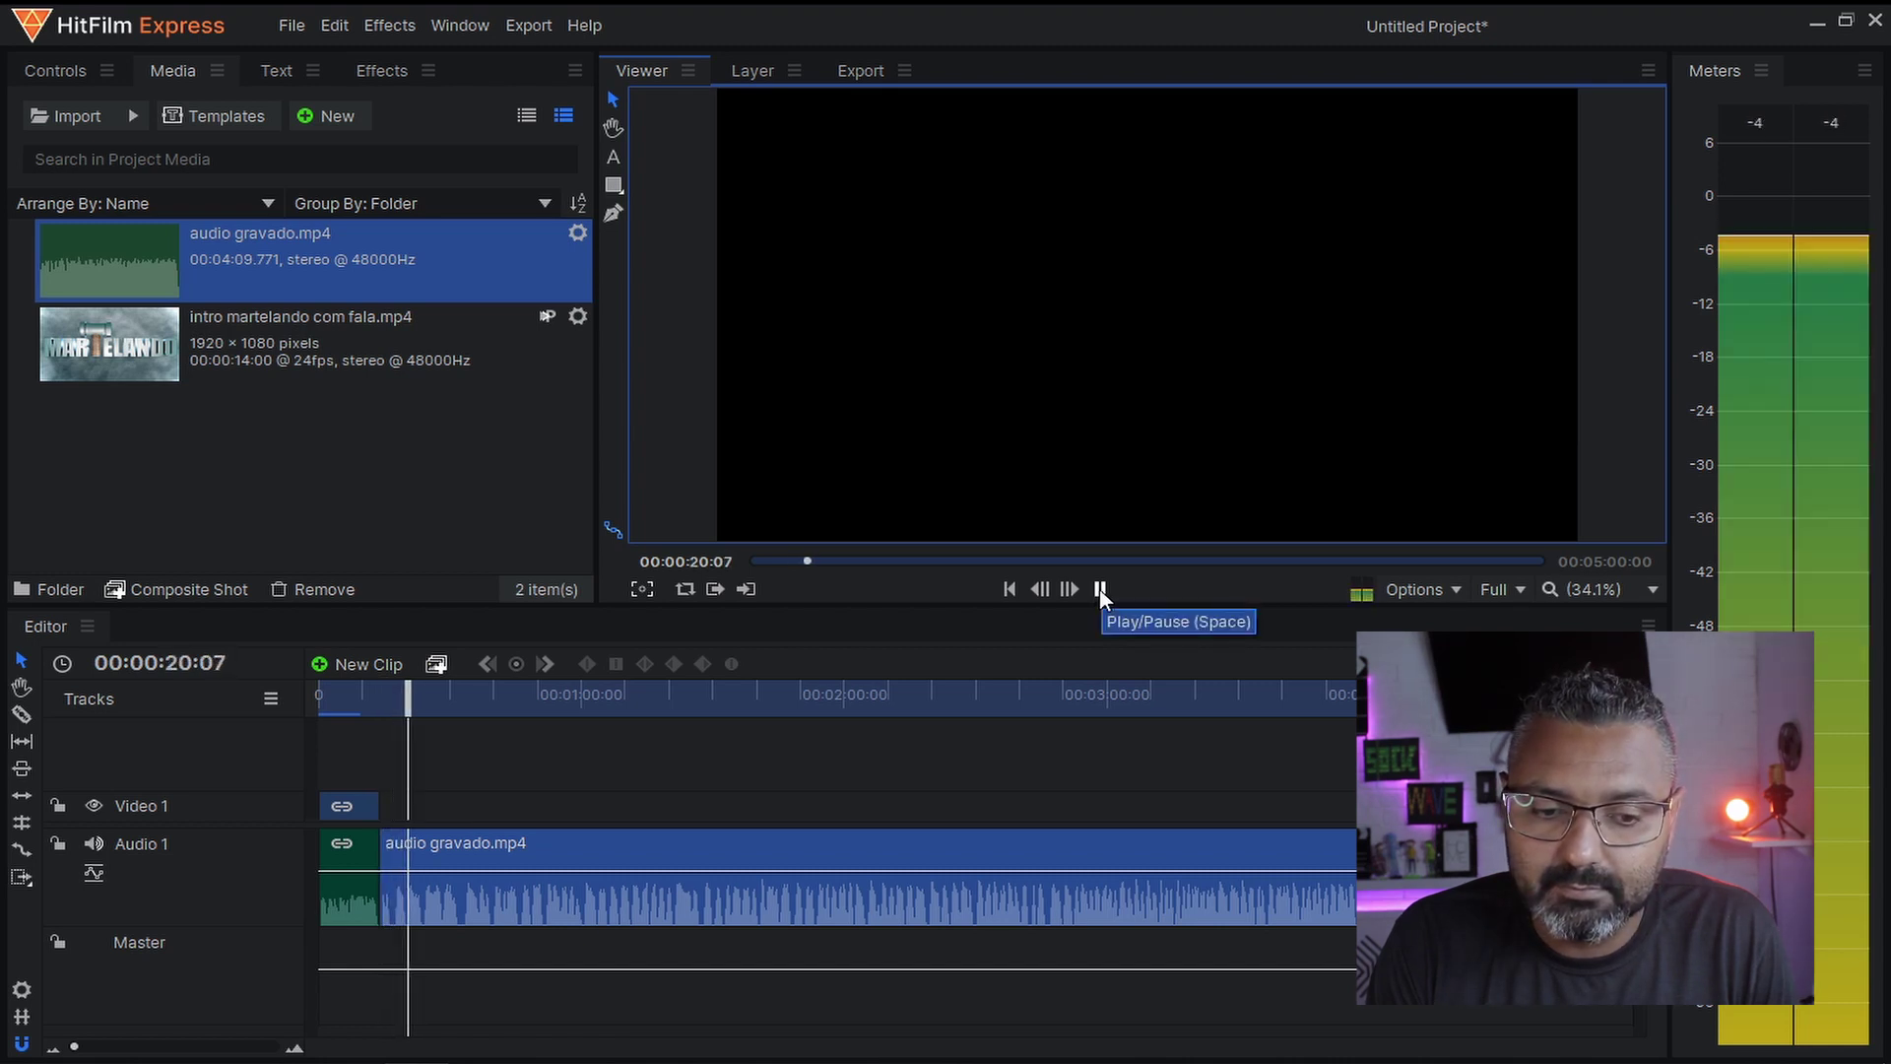
click(1099, 589)
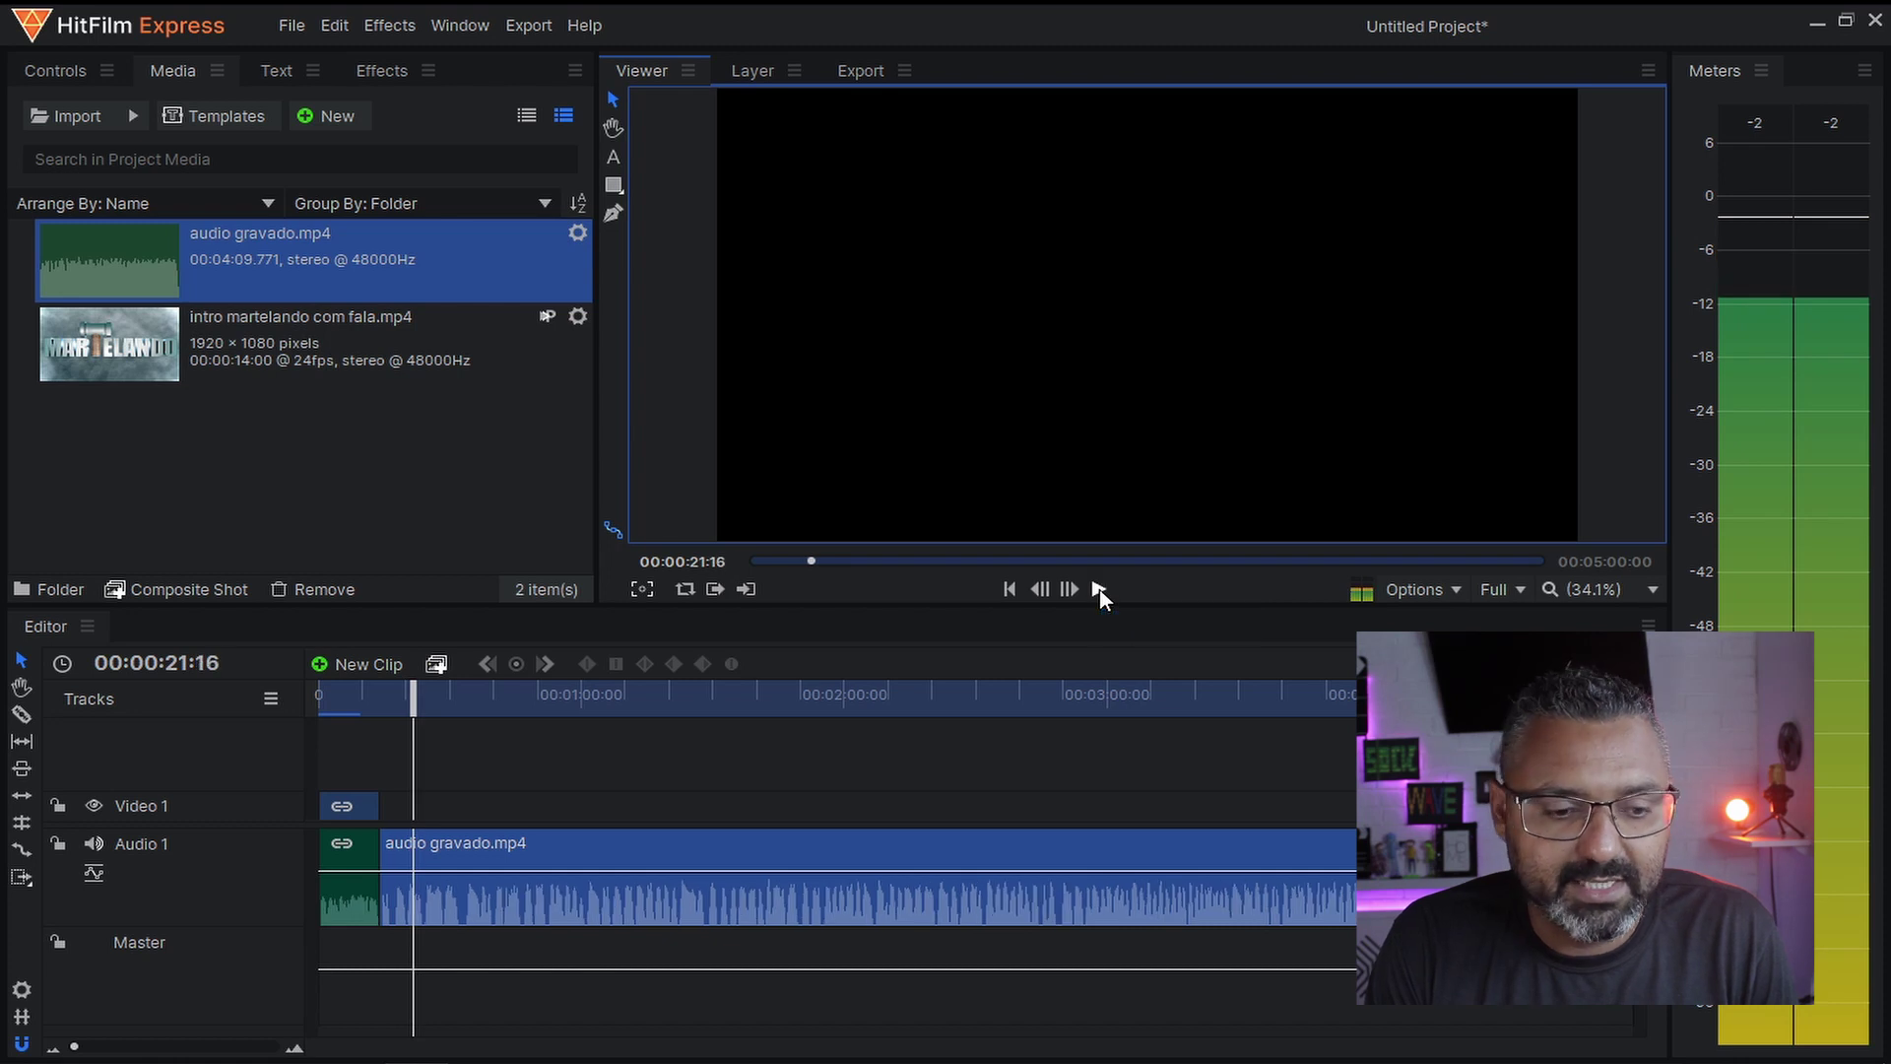
click(384, 694)
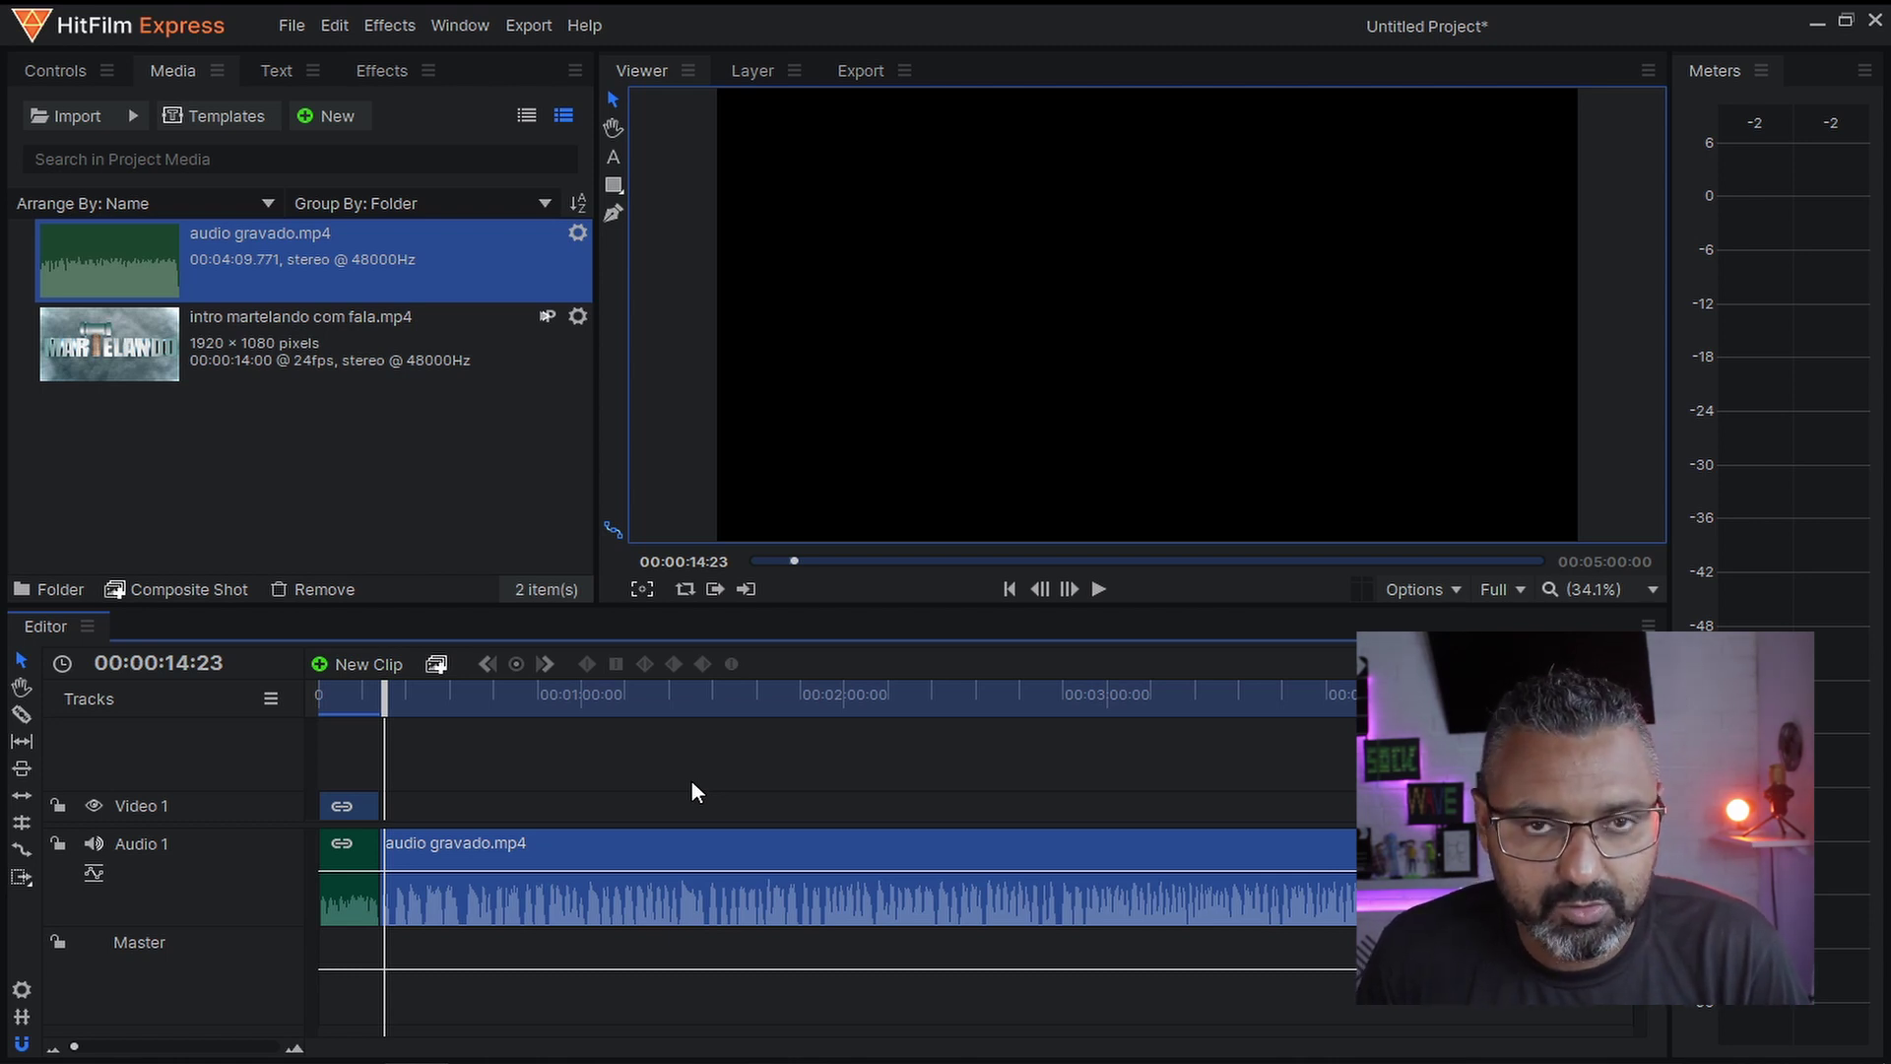
click(251, 465)
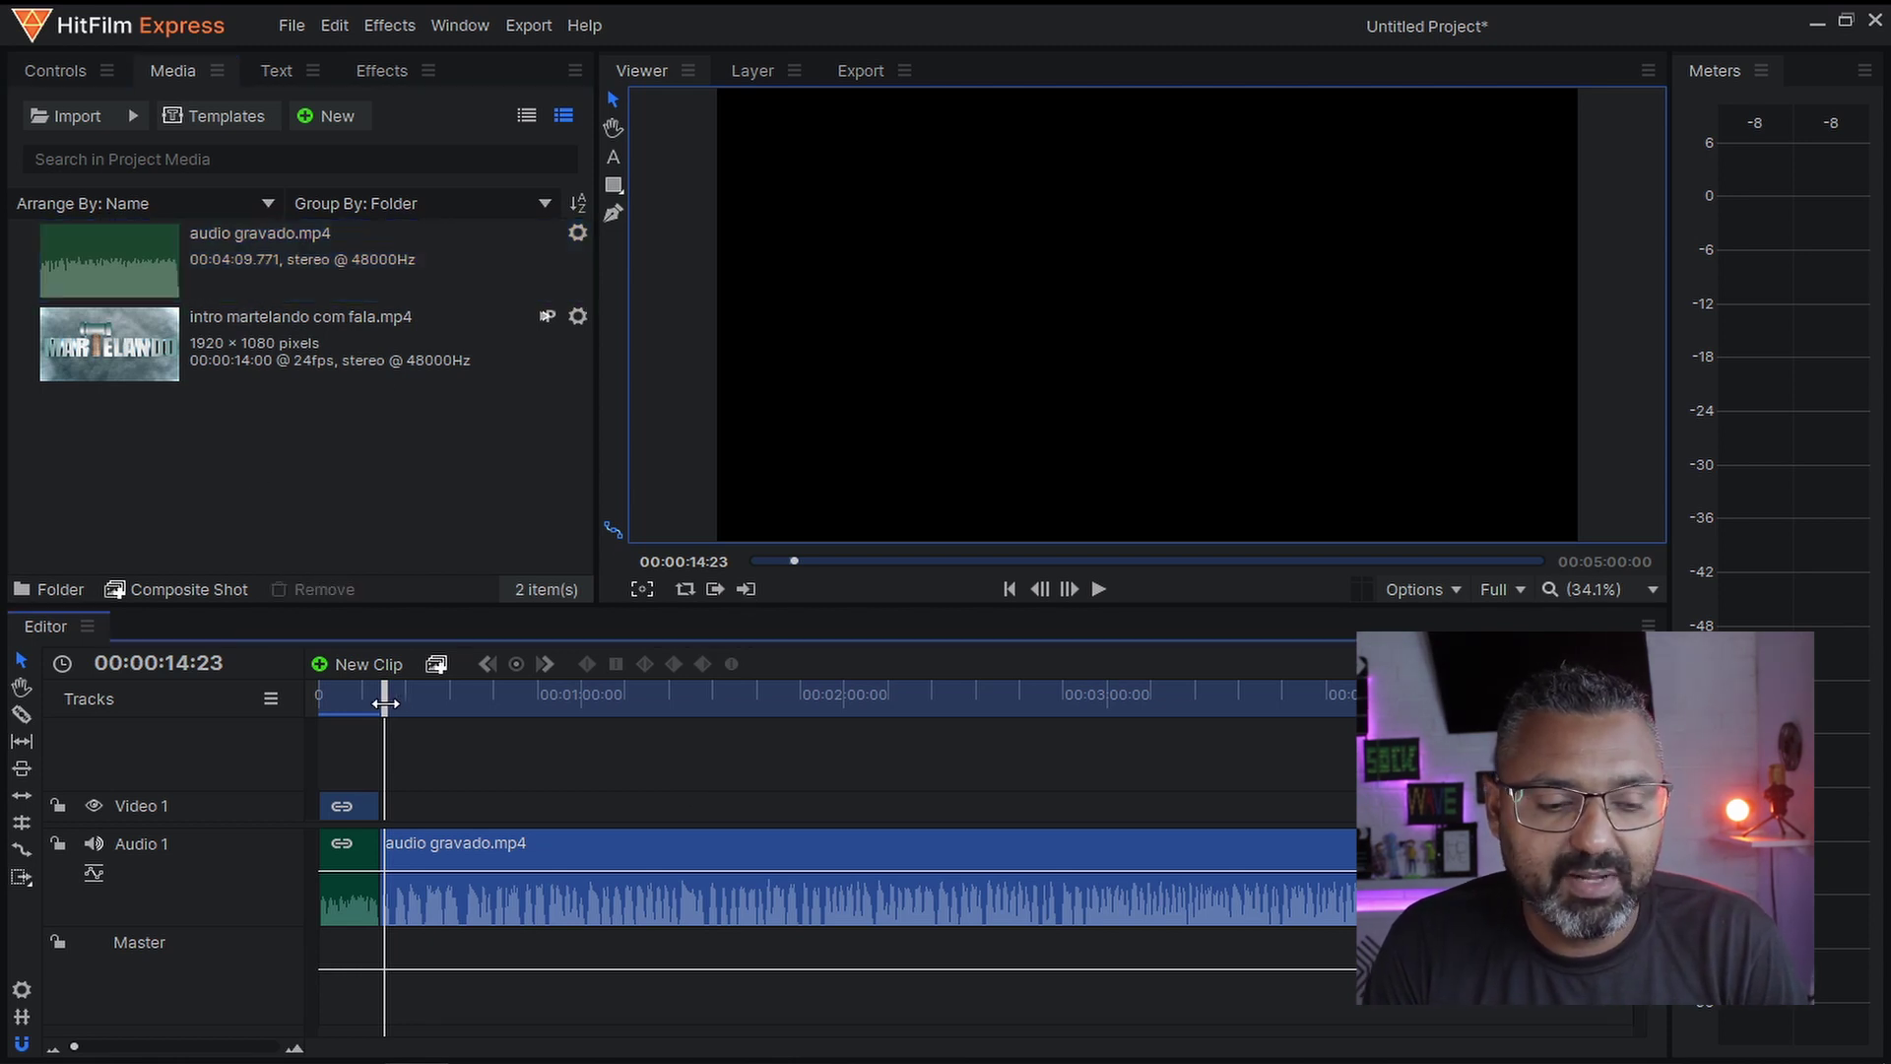
drag(386, 702, 383, 702)
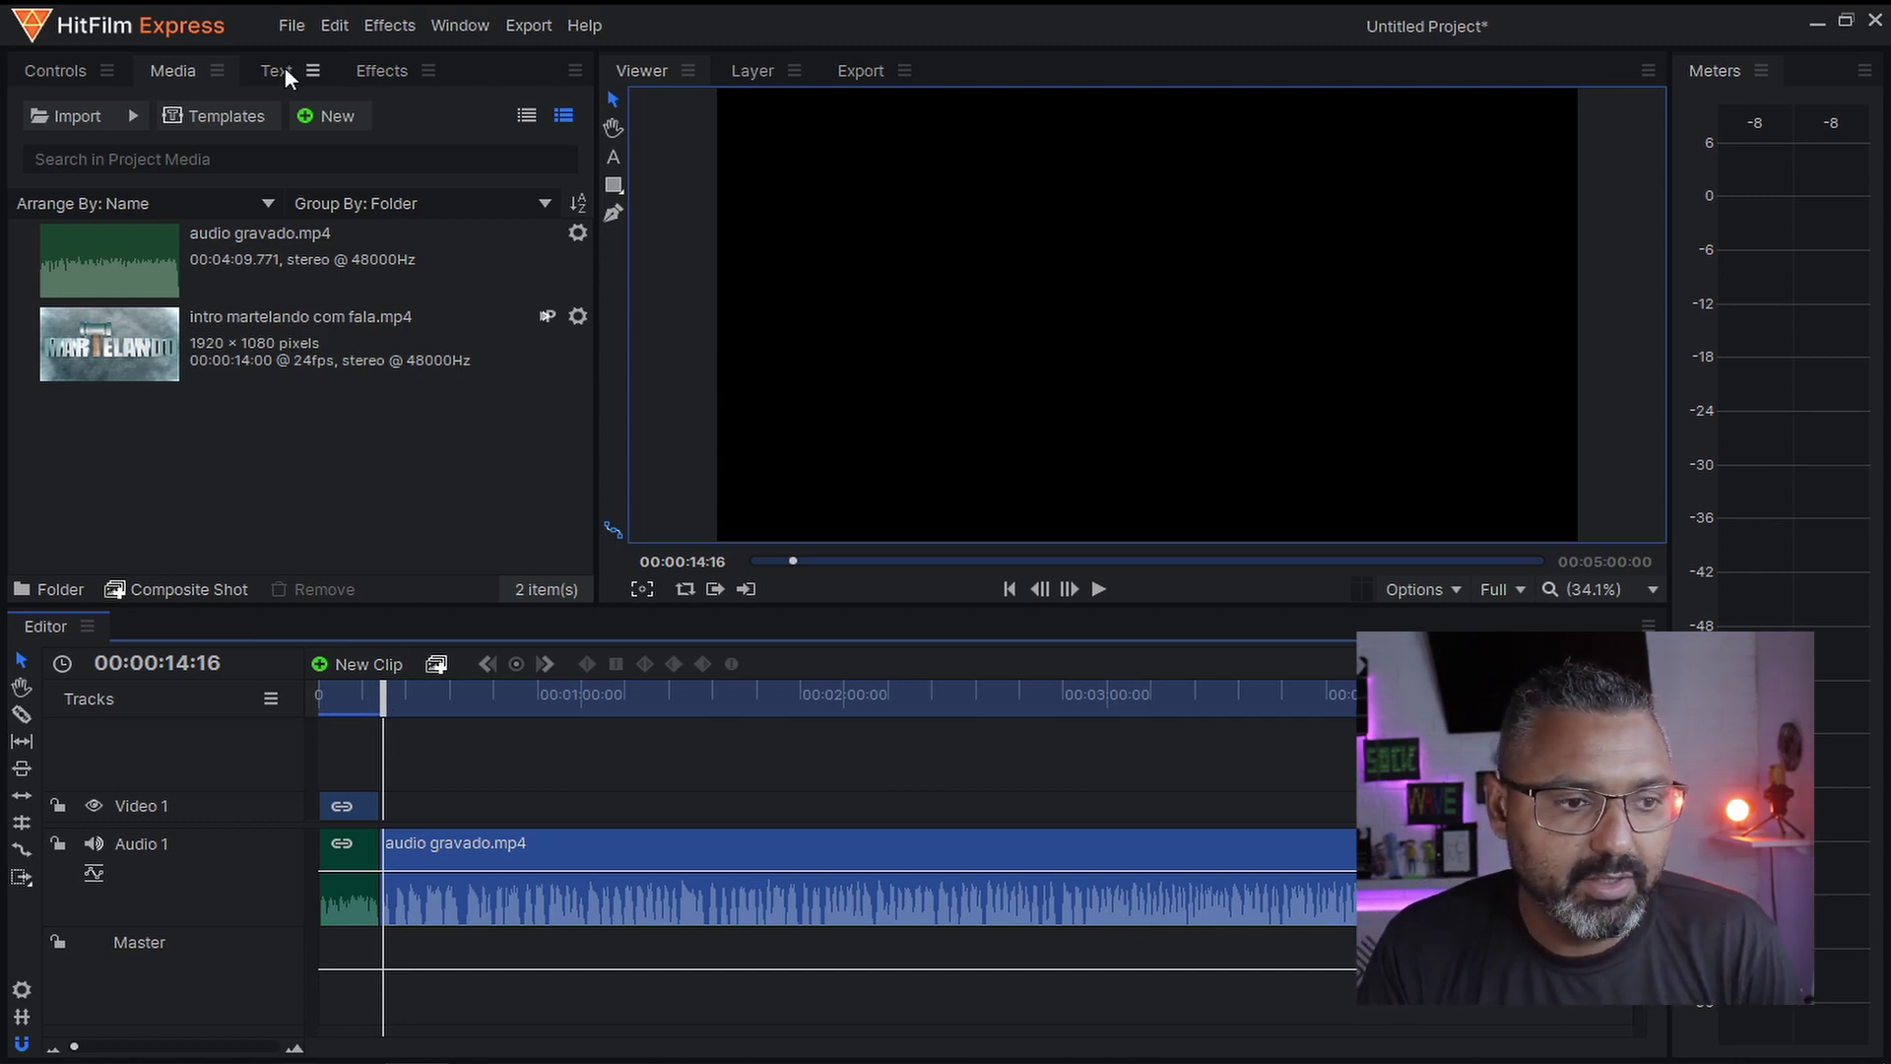
- Import Beach - 20001.mp4 from the imagens folder and place it on a new video track above the intro's, starting at the playhead
click(132, 115)
click(193, 158)
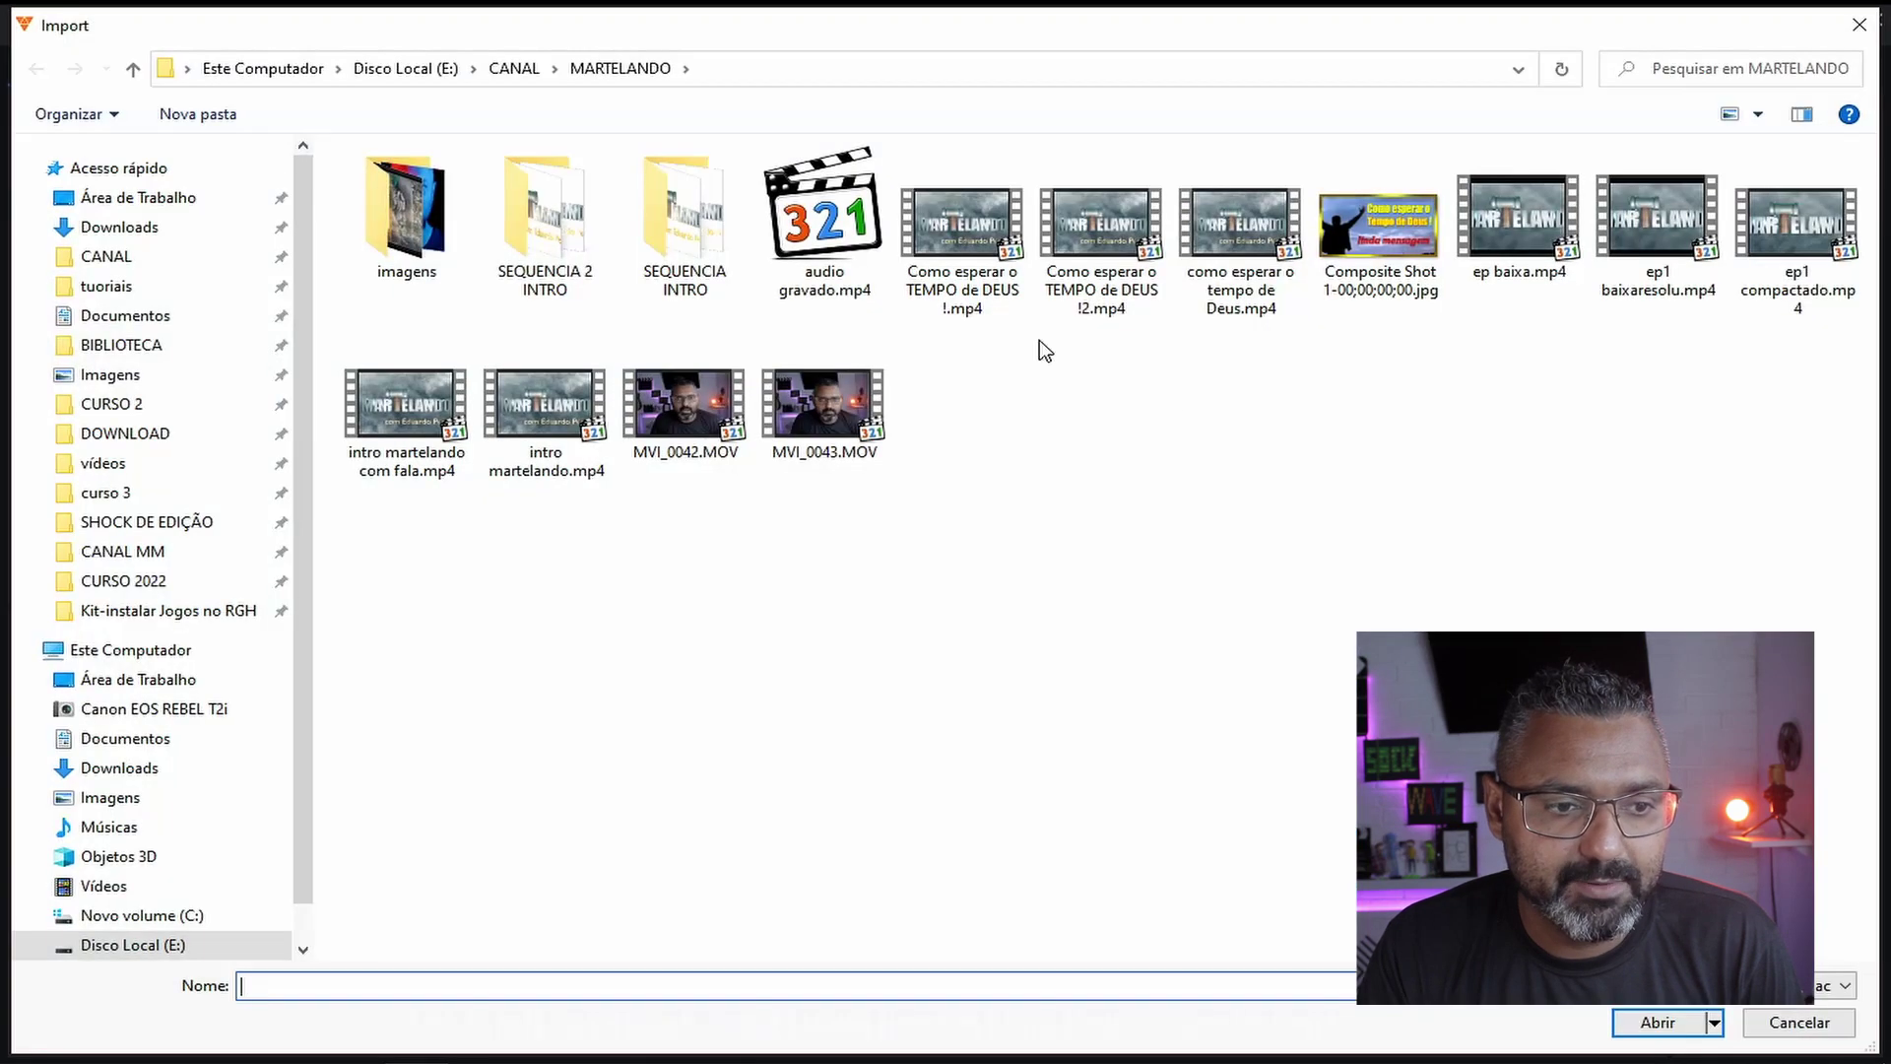
double_click(405, 241)
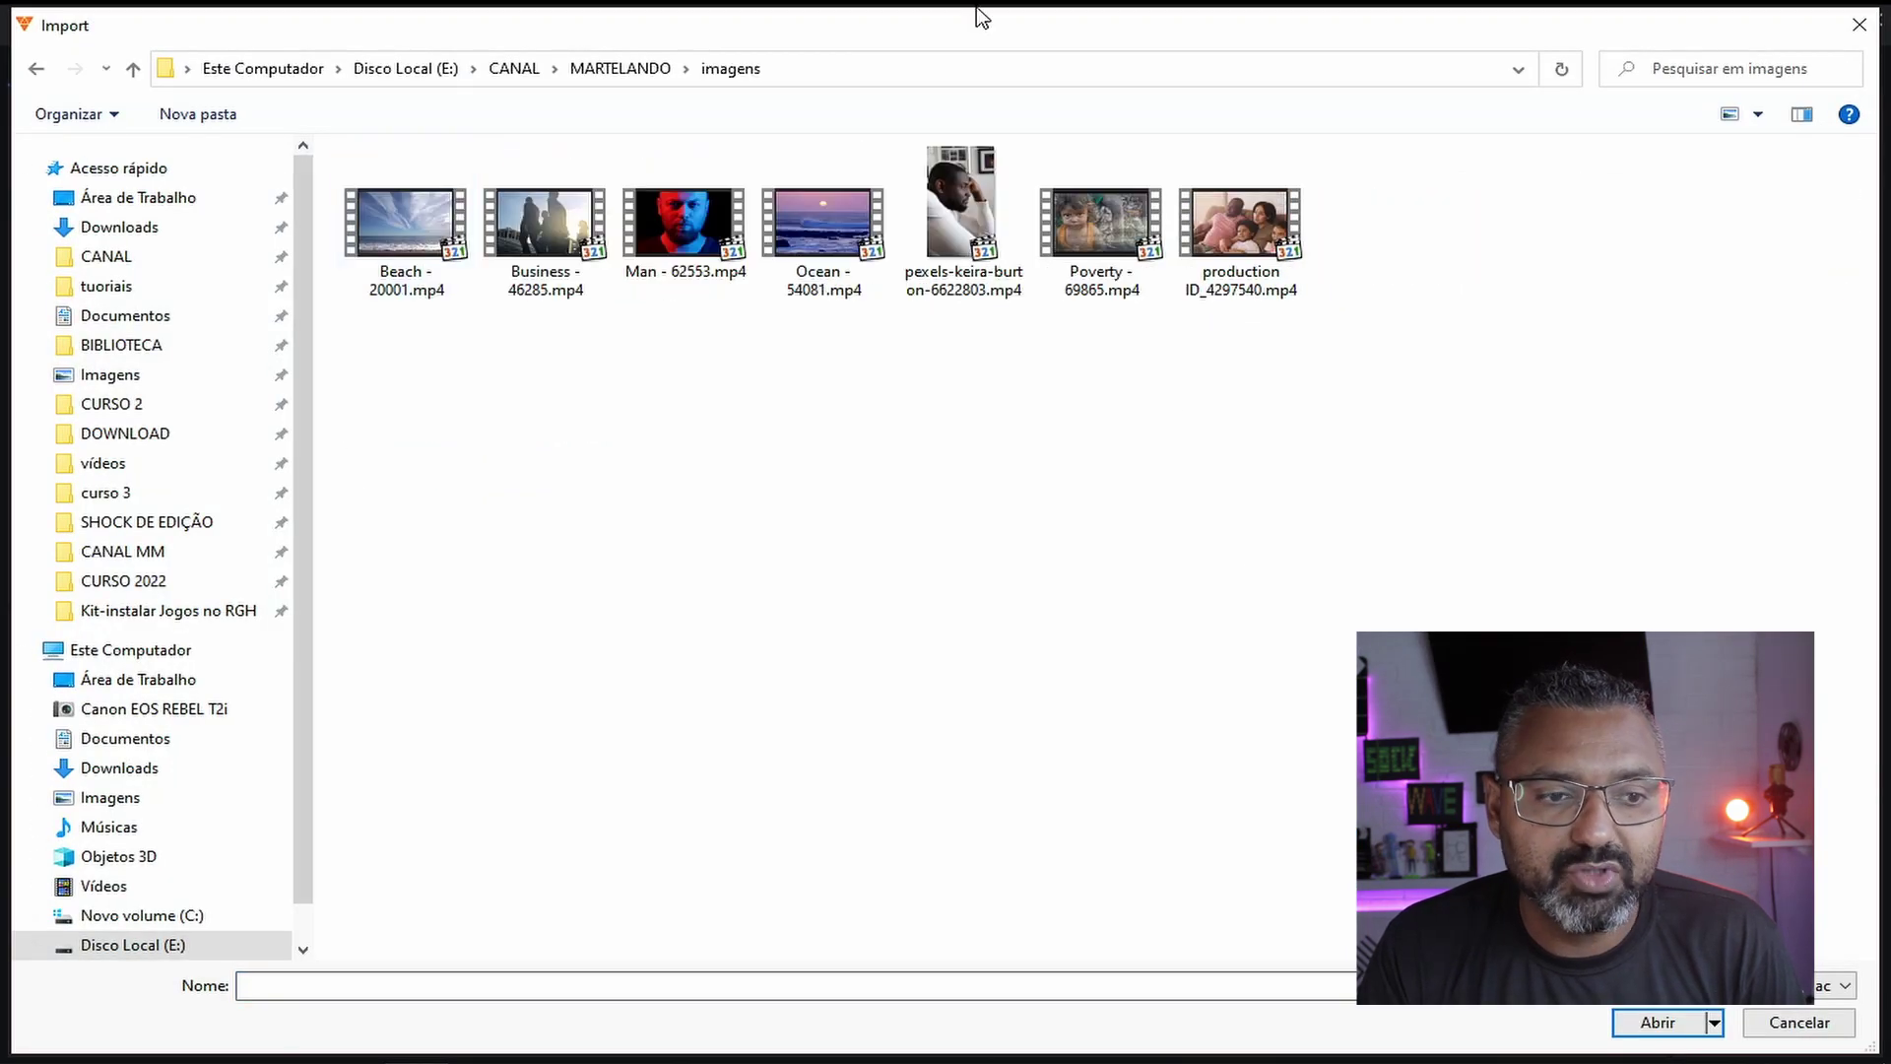
drag(394, 234, 617, 423)
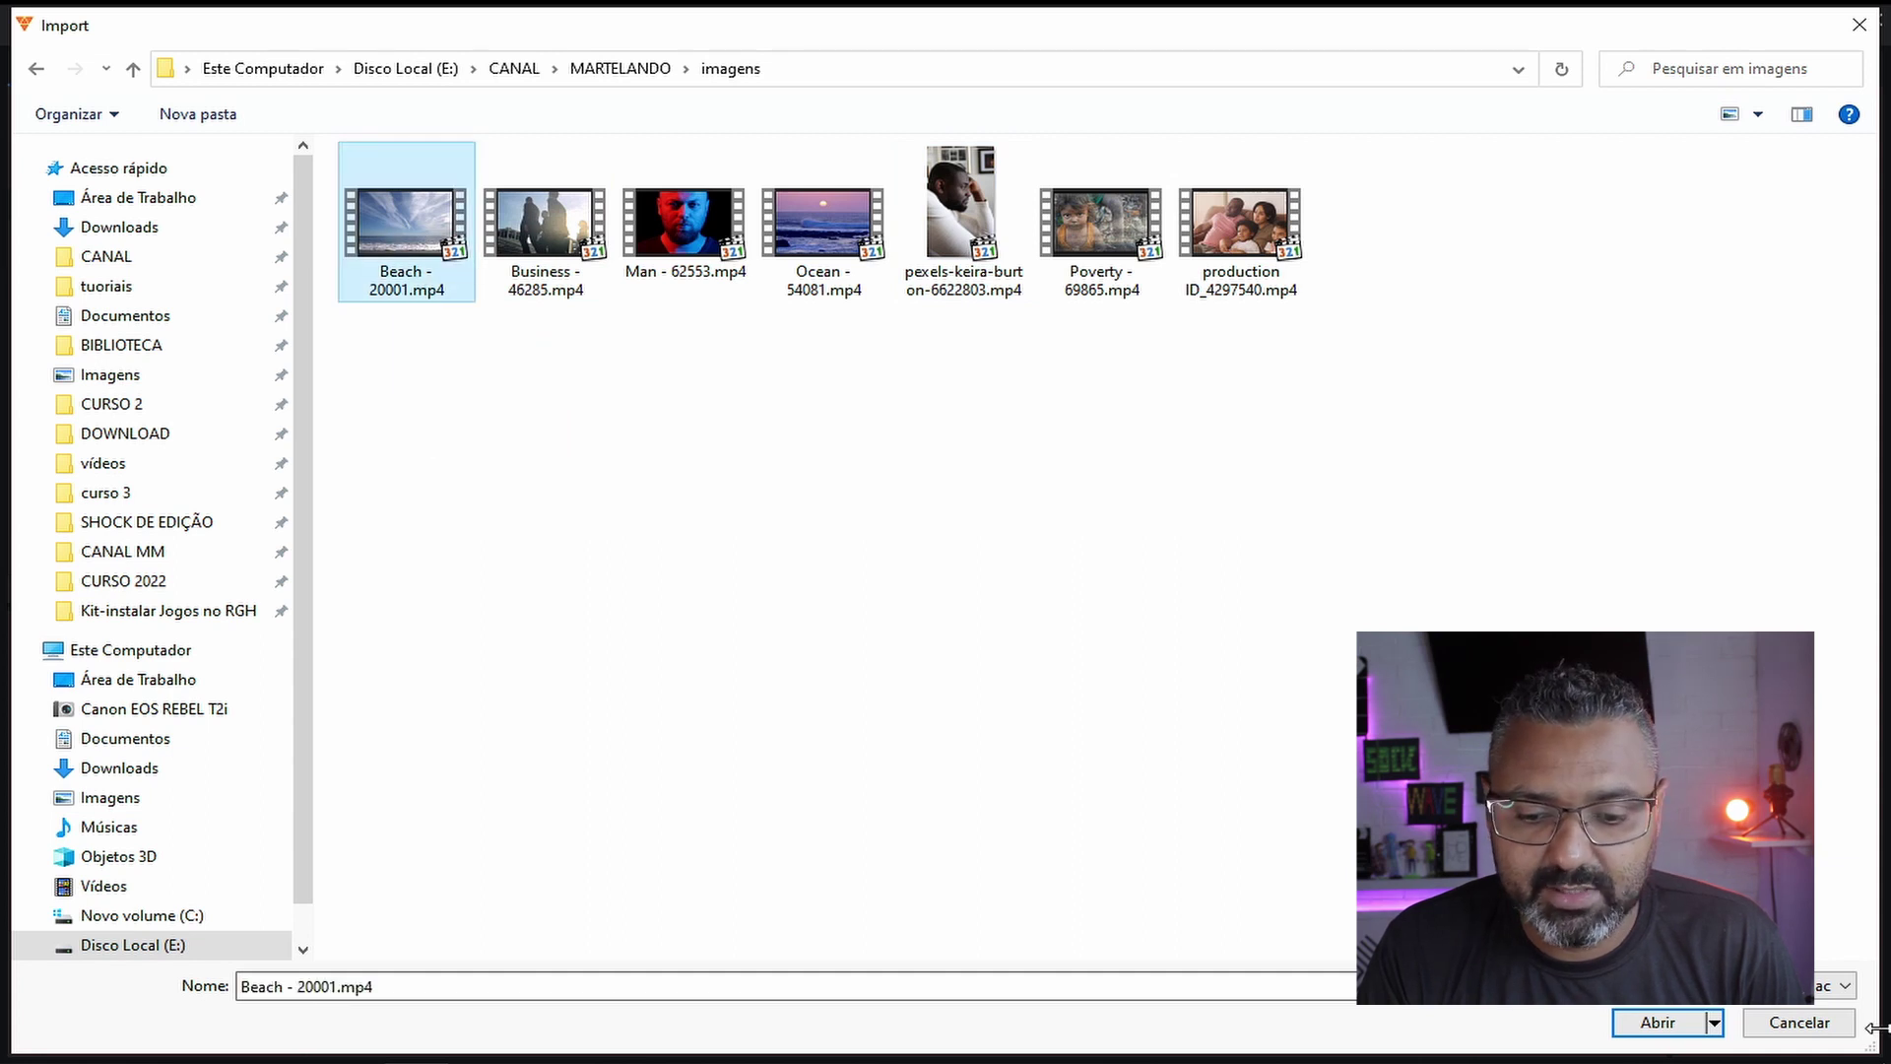
click(1659, 1025)
drag(135, 358, 388, 772)
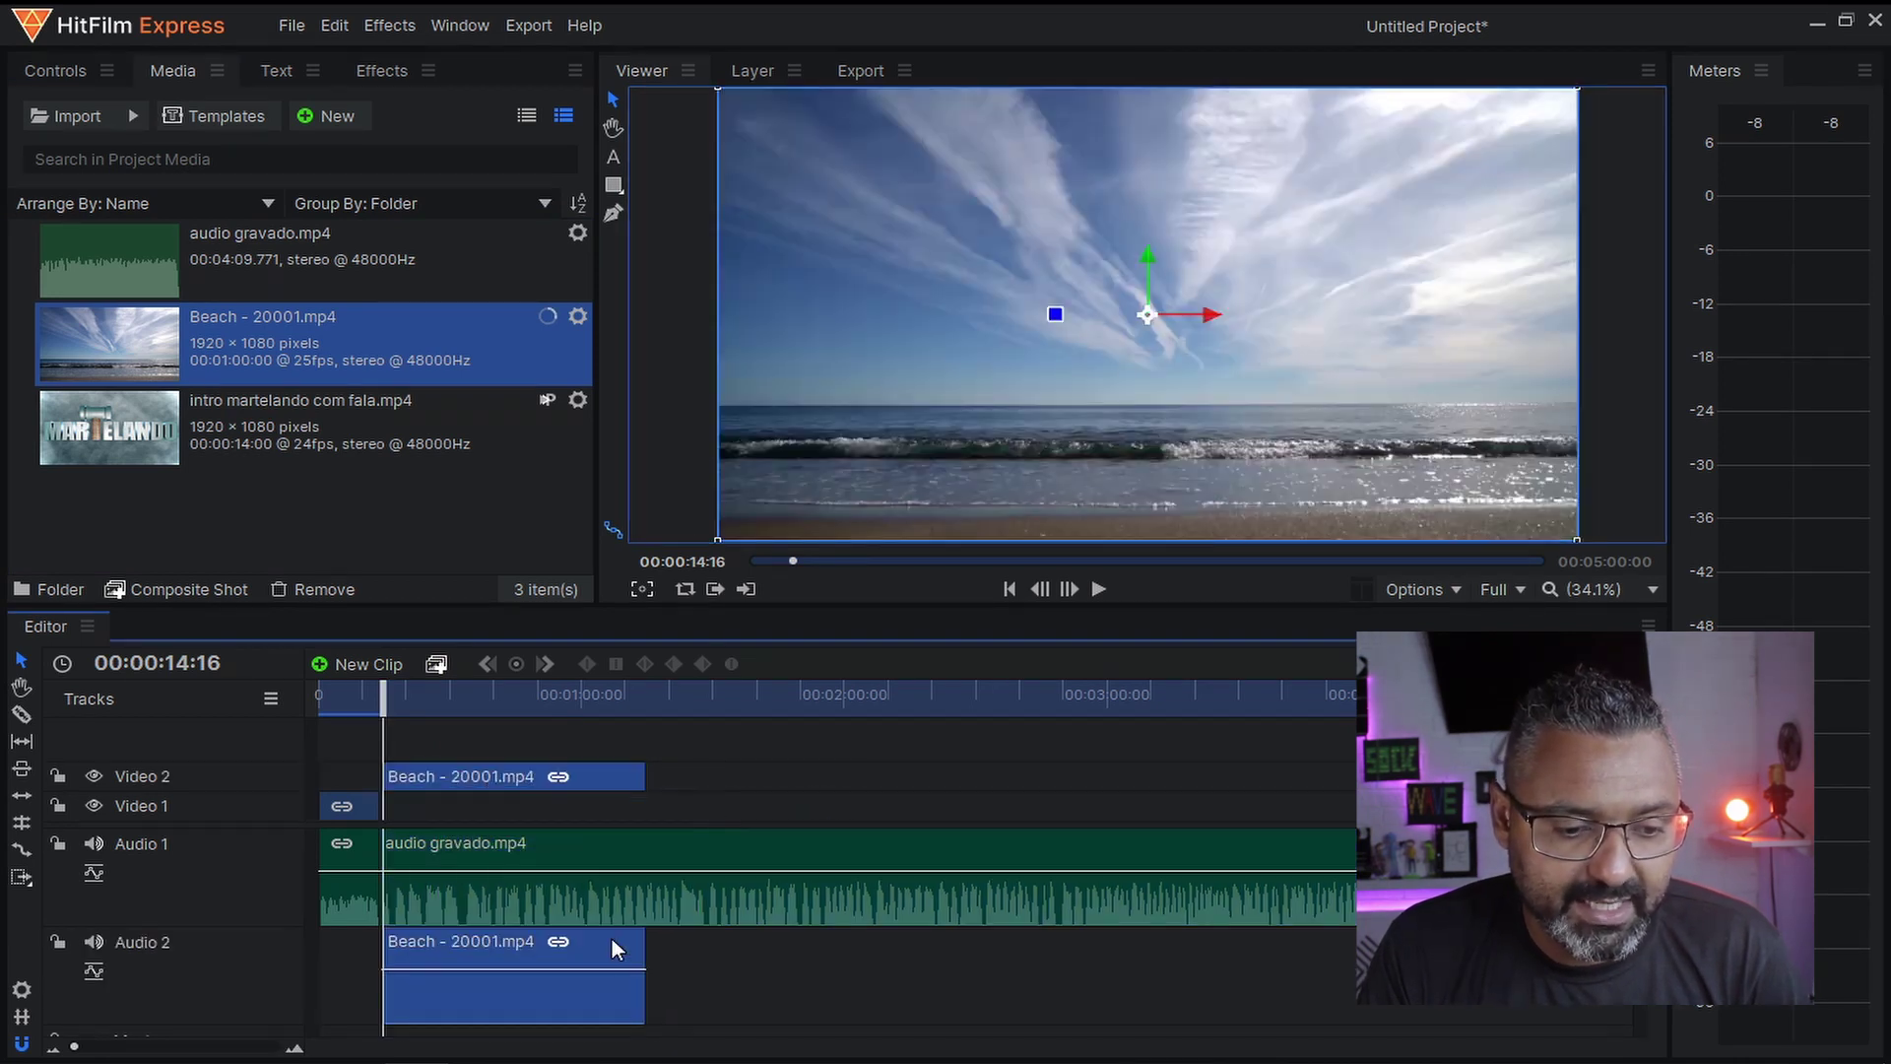
- Lower the volume of the beach clip's audio on Audio 2 and play the mix briefly
mouse_move(553, 973)
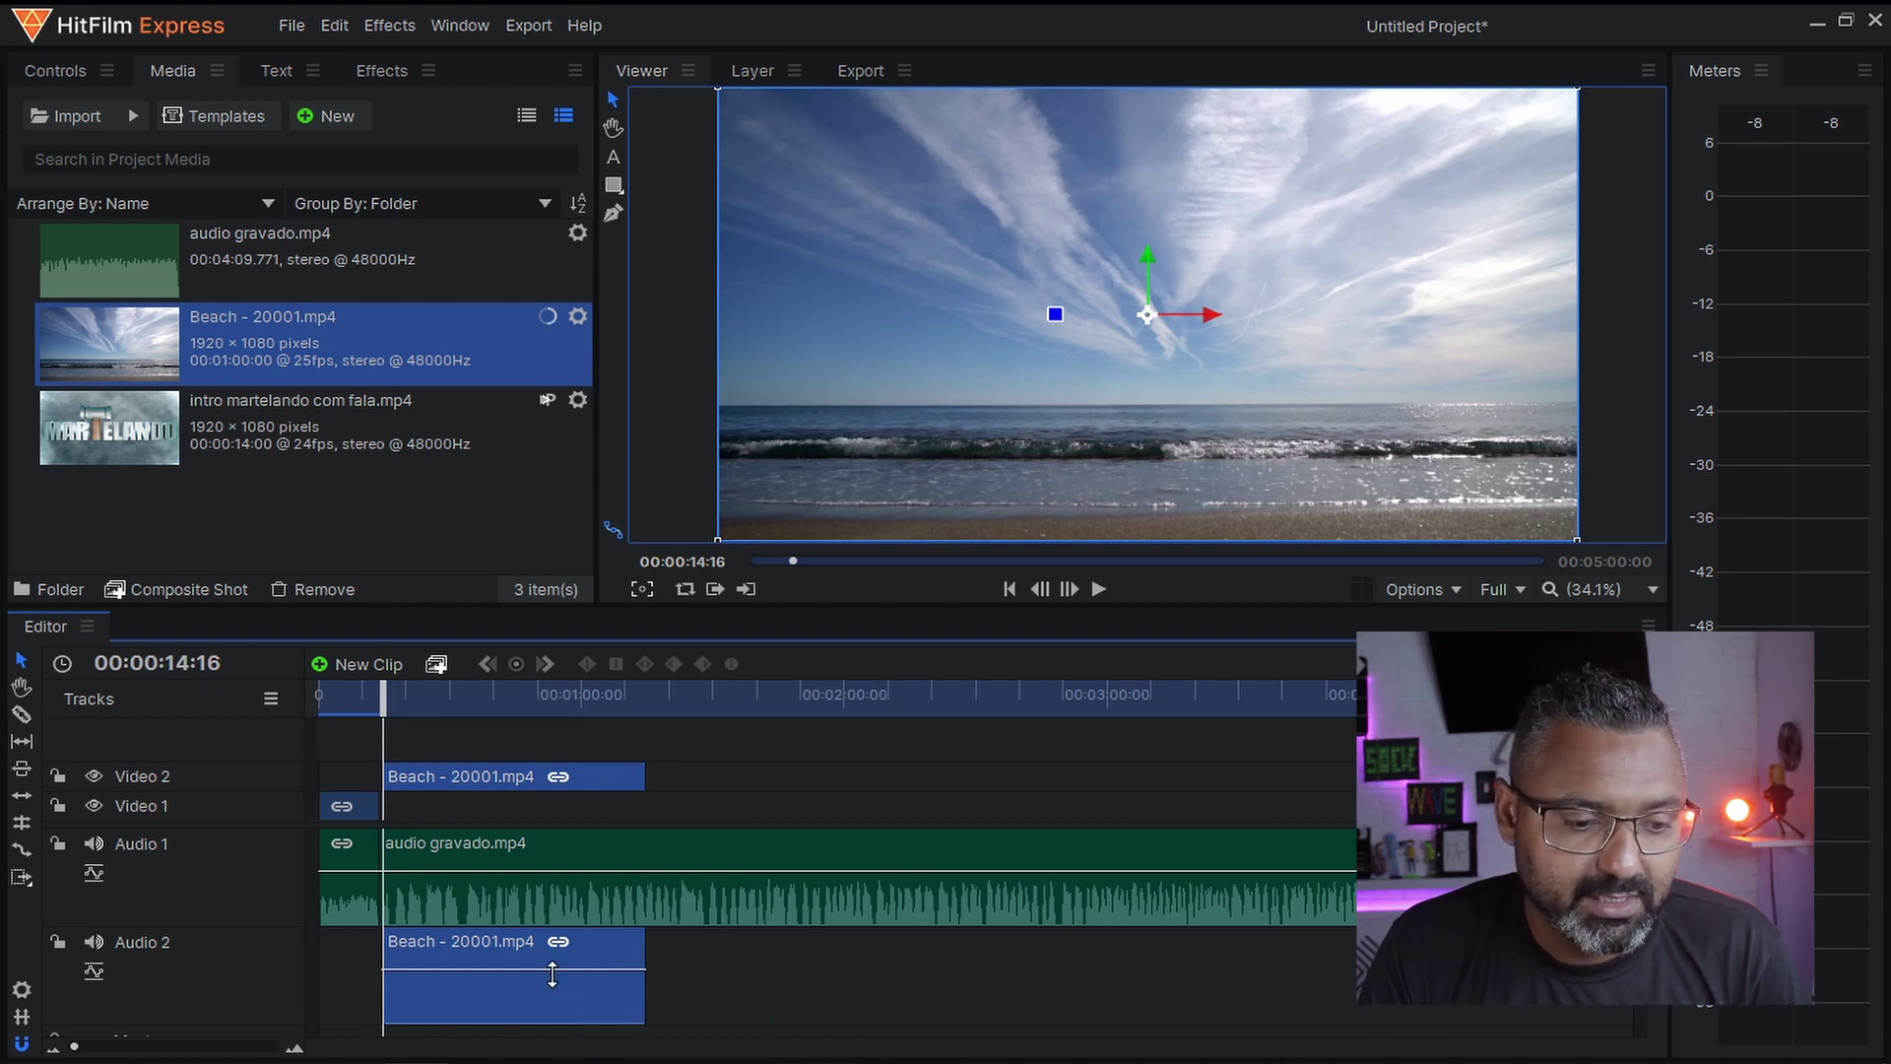
drag(552, 973, 552, 988)
click(1104, 583)
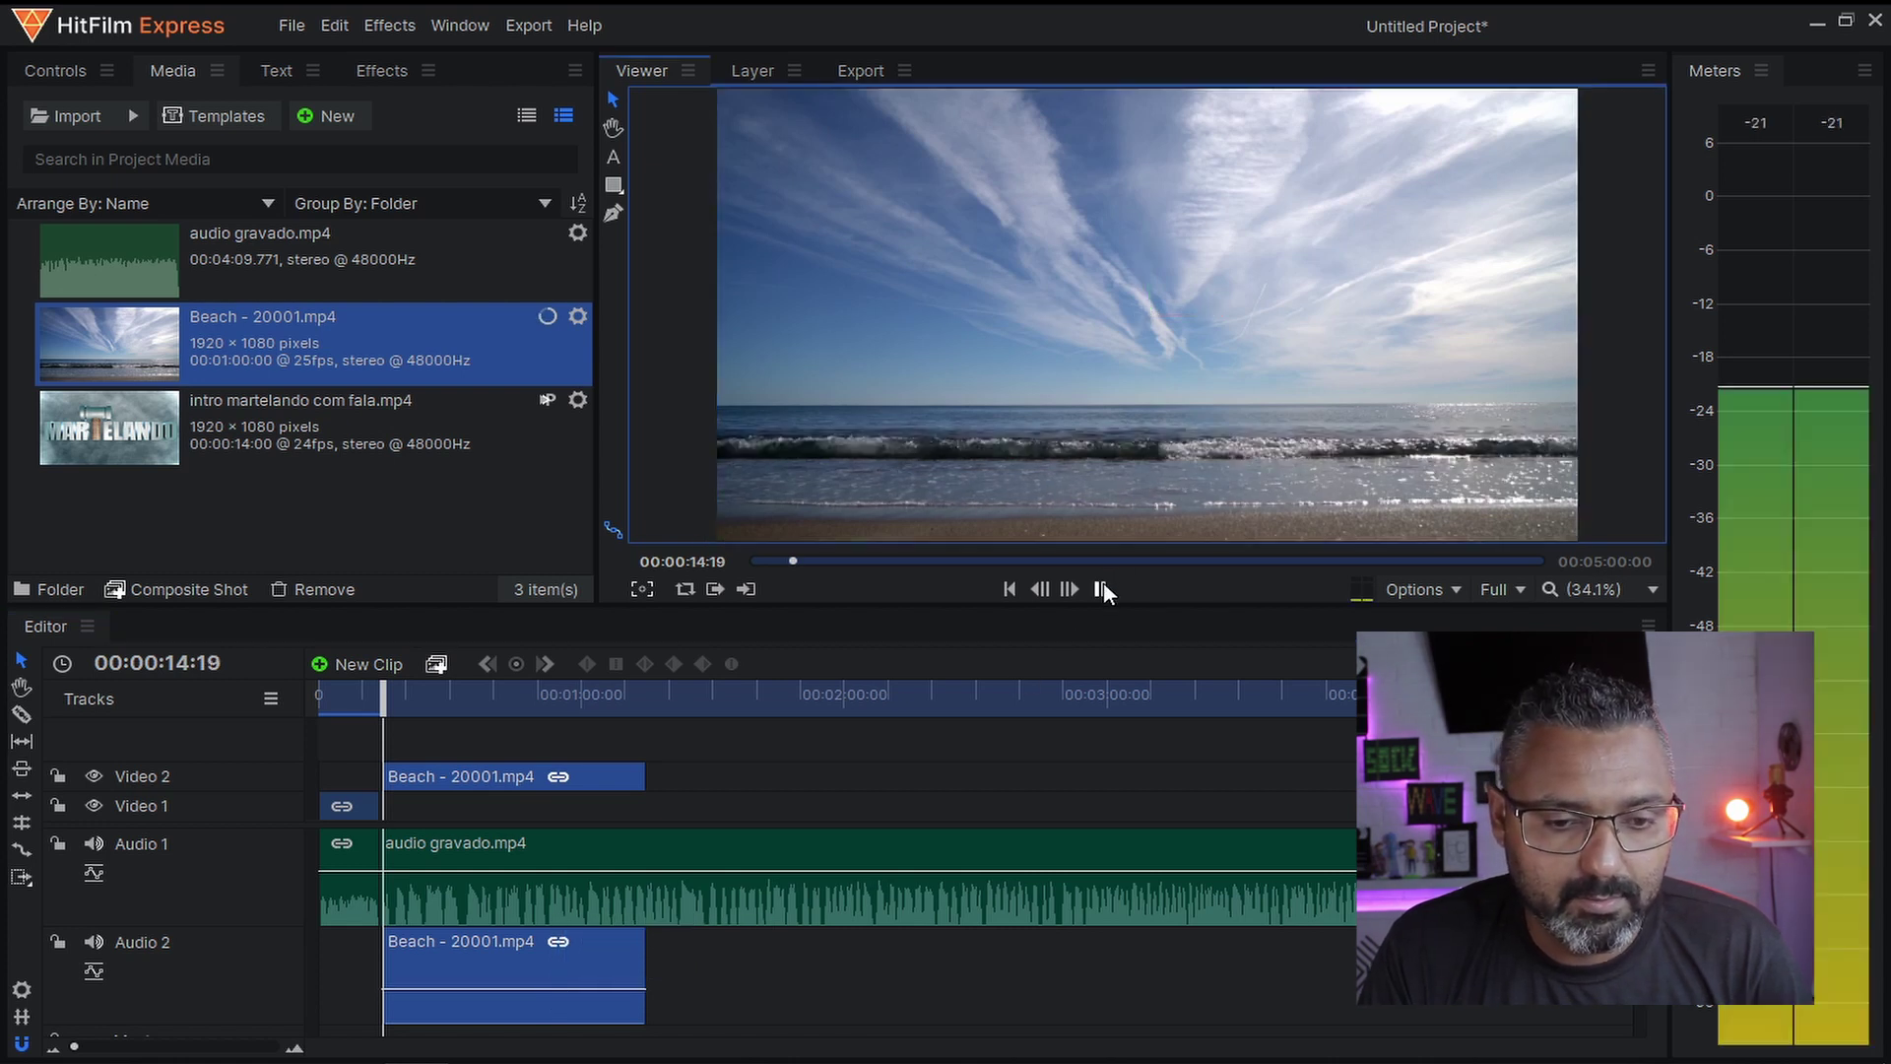
click(1103, 588)
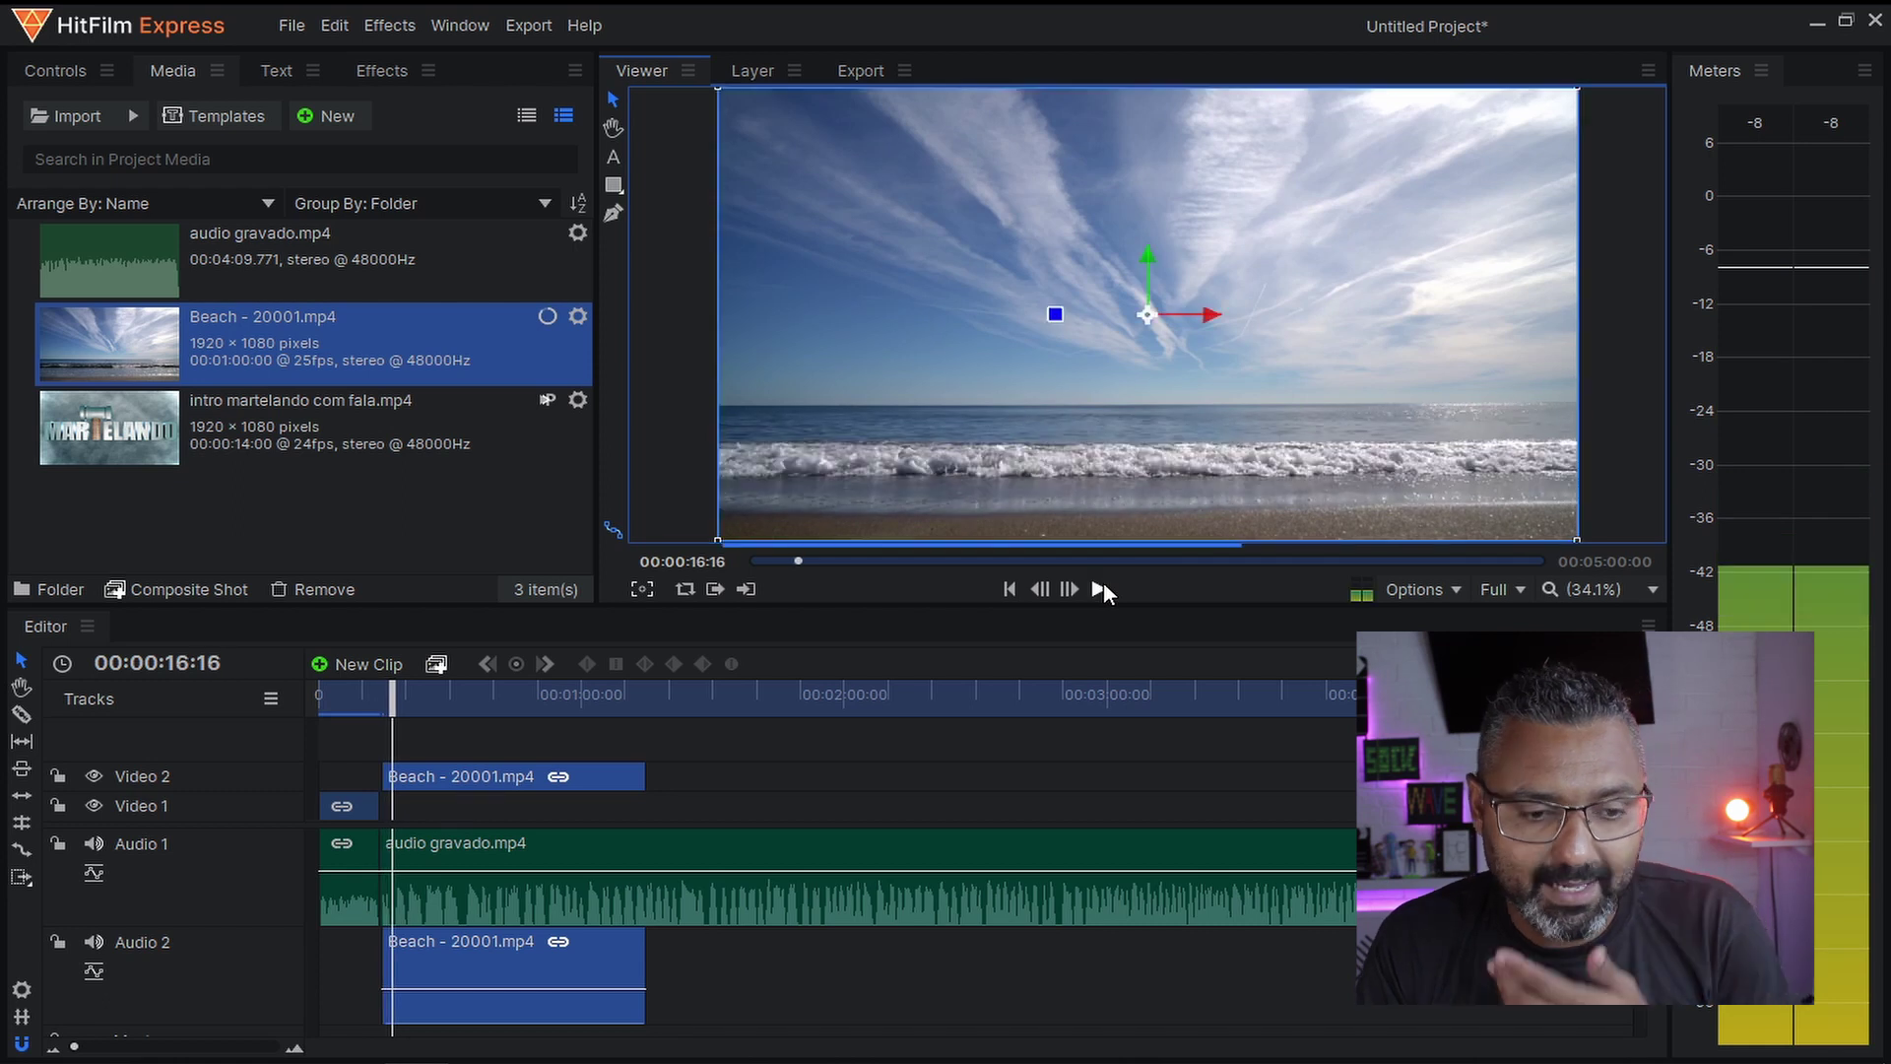
- Delete the beach clip's audio after unlinking it, and move its video down to Video 1 right after the intro
right_click(591, 970)
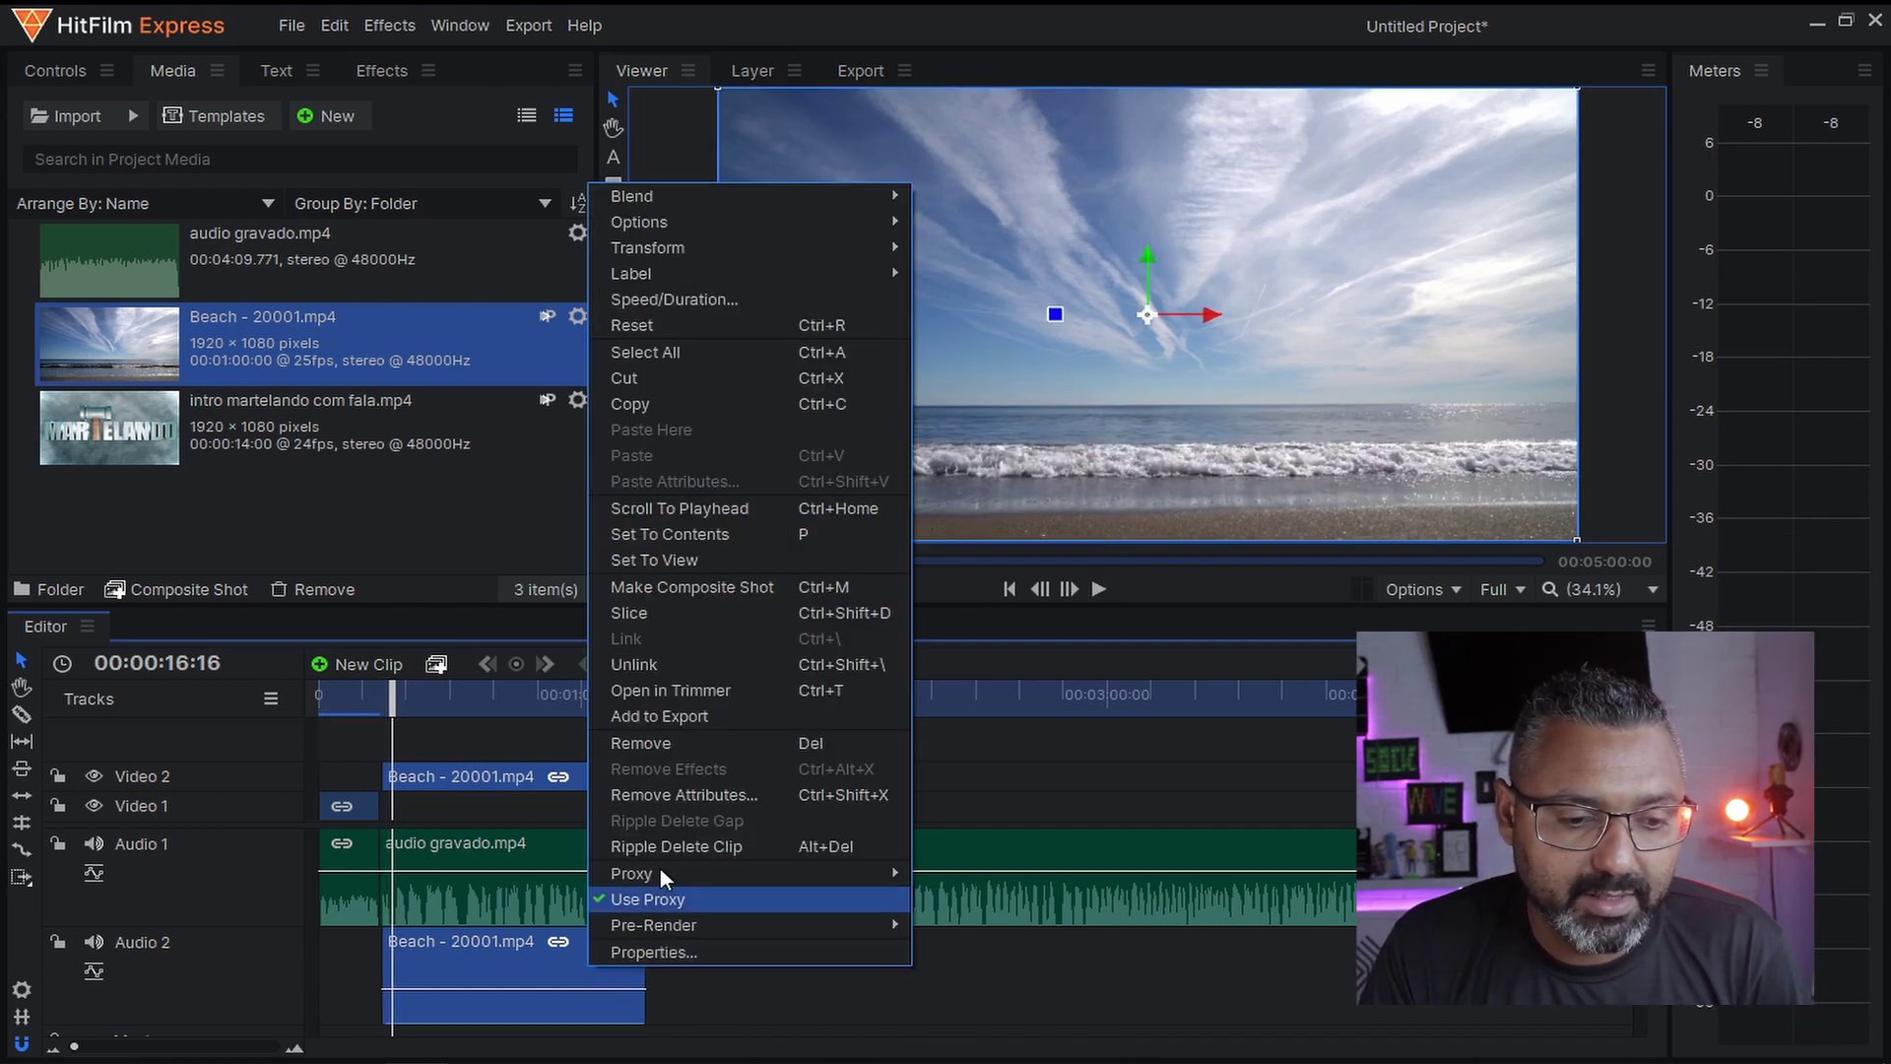
click(654, 662)
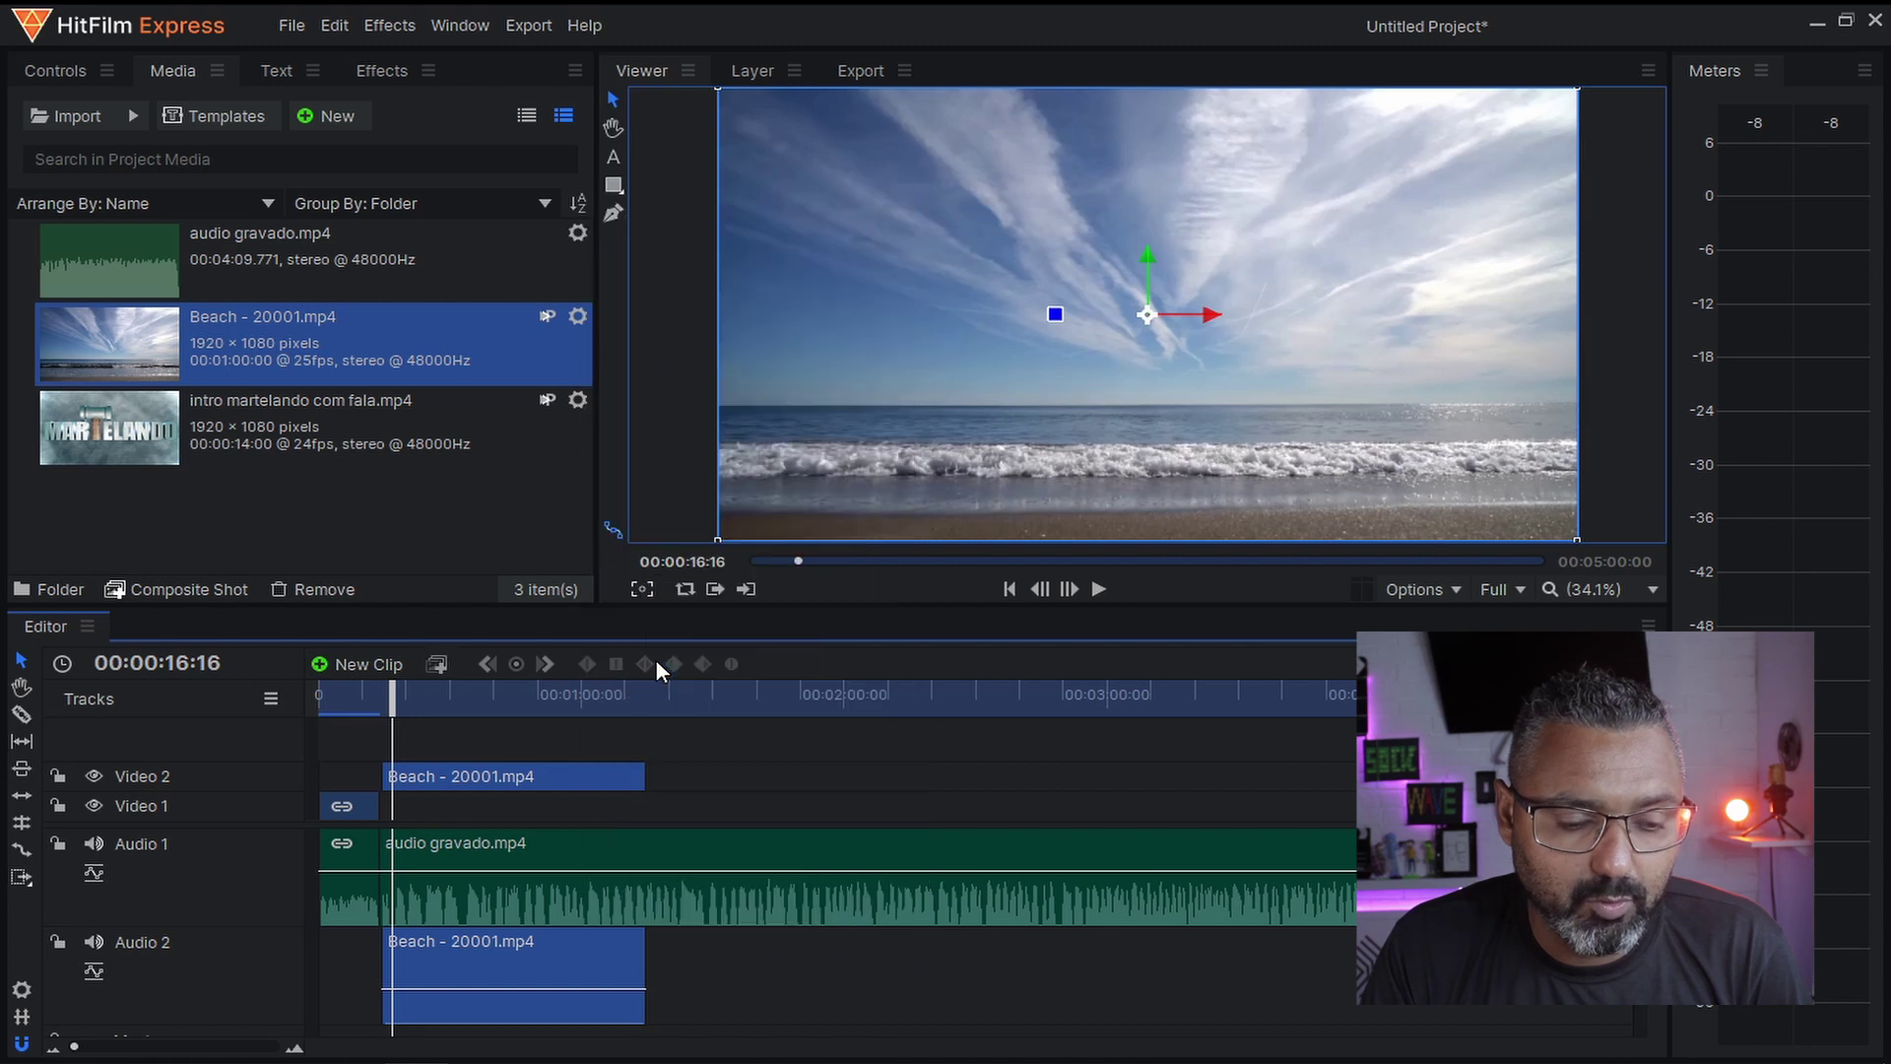
click(711, 985)
click(566, 959)
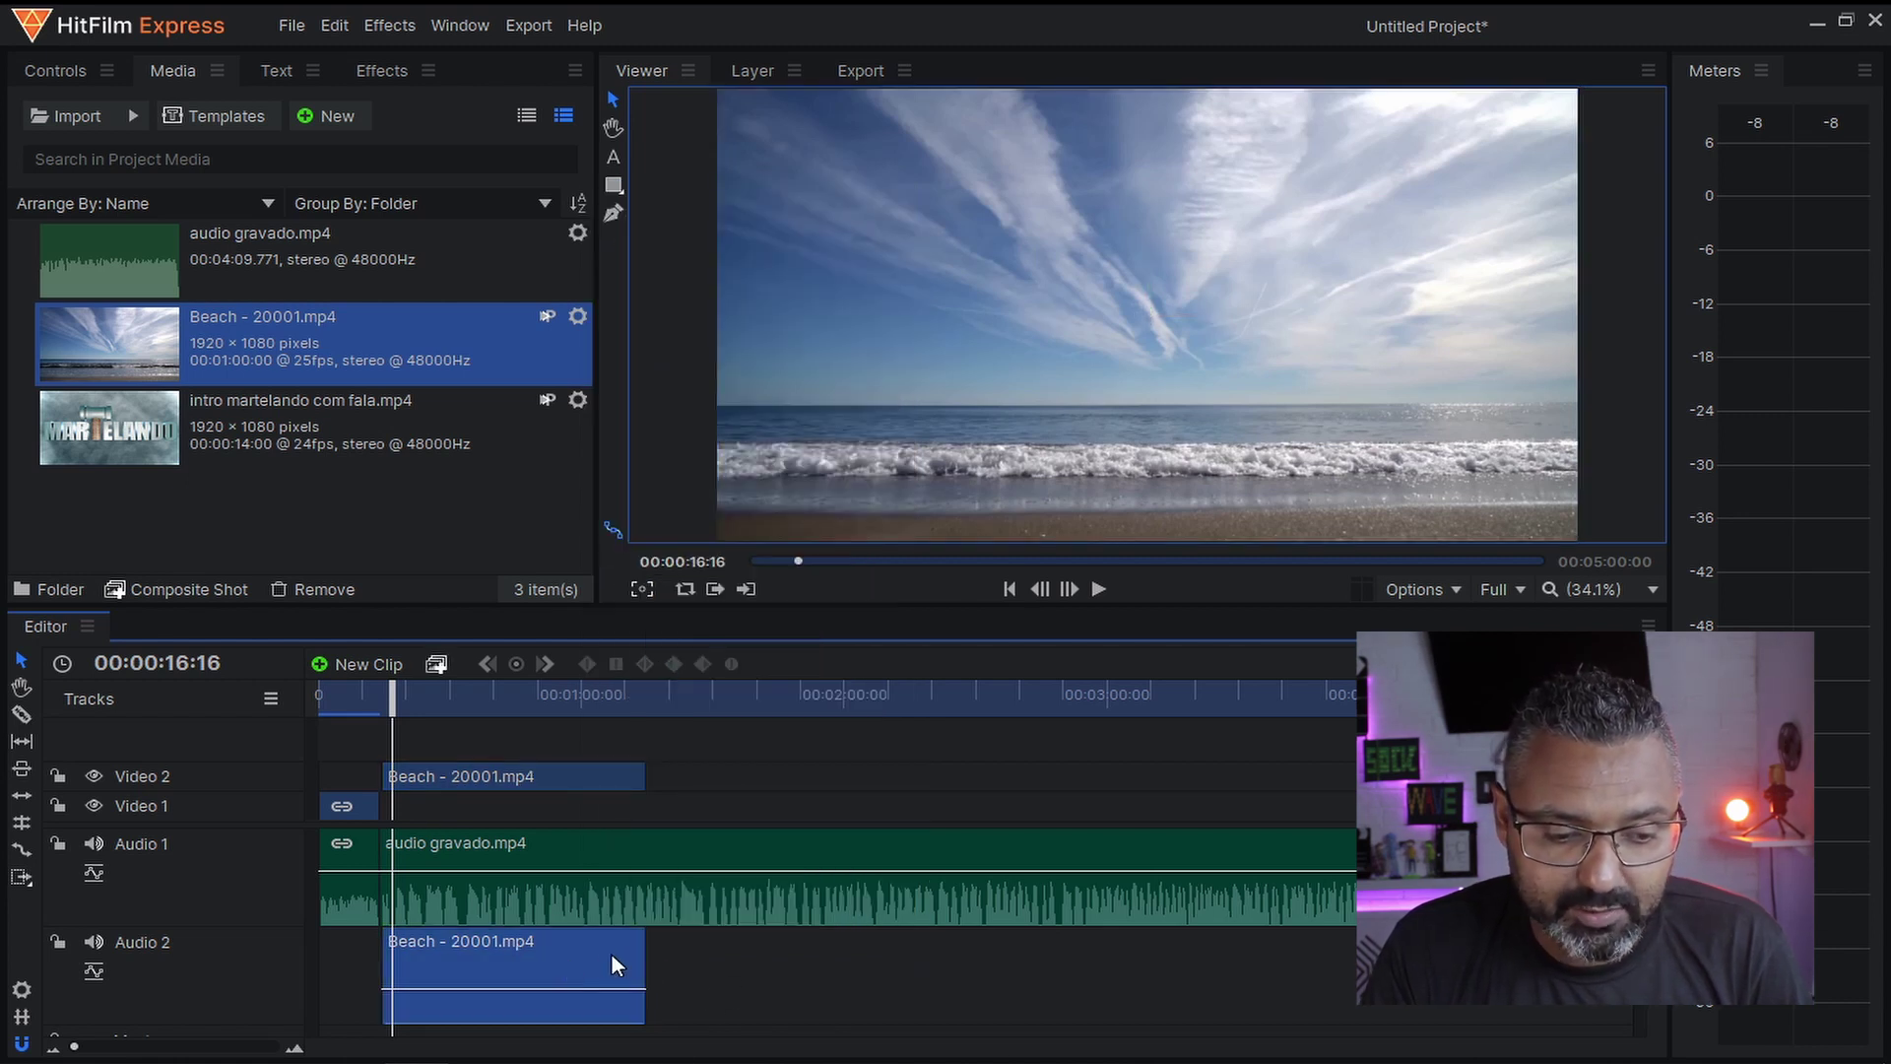
key(Delete)
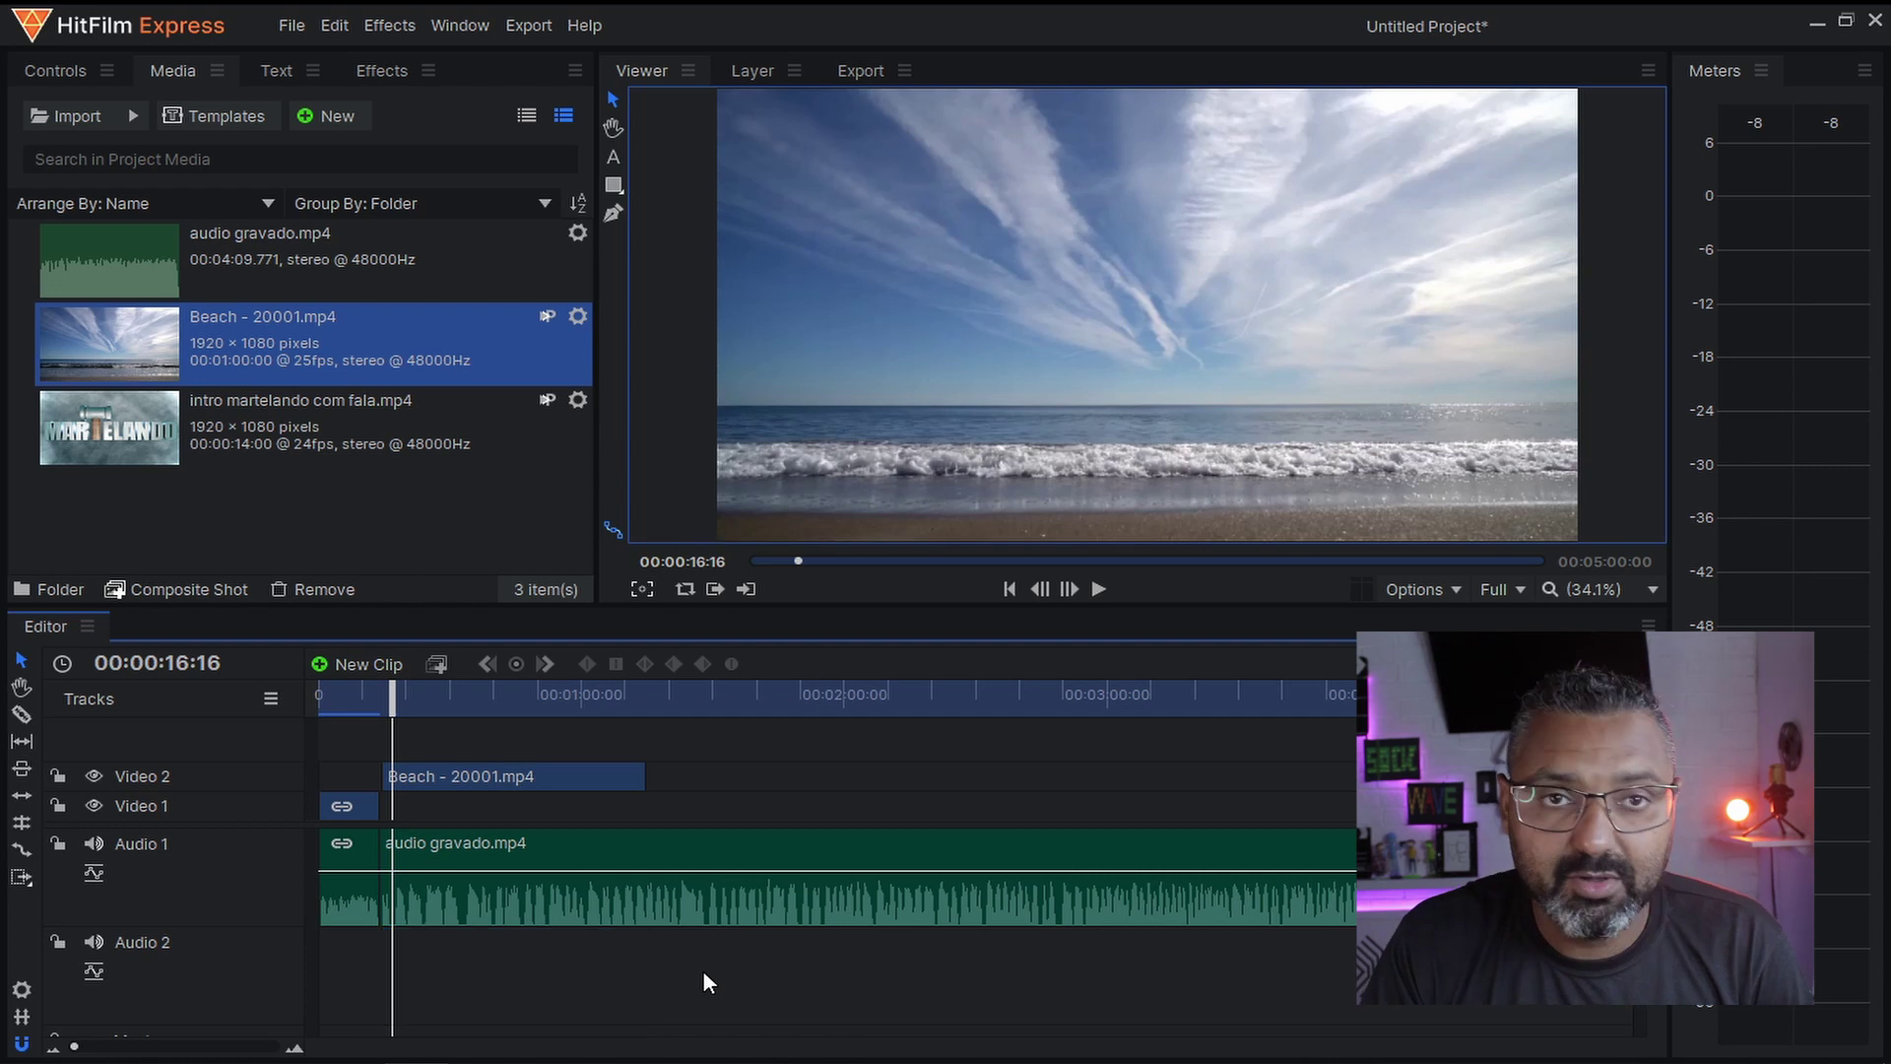
drag(490, 774, 489, 796)
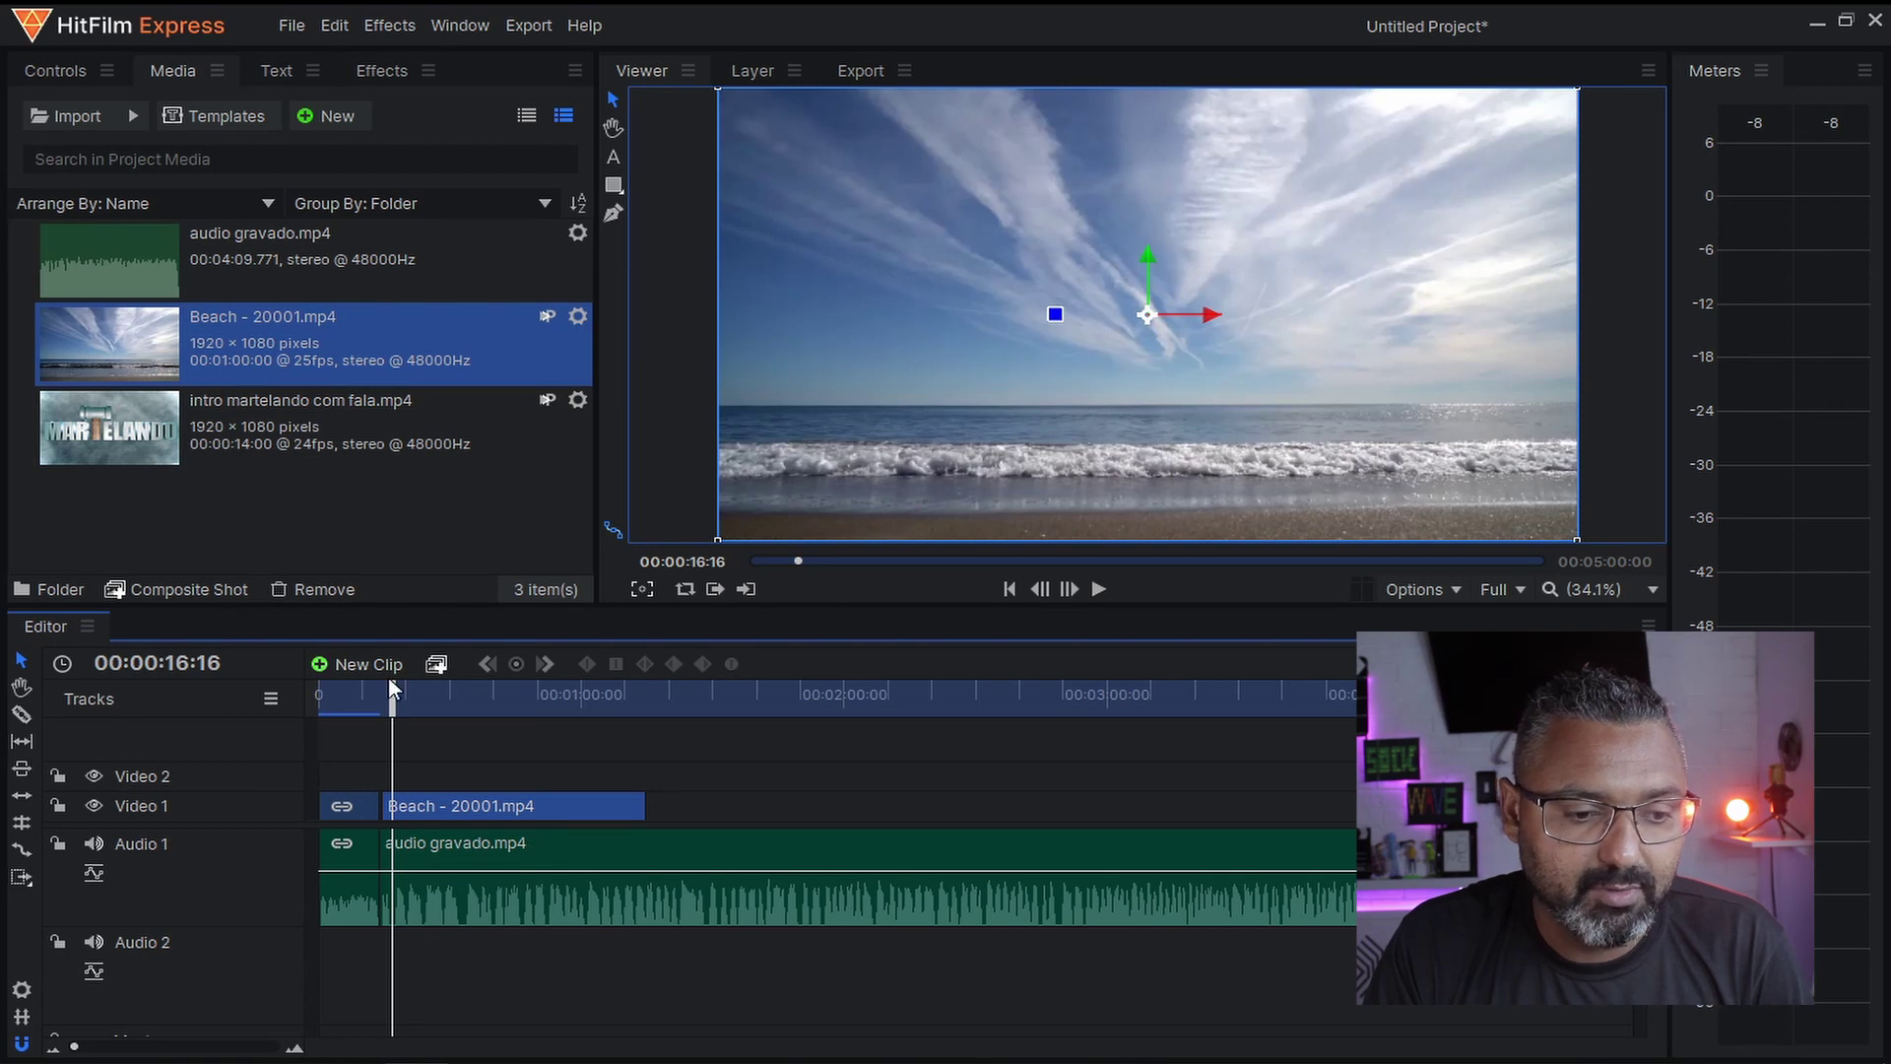
- At 00:00:31:05, add a text box over the footage with the verse from "Porque assim diz o senhor Deus de Israel" to "chuva sobre a terra"
key(space)
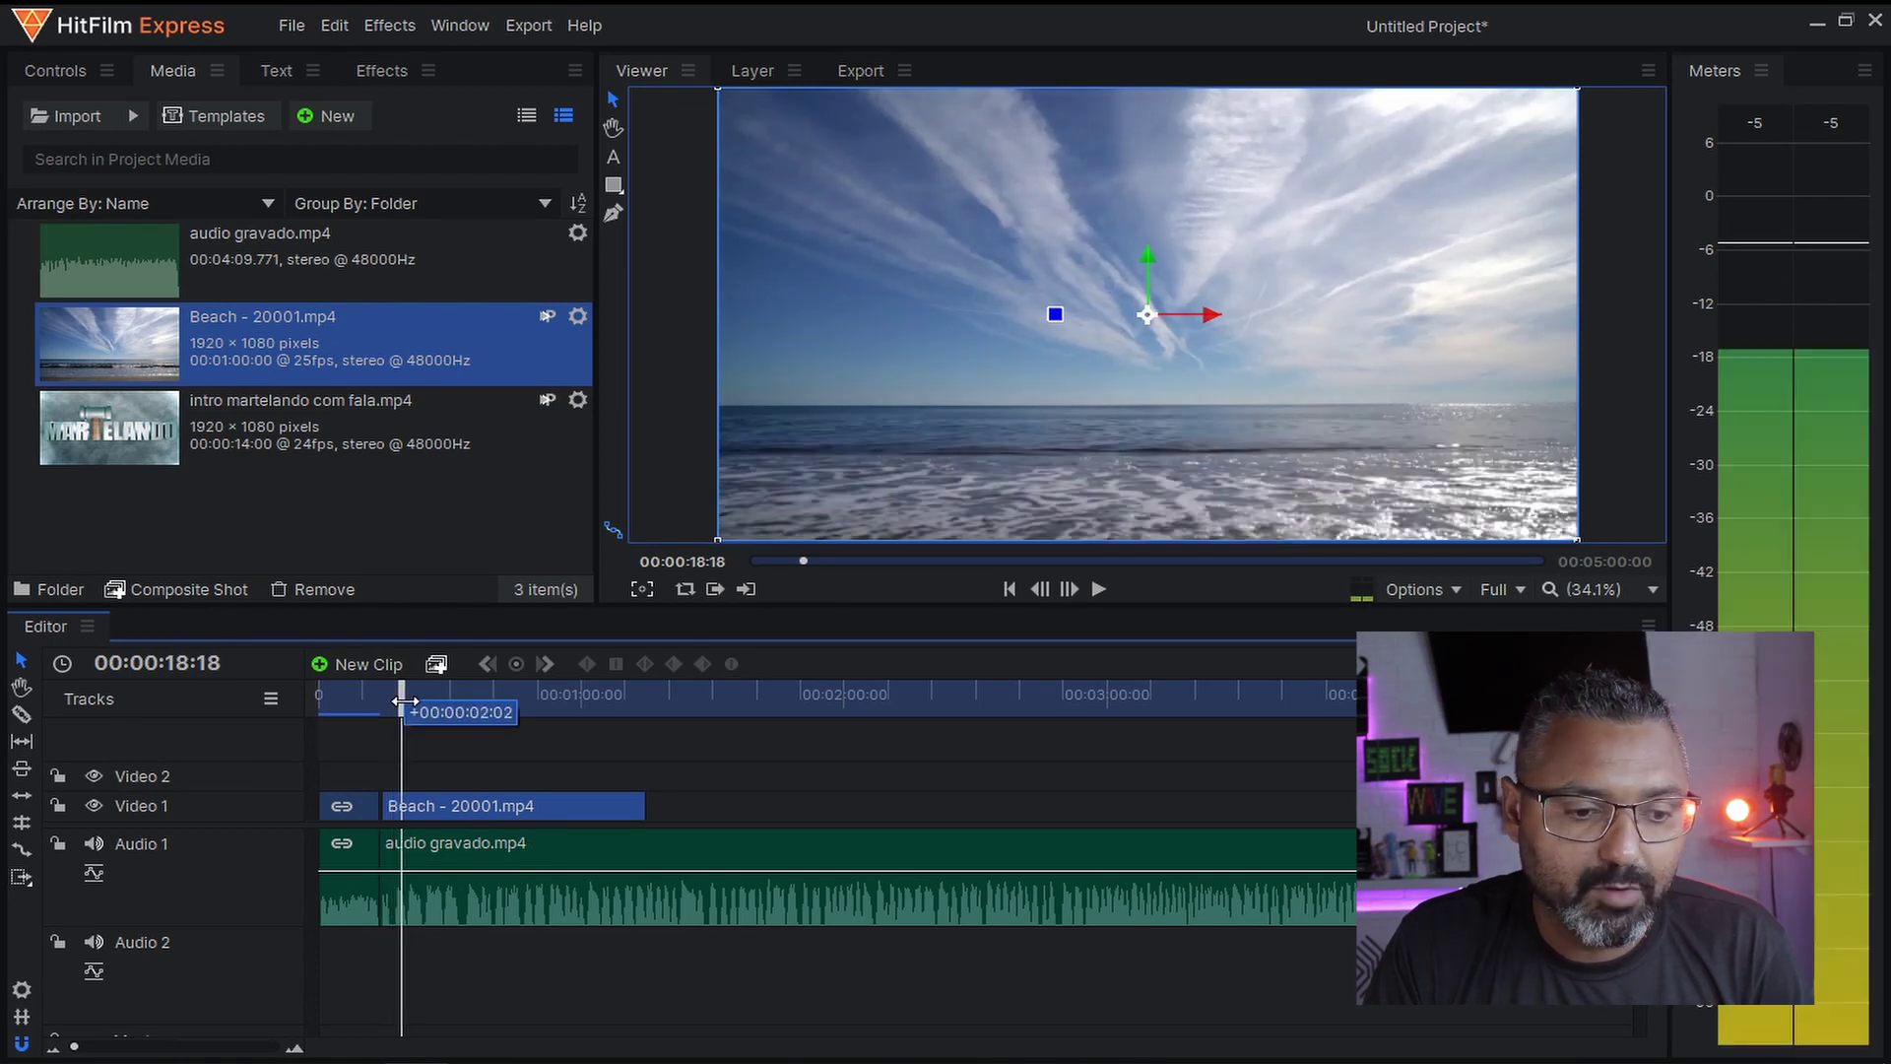
key(space)
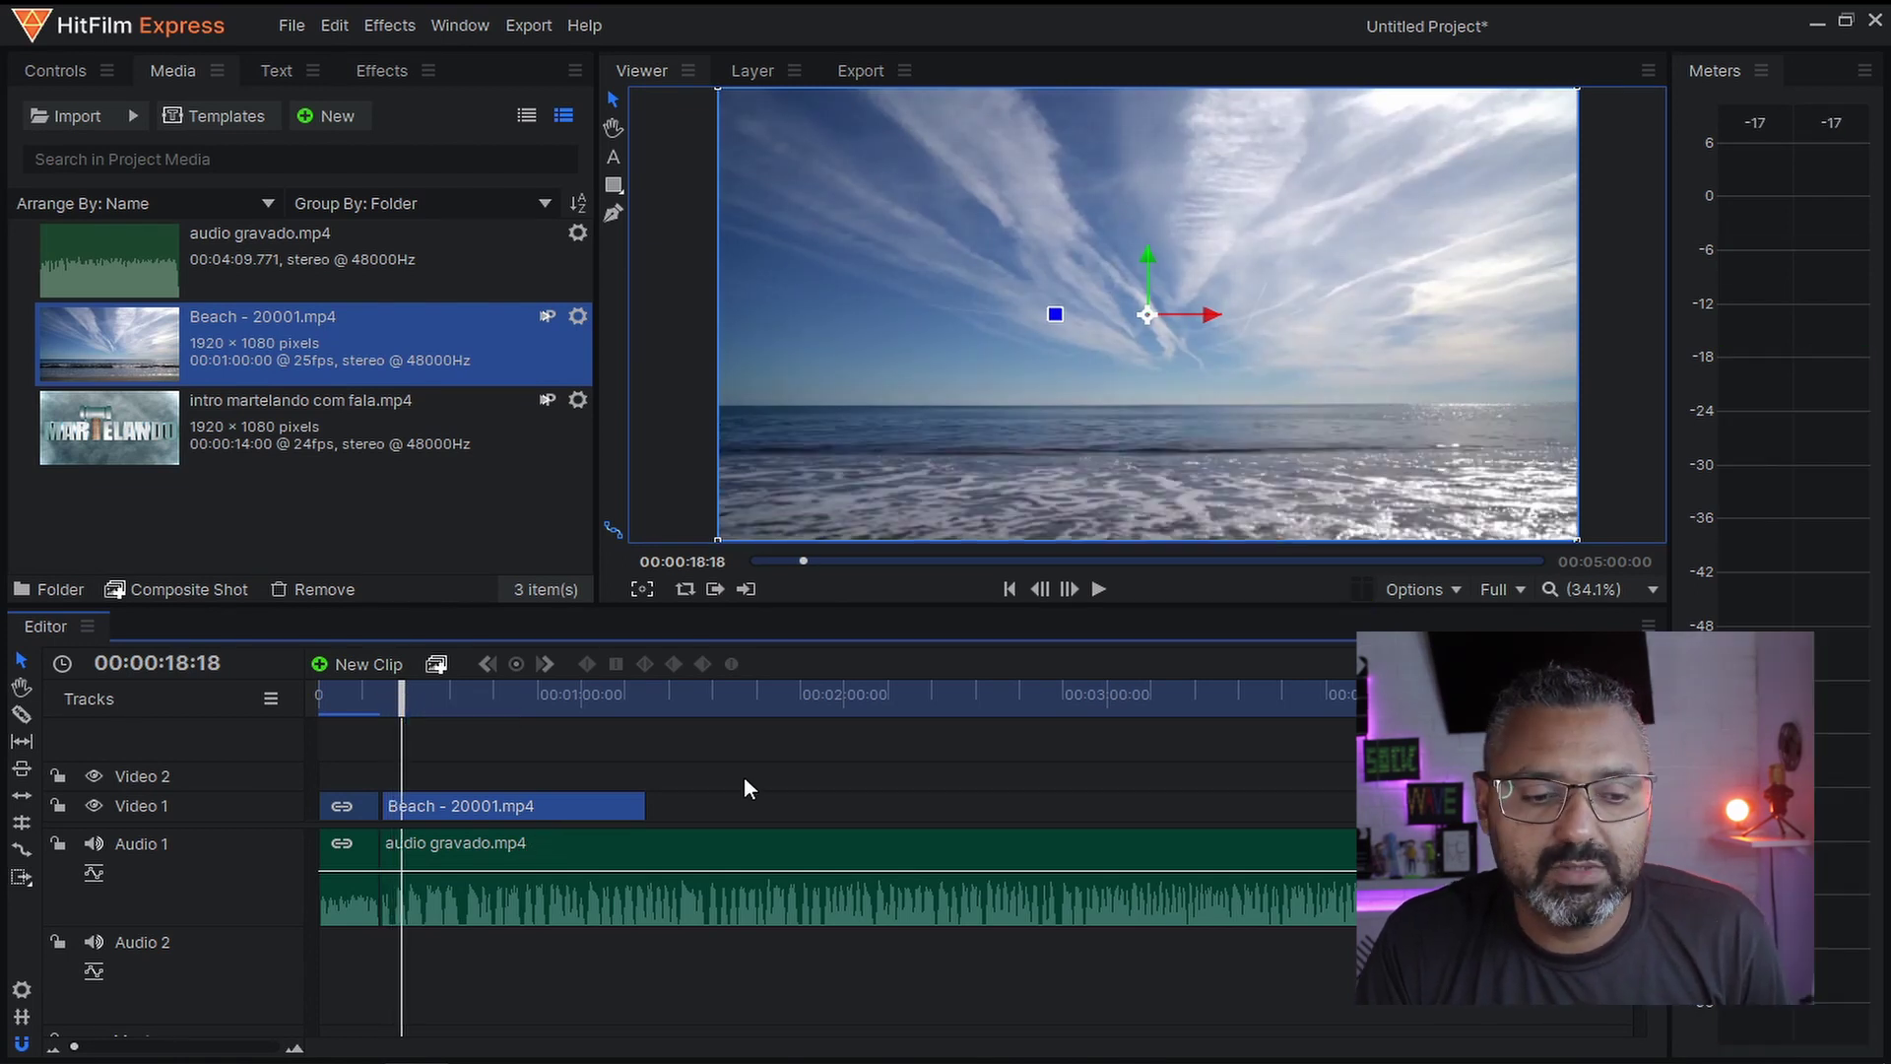
click(440, 702)
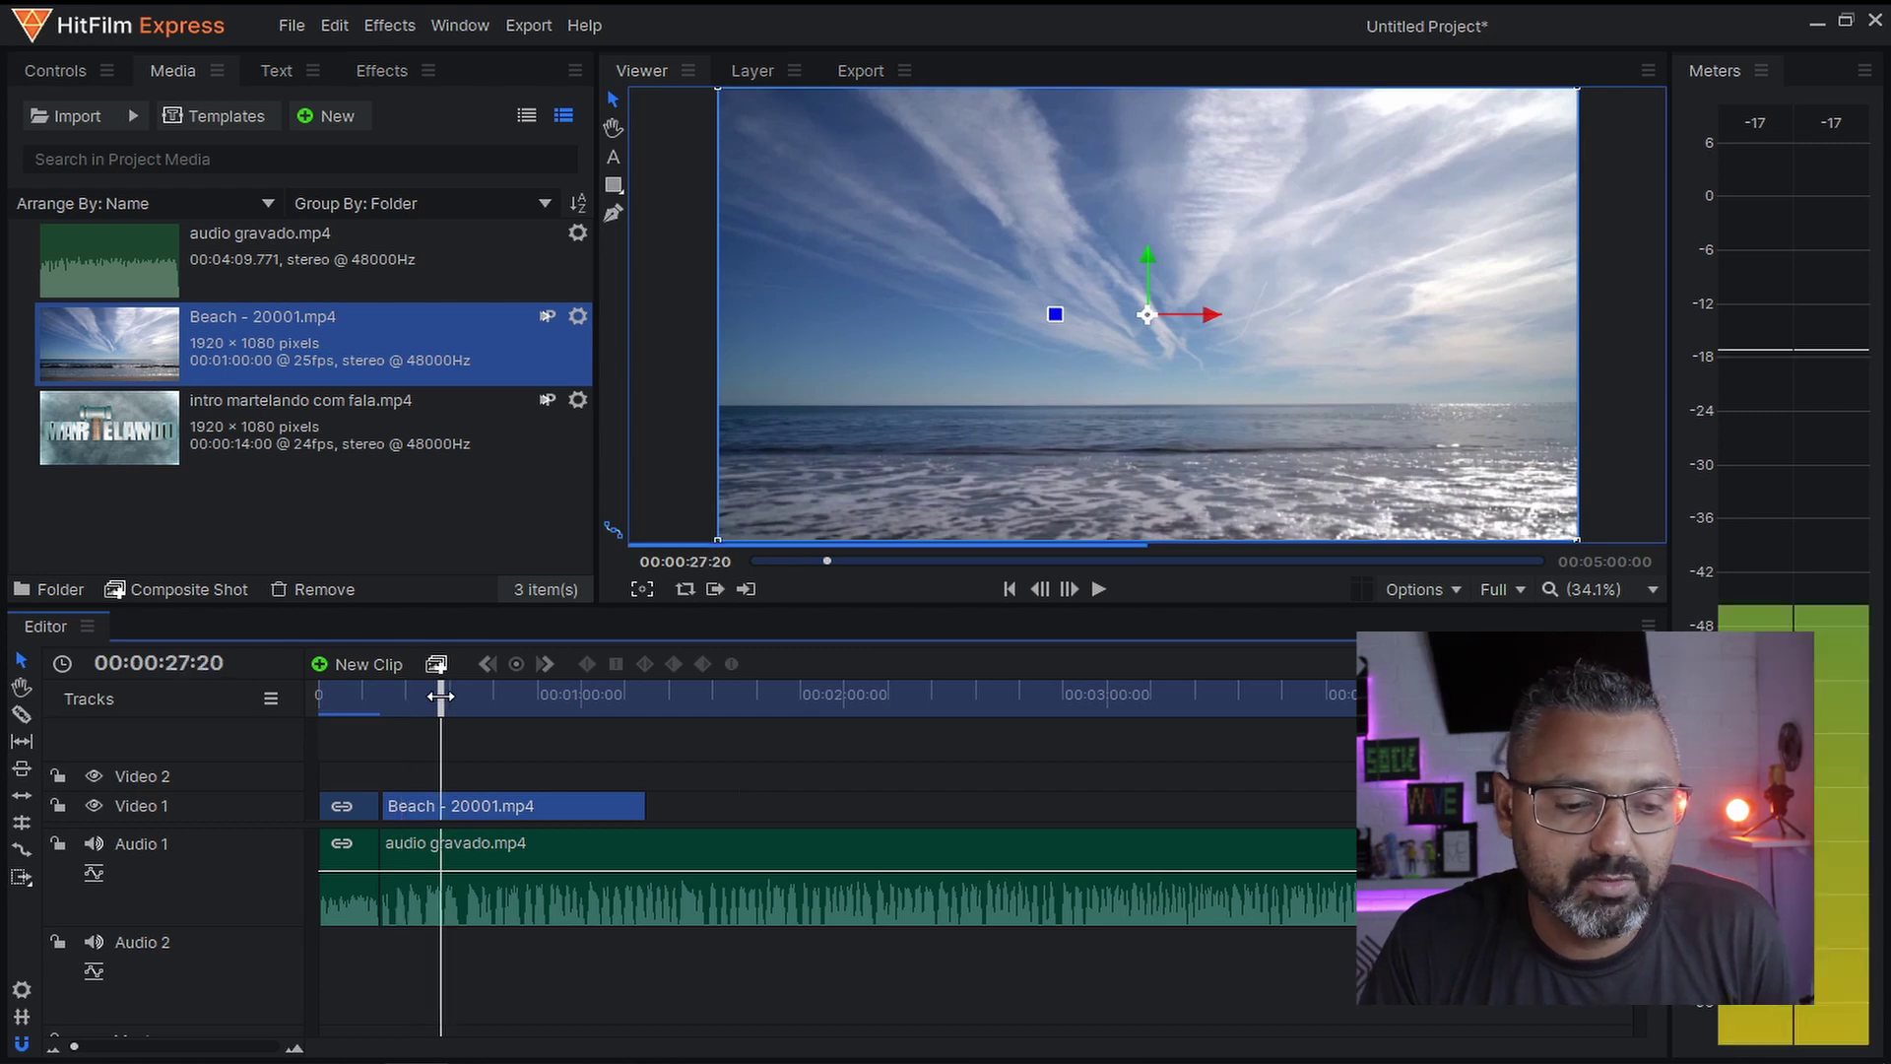
key(space)
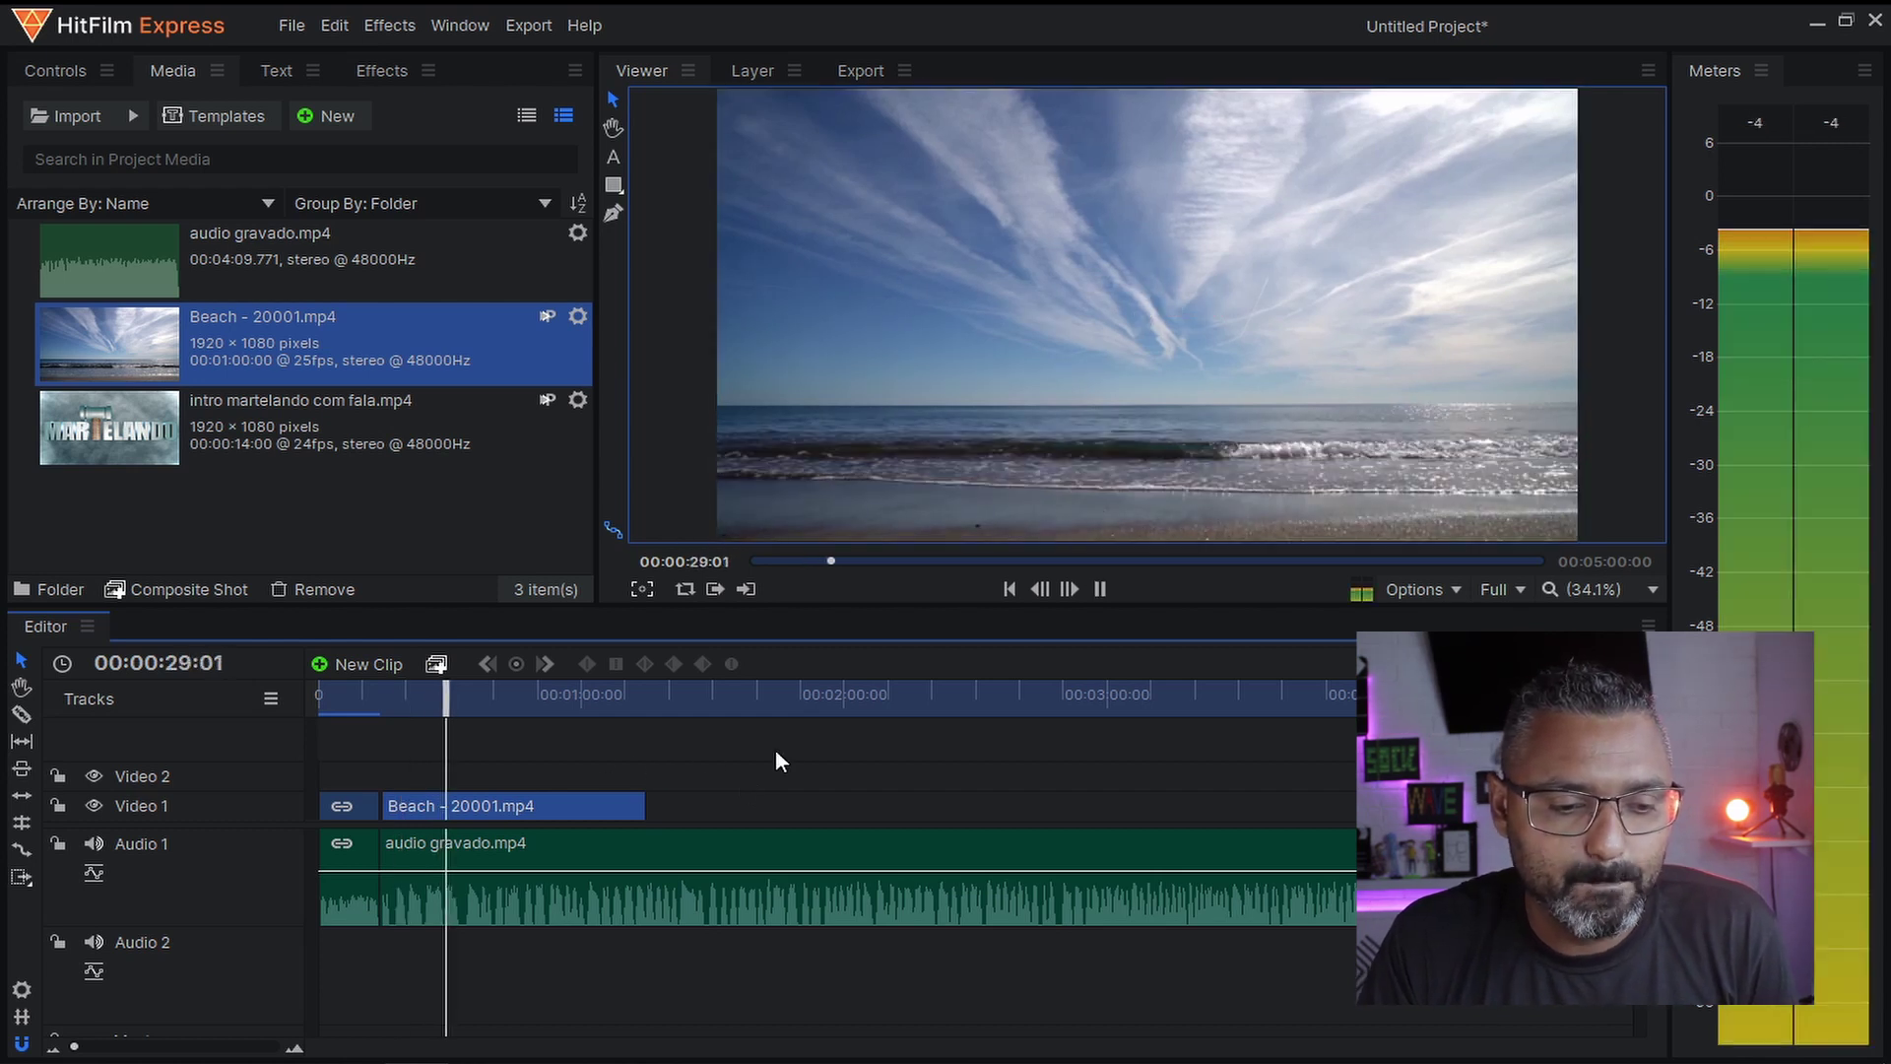
key(space)
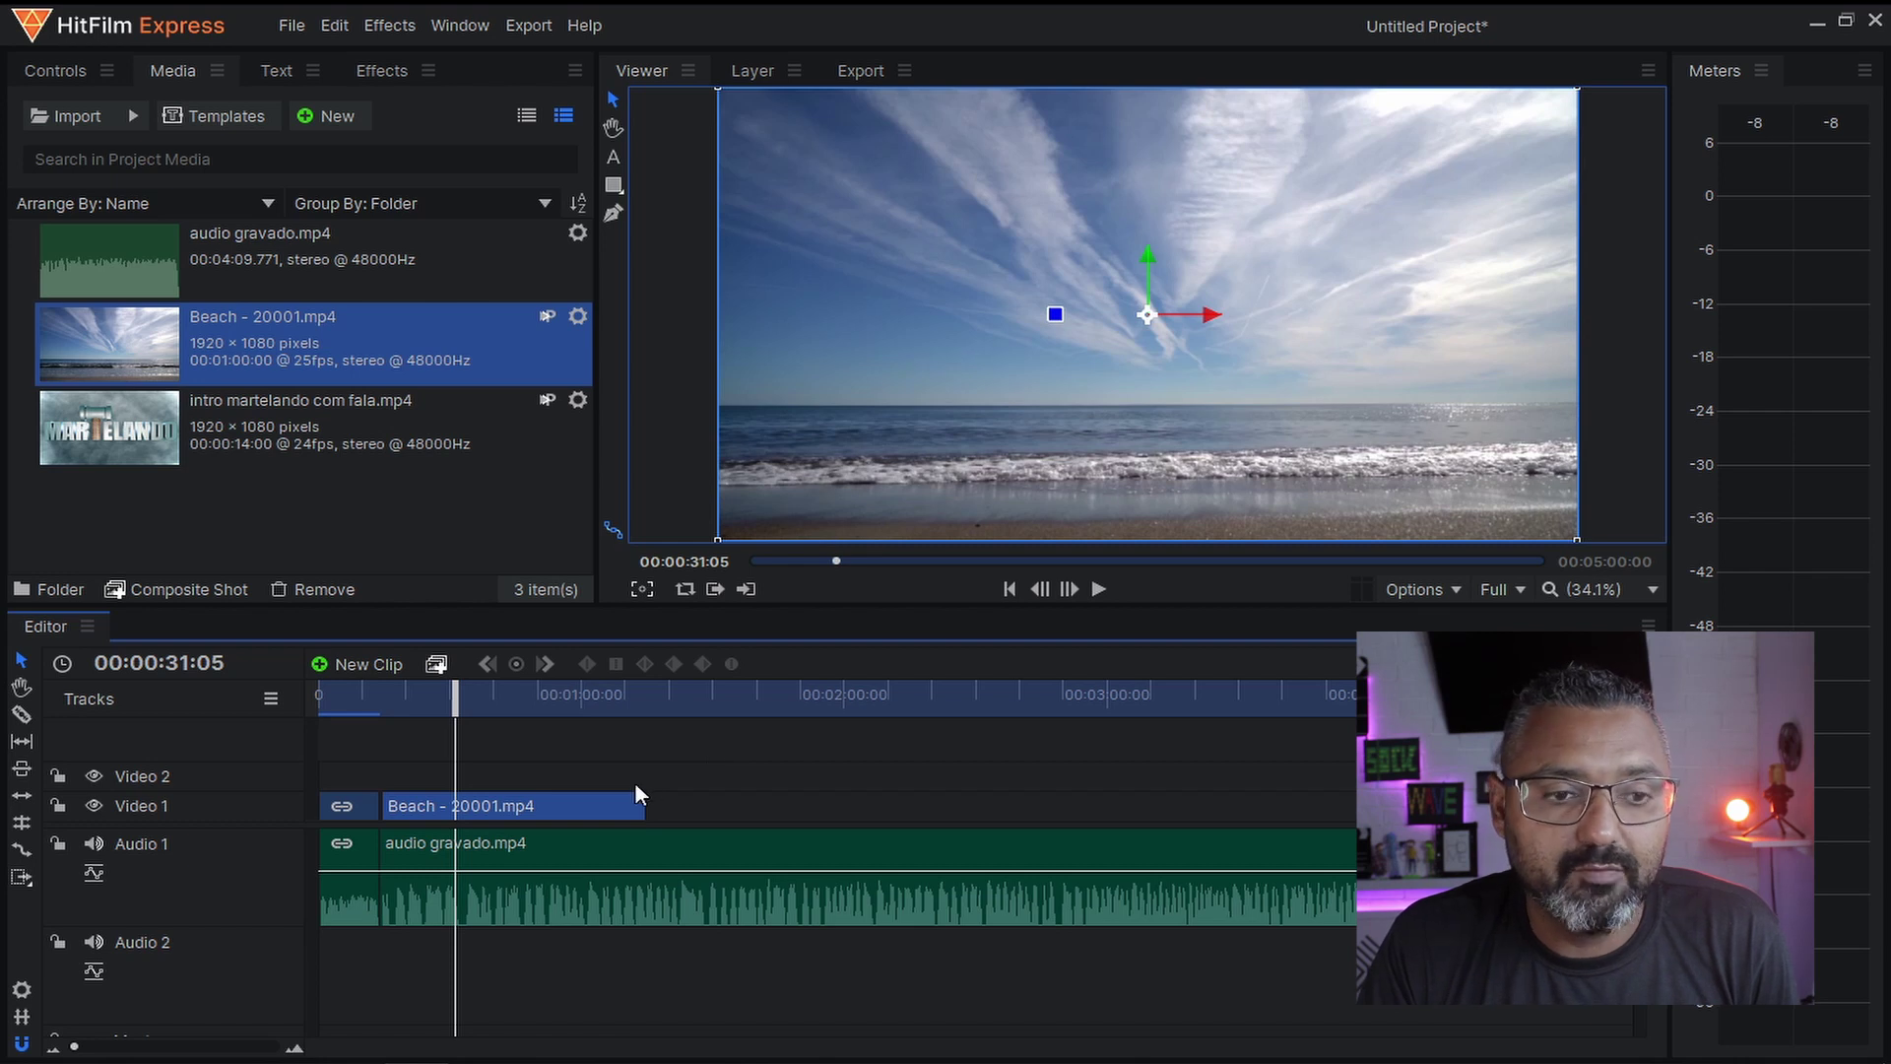
click(613, 157)
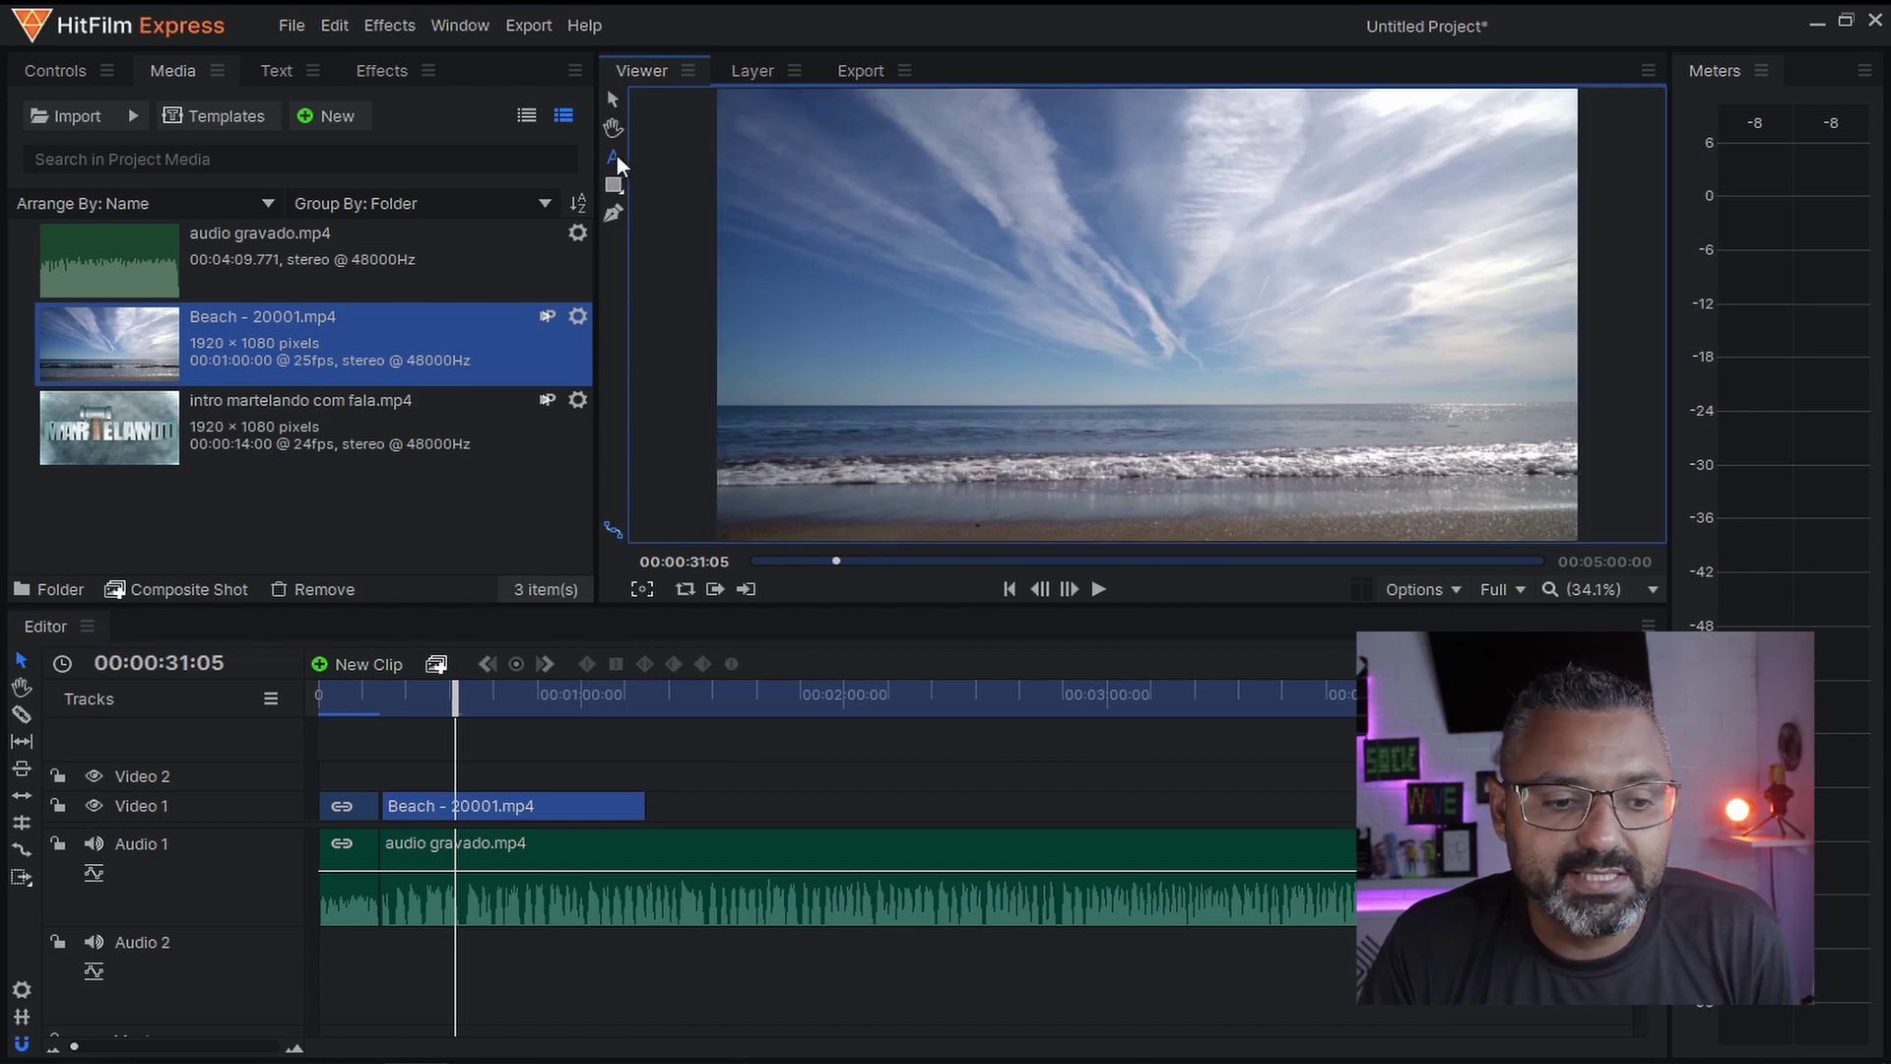
drag(746, 119, 1568, 455)
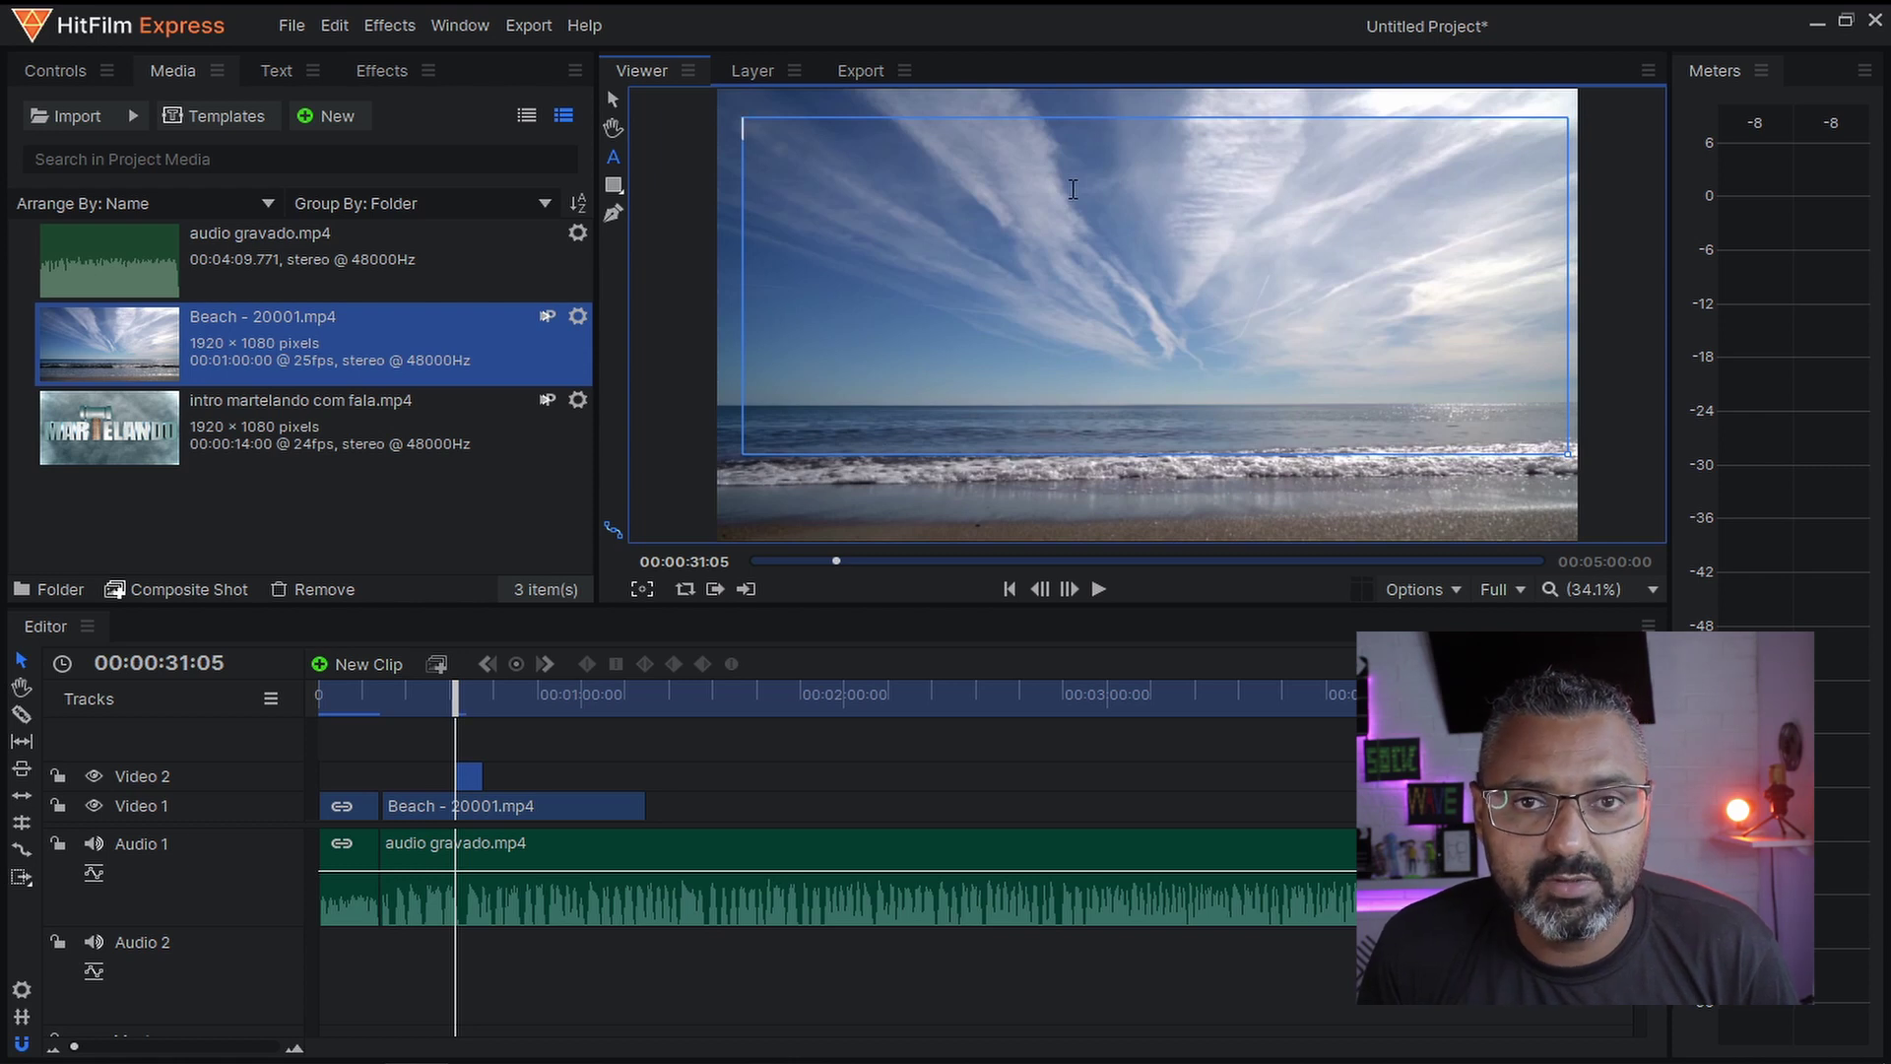
text(Porque assim diz o senhor Deus de Israel: A farinha da panela  não se acabará, e o azeite da botija não faltará até ao dia em que o Senhor dê chuva sobre a terra)
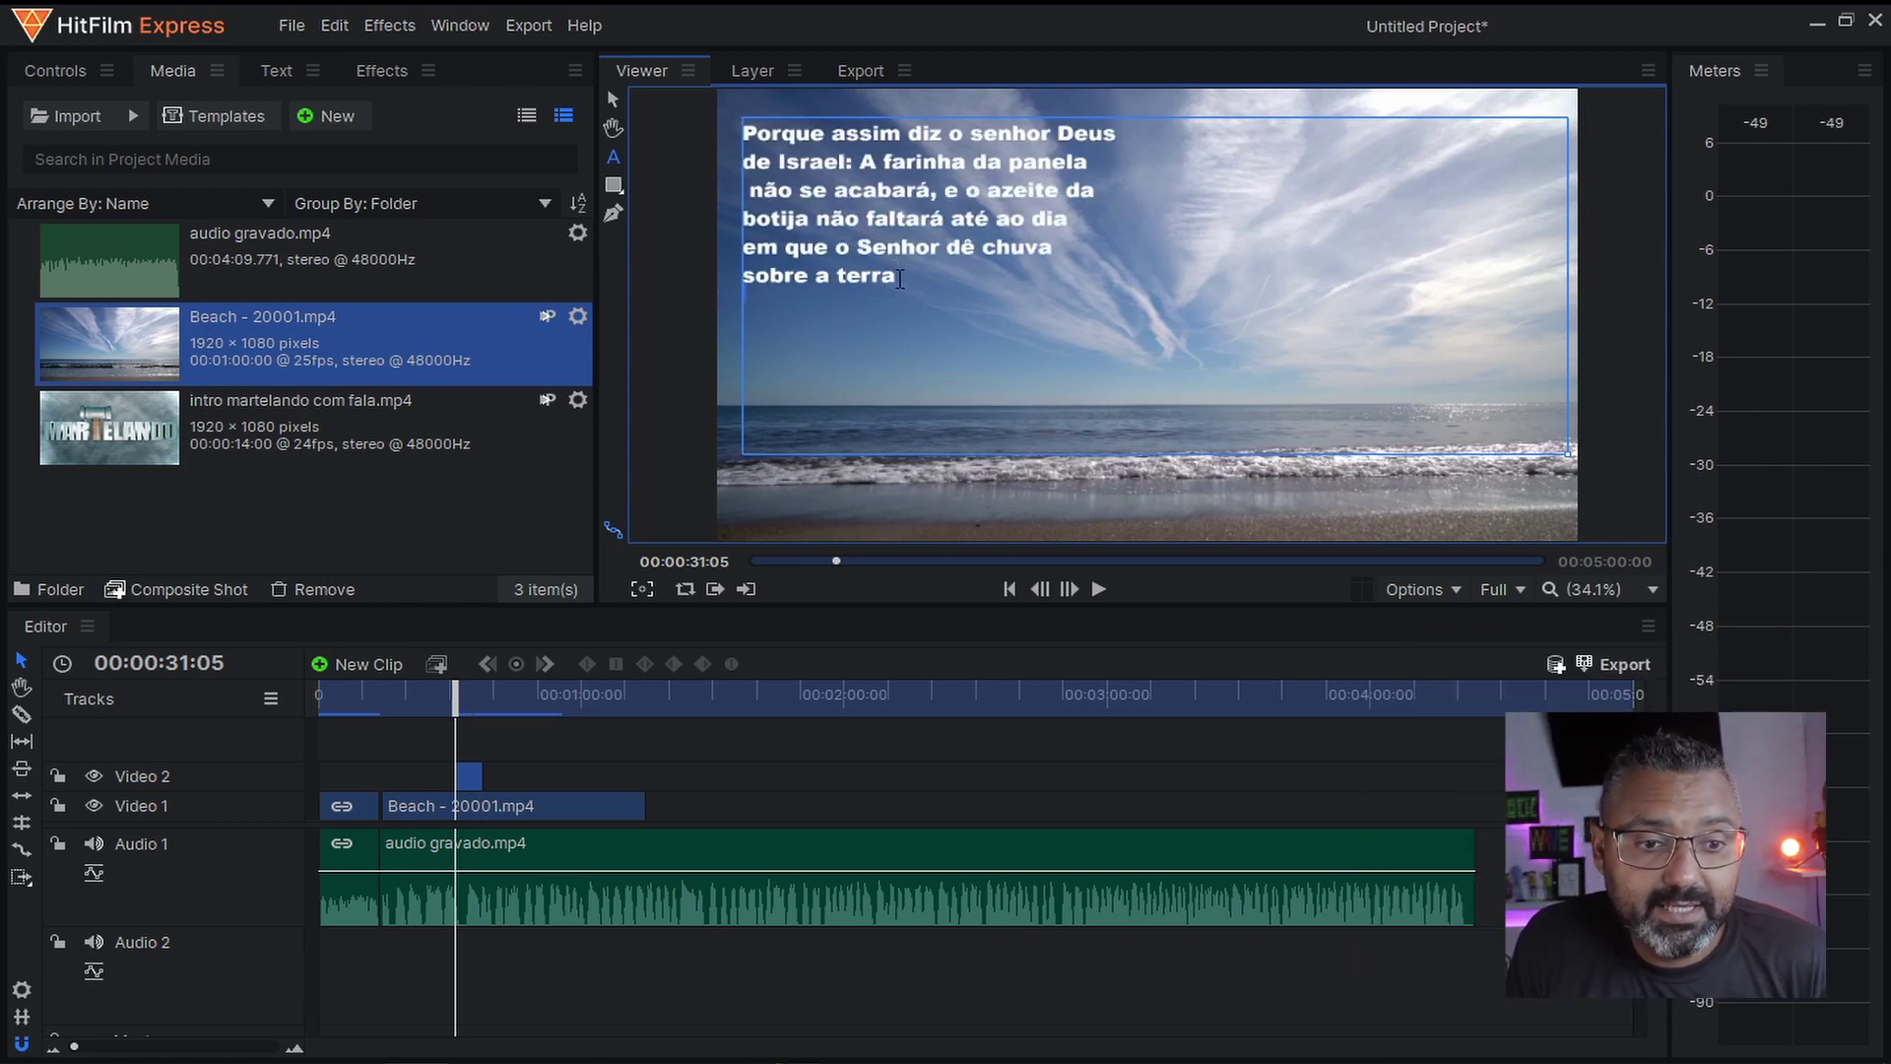
- Center-align the whole verse text and set its font size to 78
drag(911, 284, 741, 131)
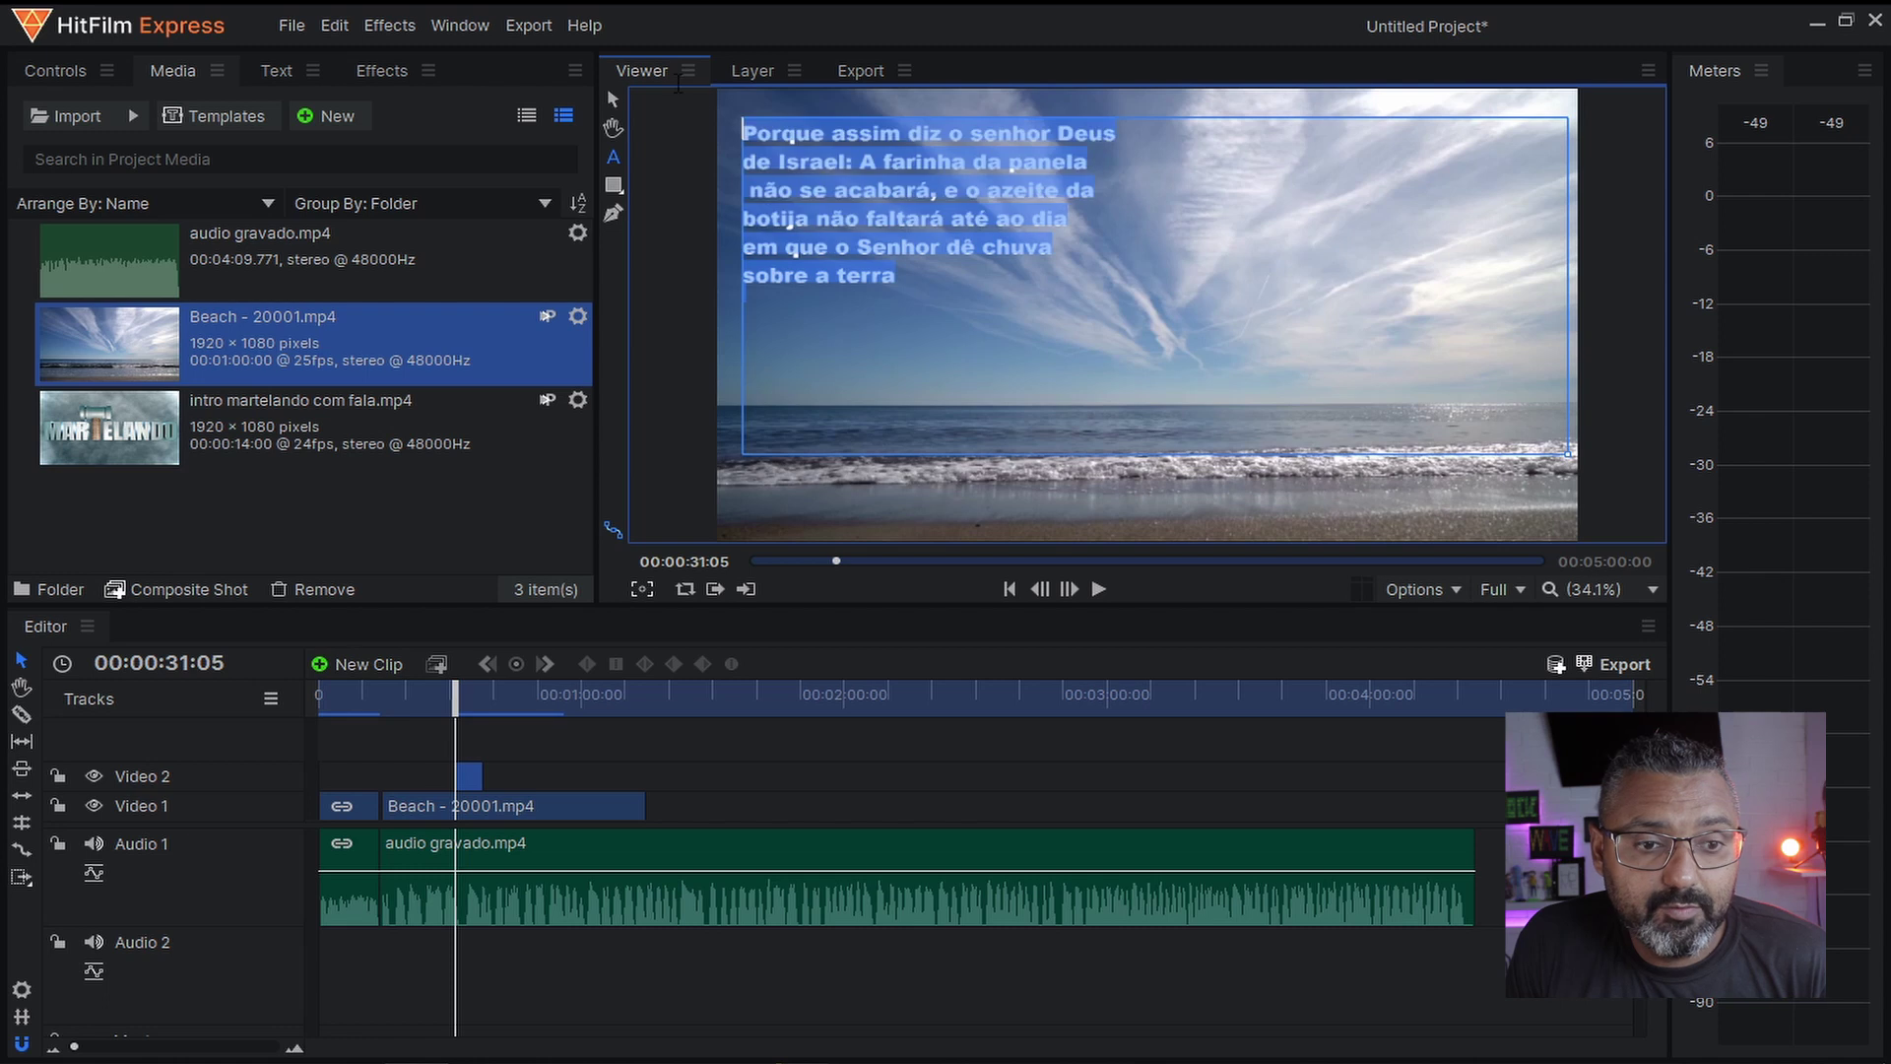
click(276, 70)
click(155, 523)
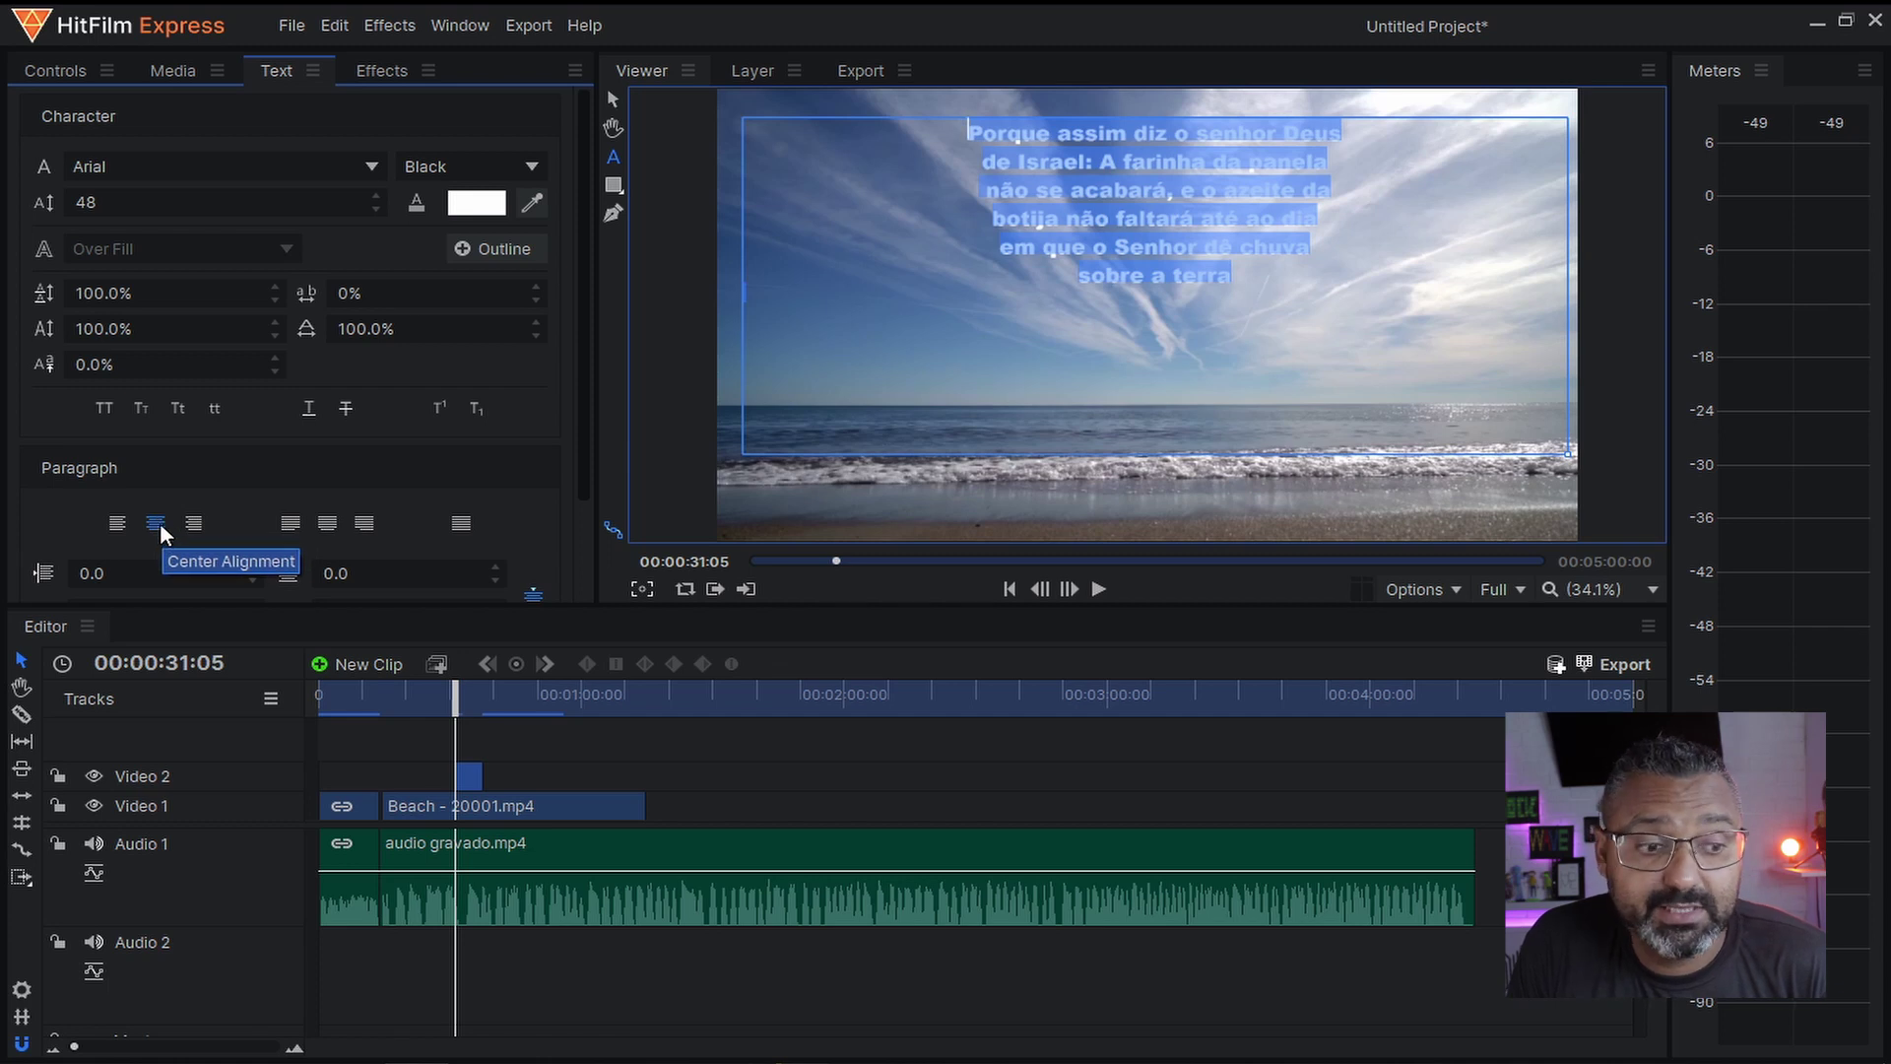
scroll(594, 280, down, 1)
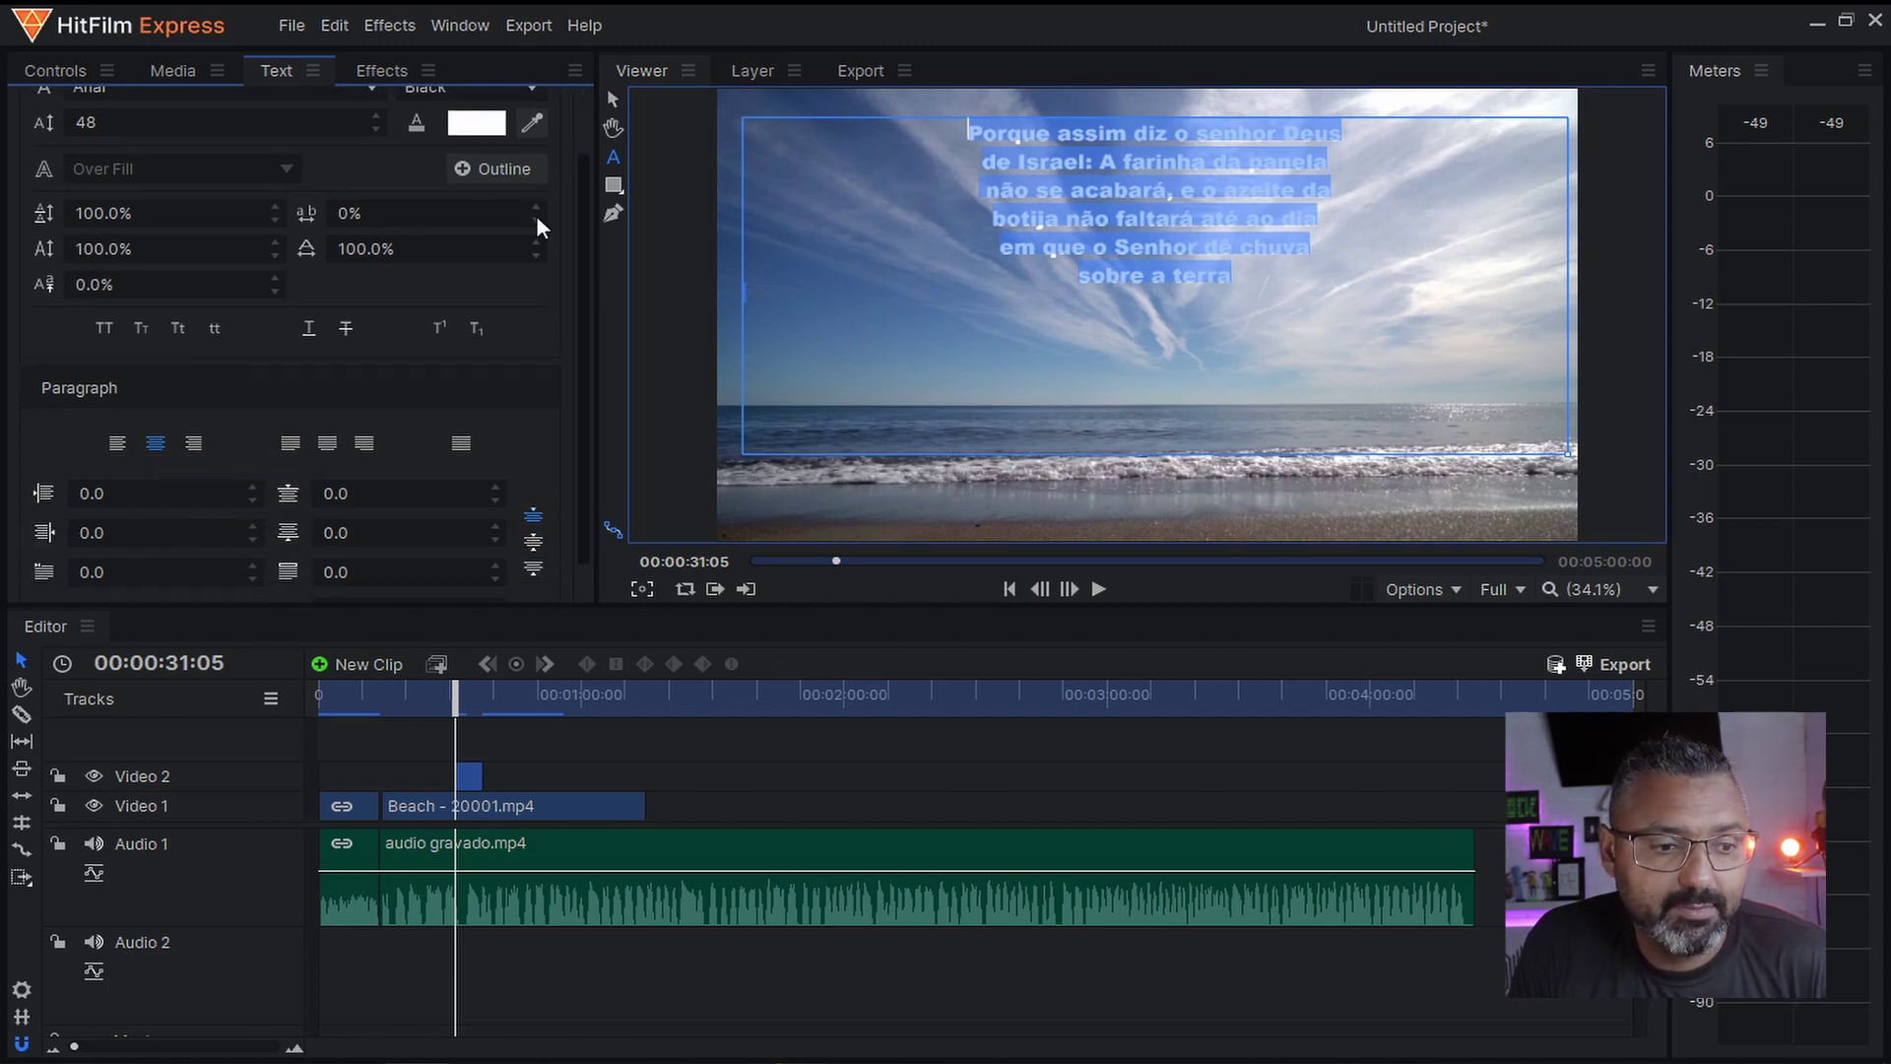
scroll(188, 349, up, 1)
click(90, 202)
text(78)
key(Return)
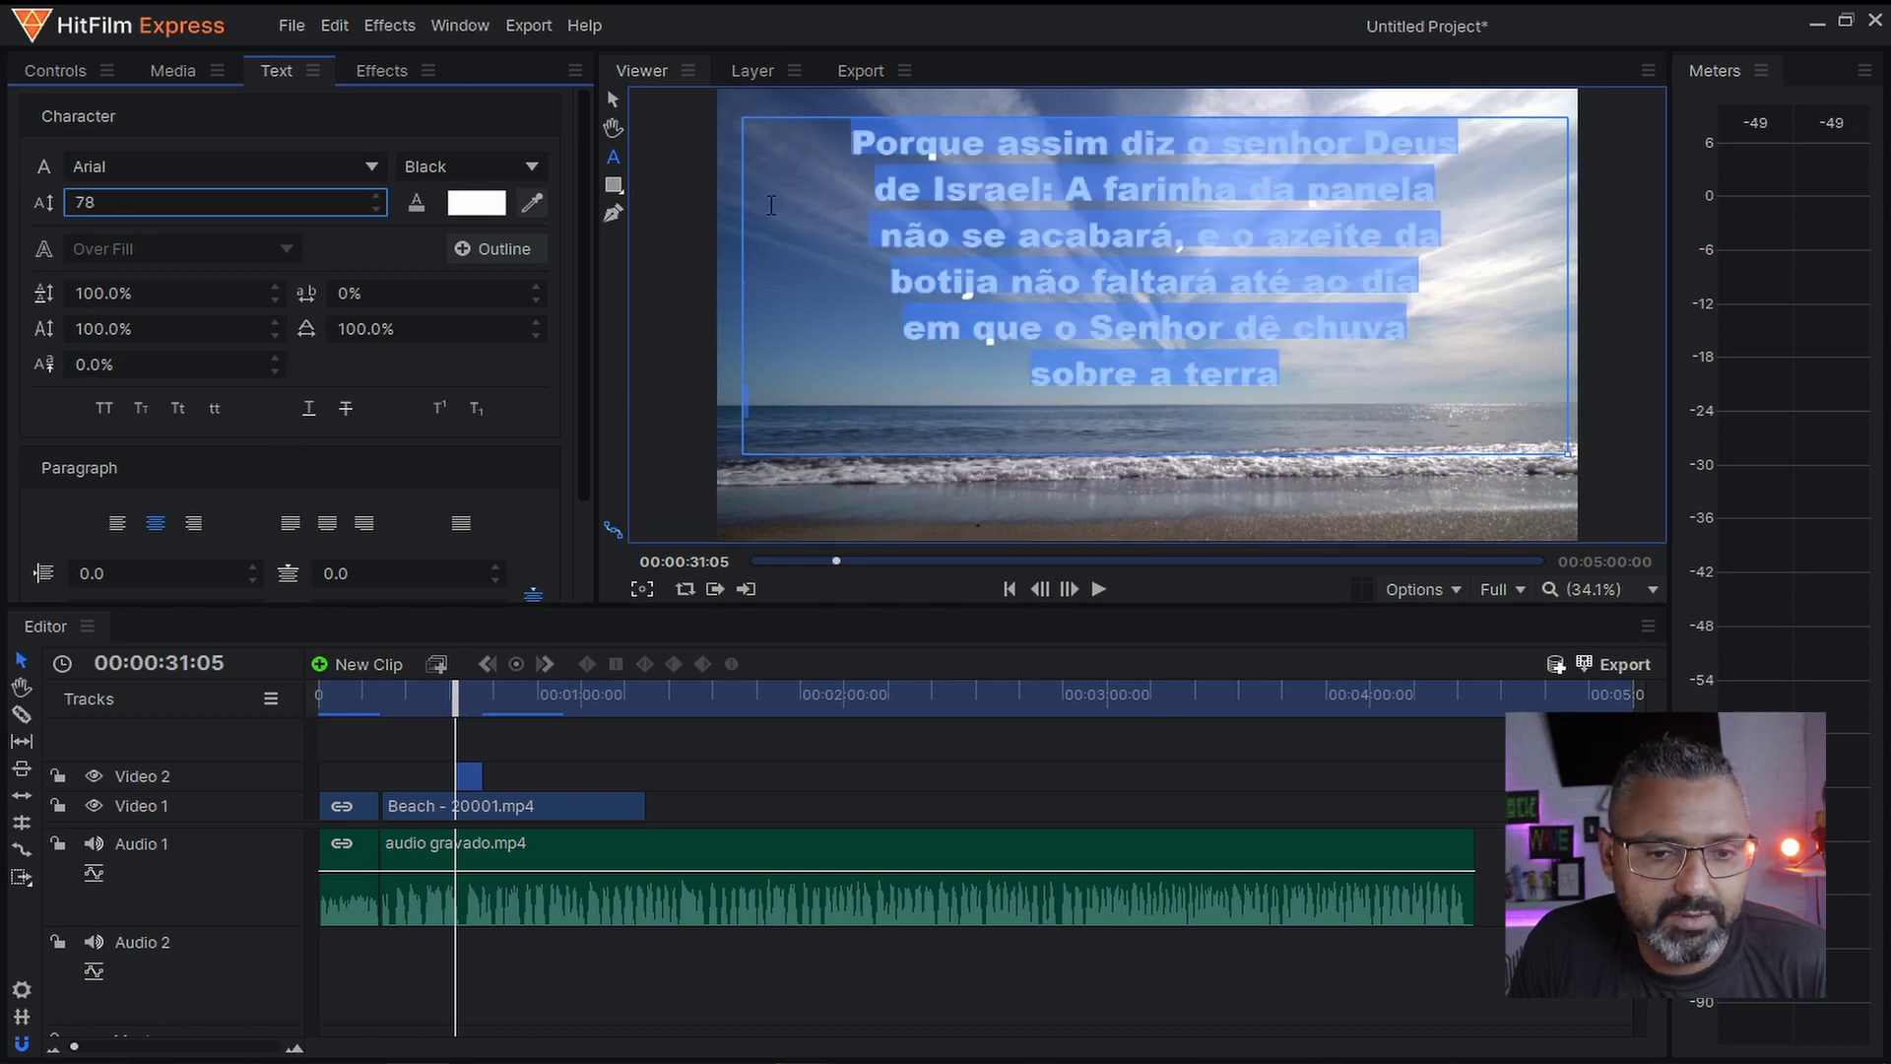
- Nudge the verse text box slightly over the footage and change all of its text color to yellow
click(613, 100)
drag(1433, 379, 1426, 377)
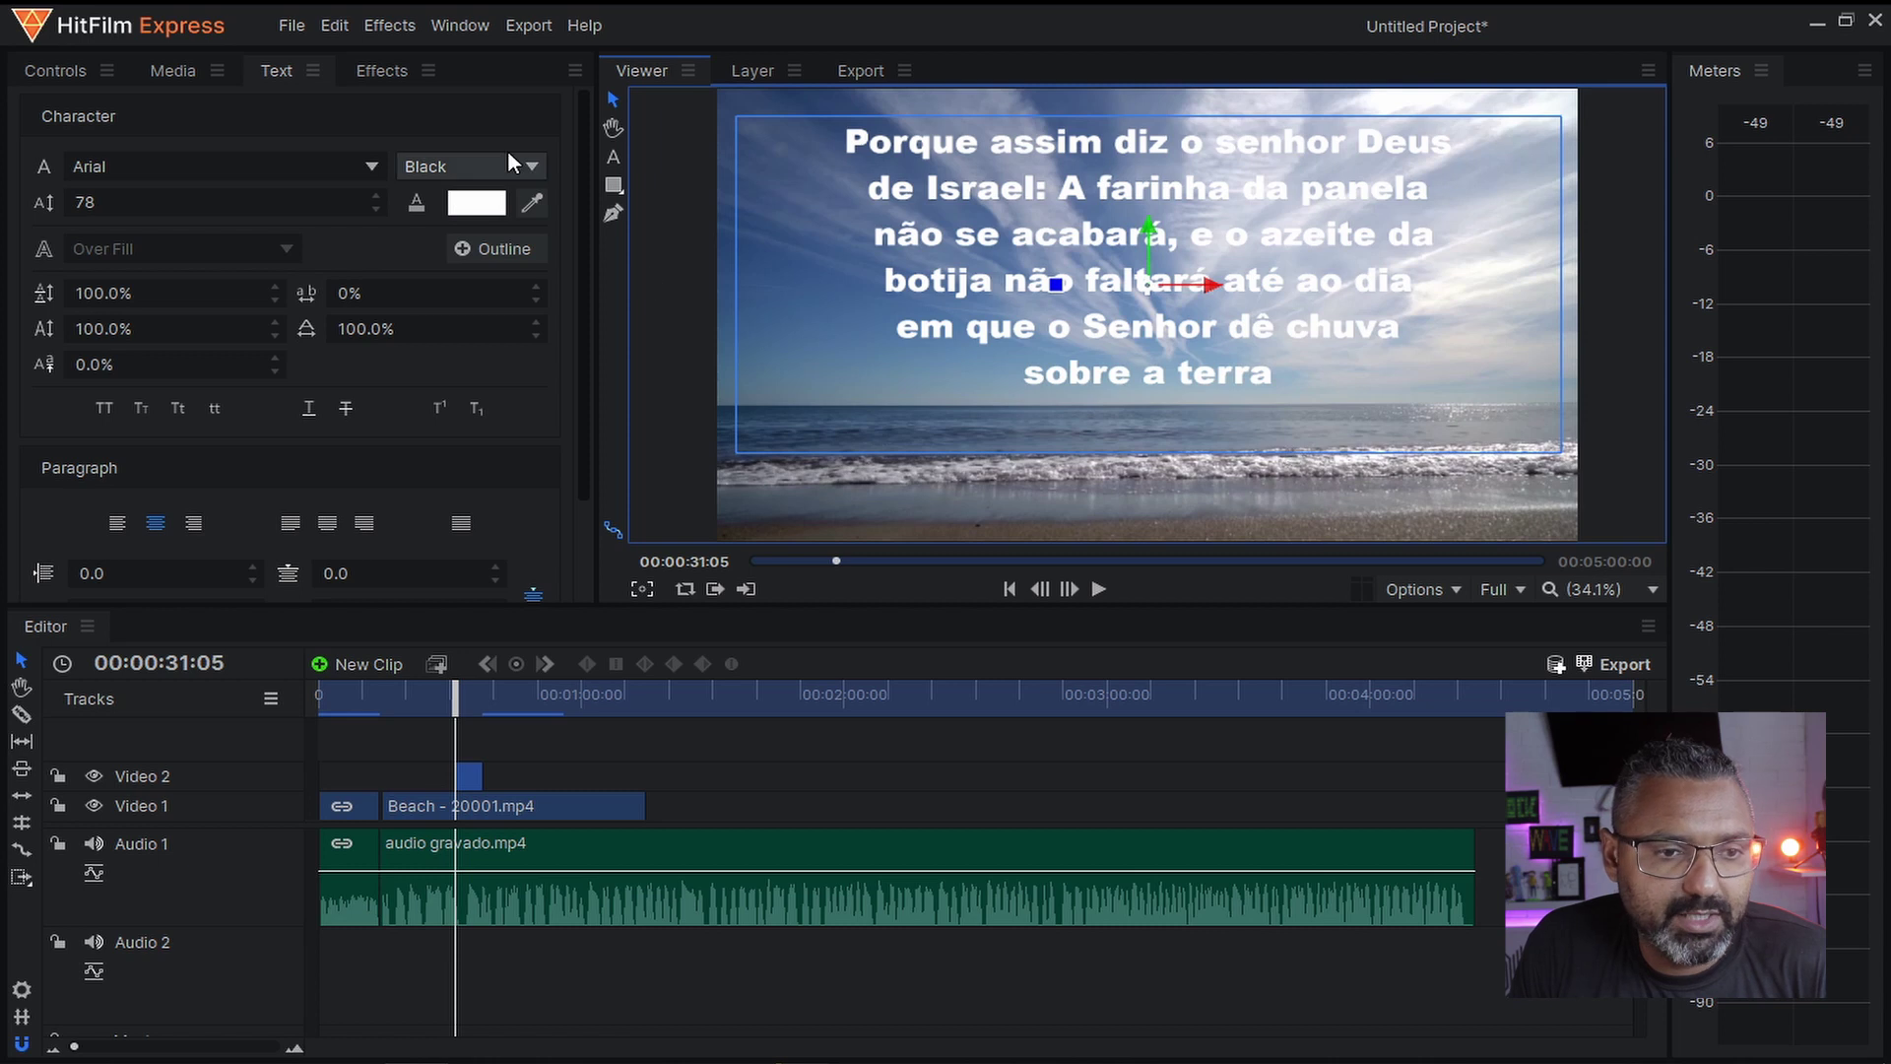
click(617, 157)
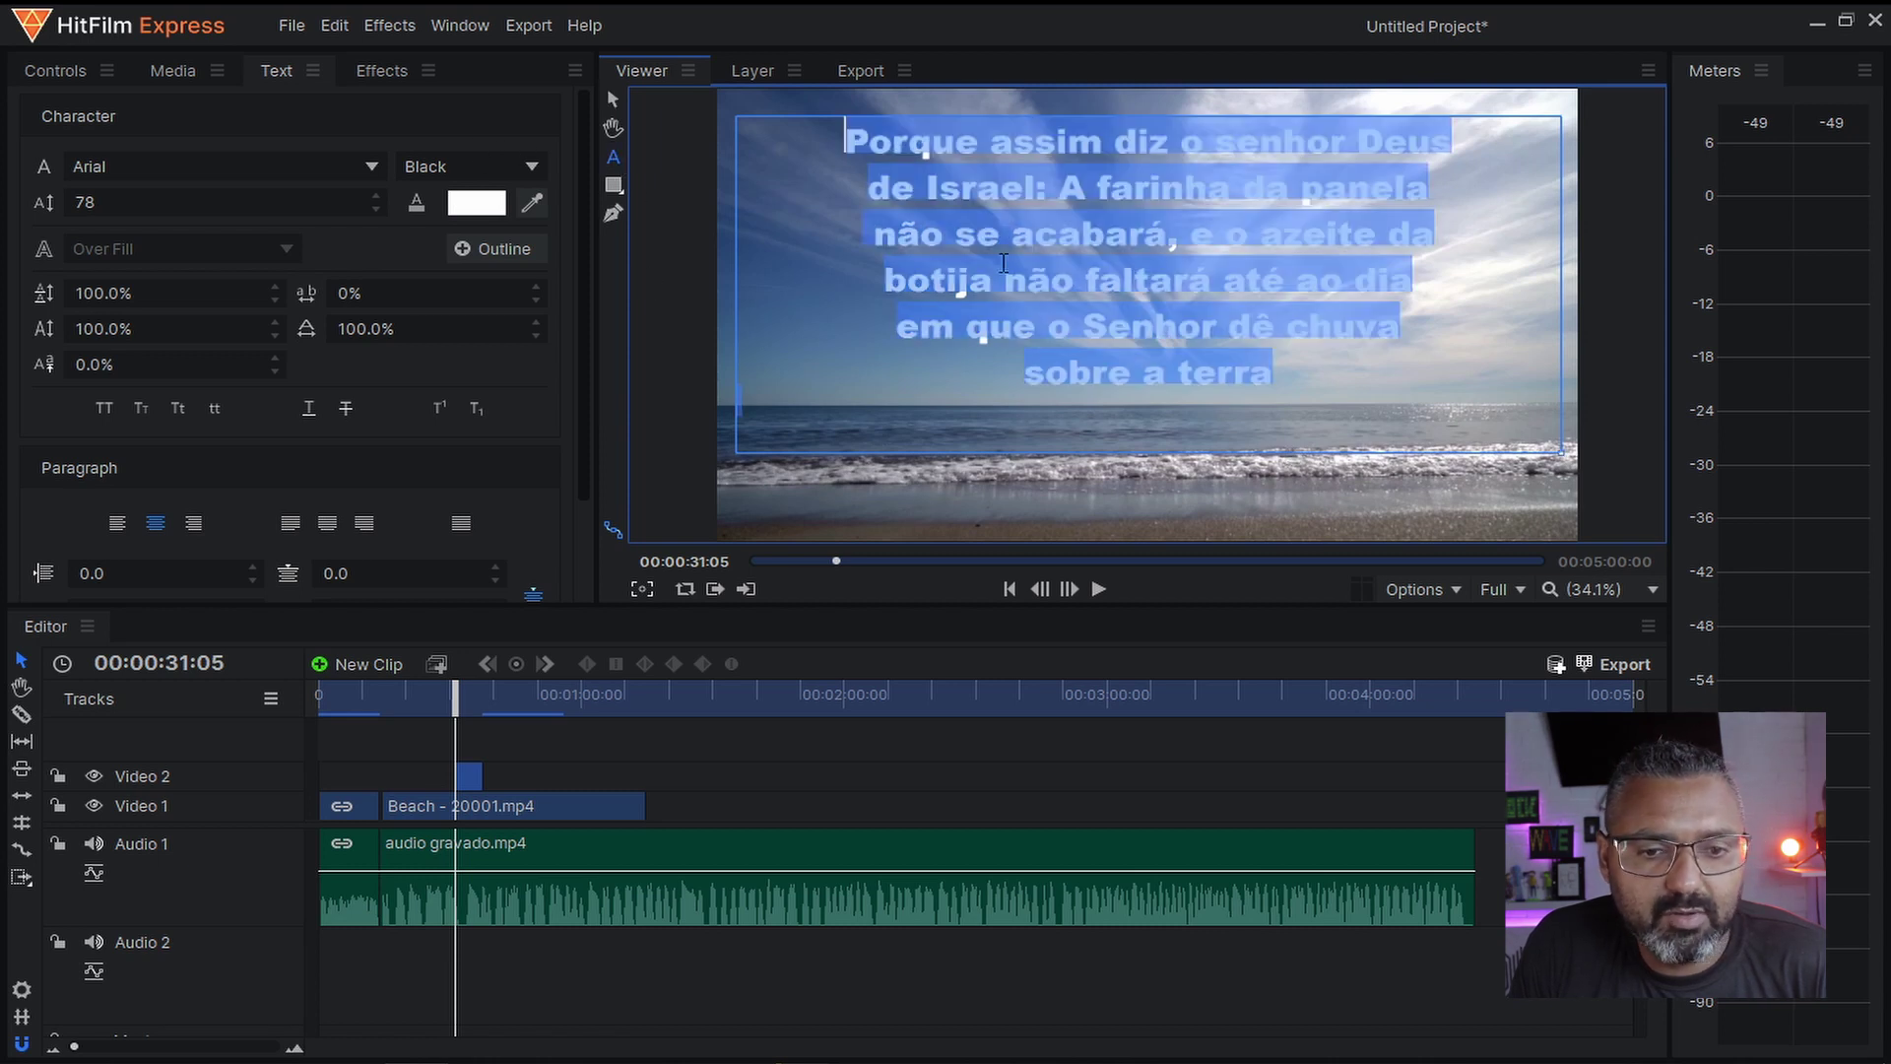
click(476, 202)
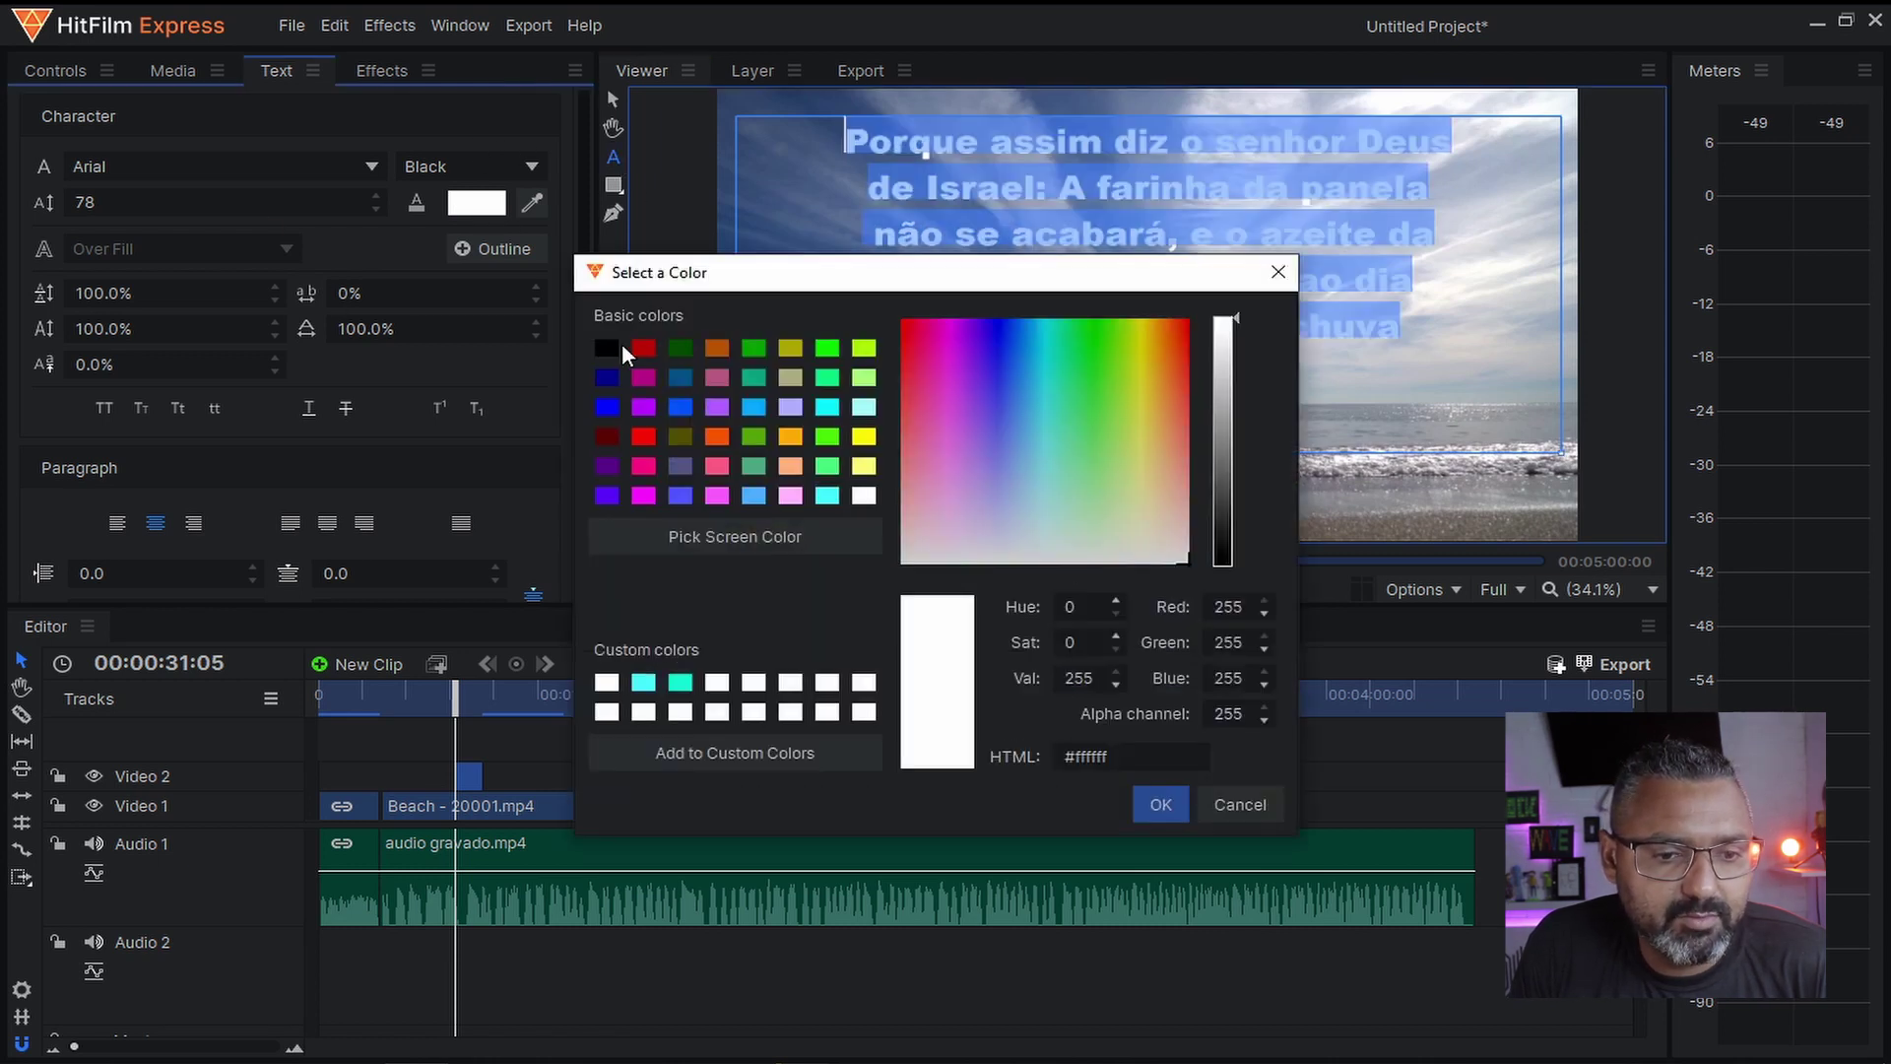
click(863, 438)
click(1160, 806)
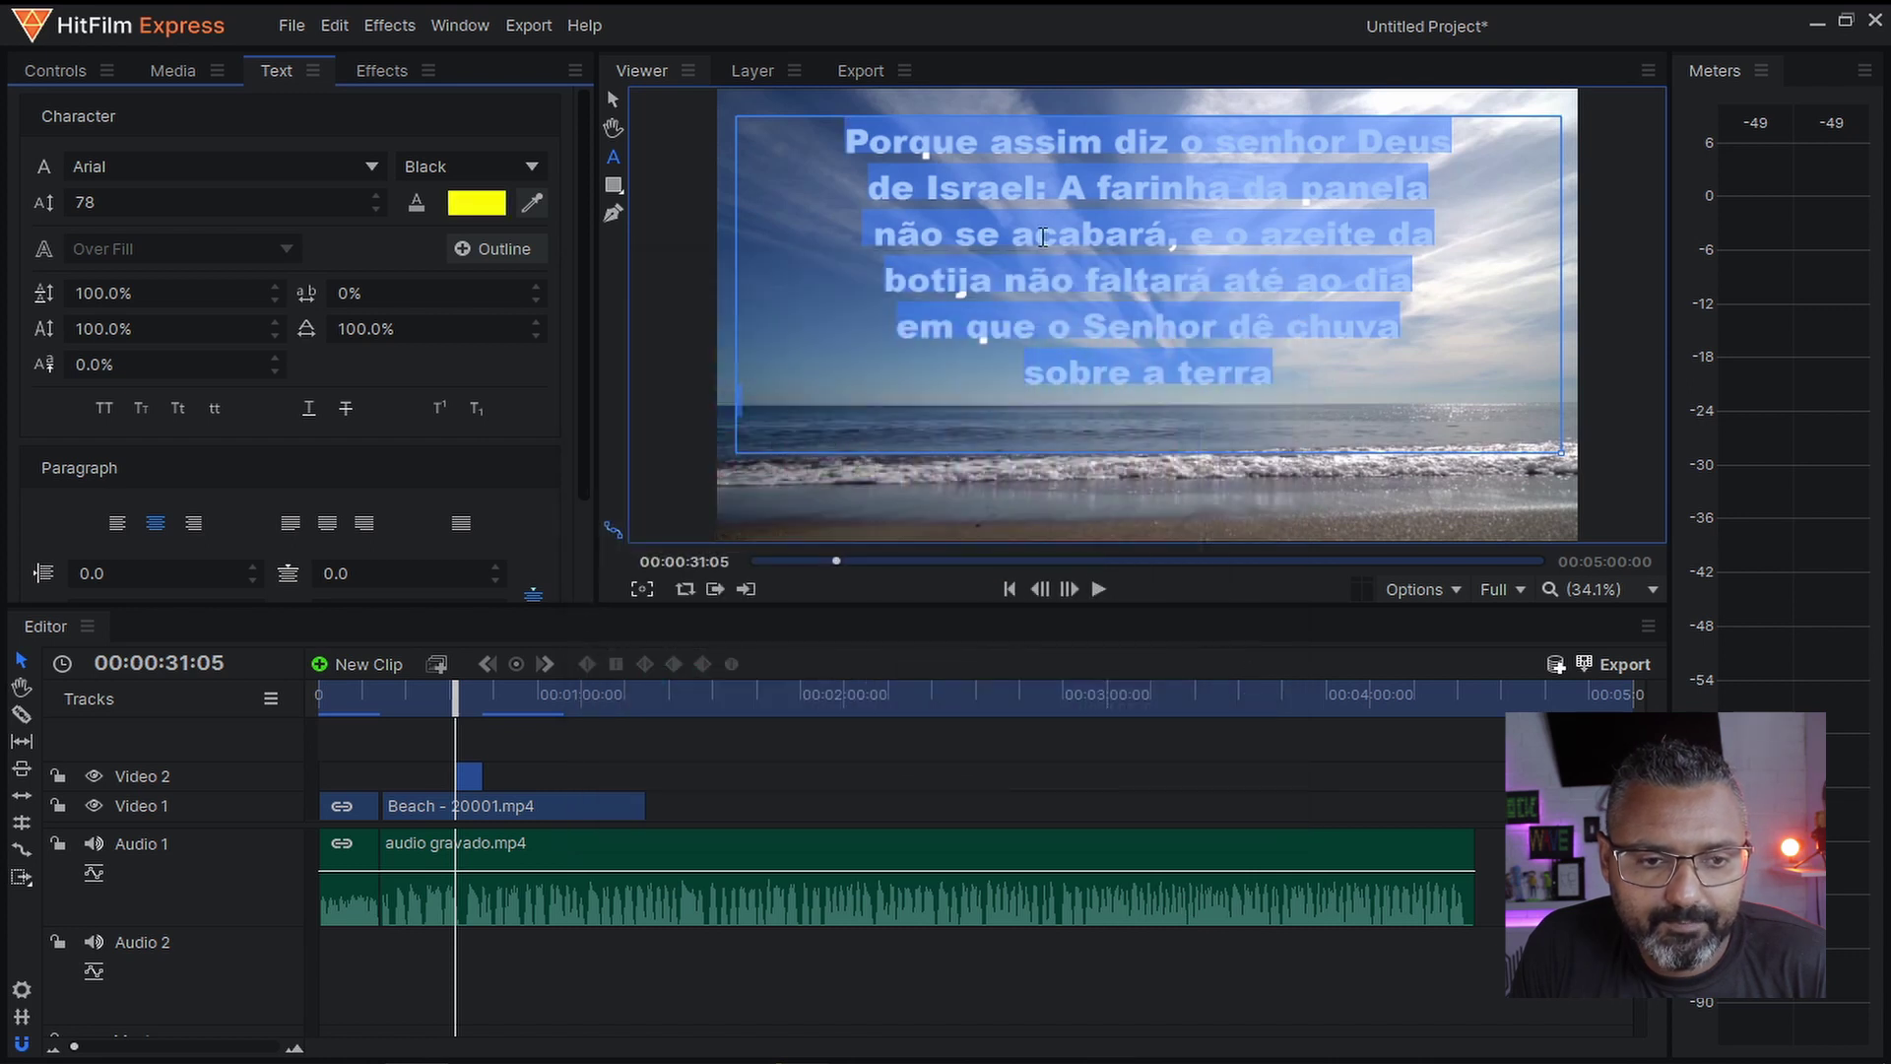
click(612, 100)
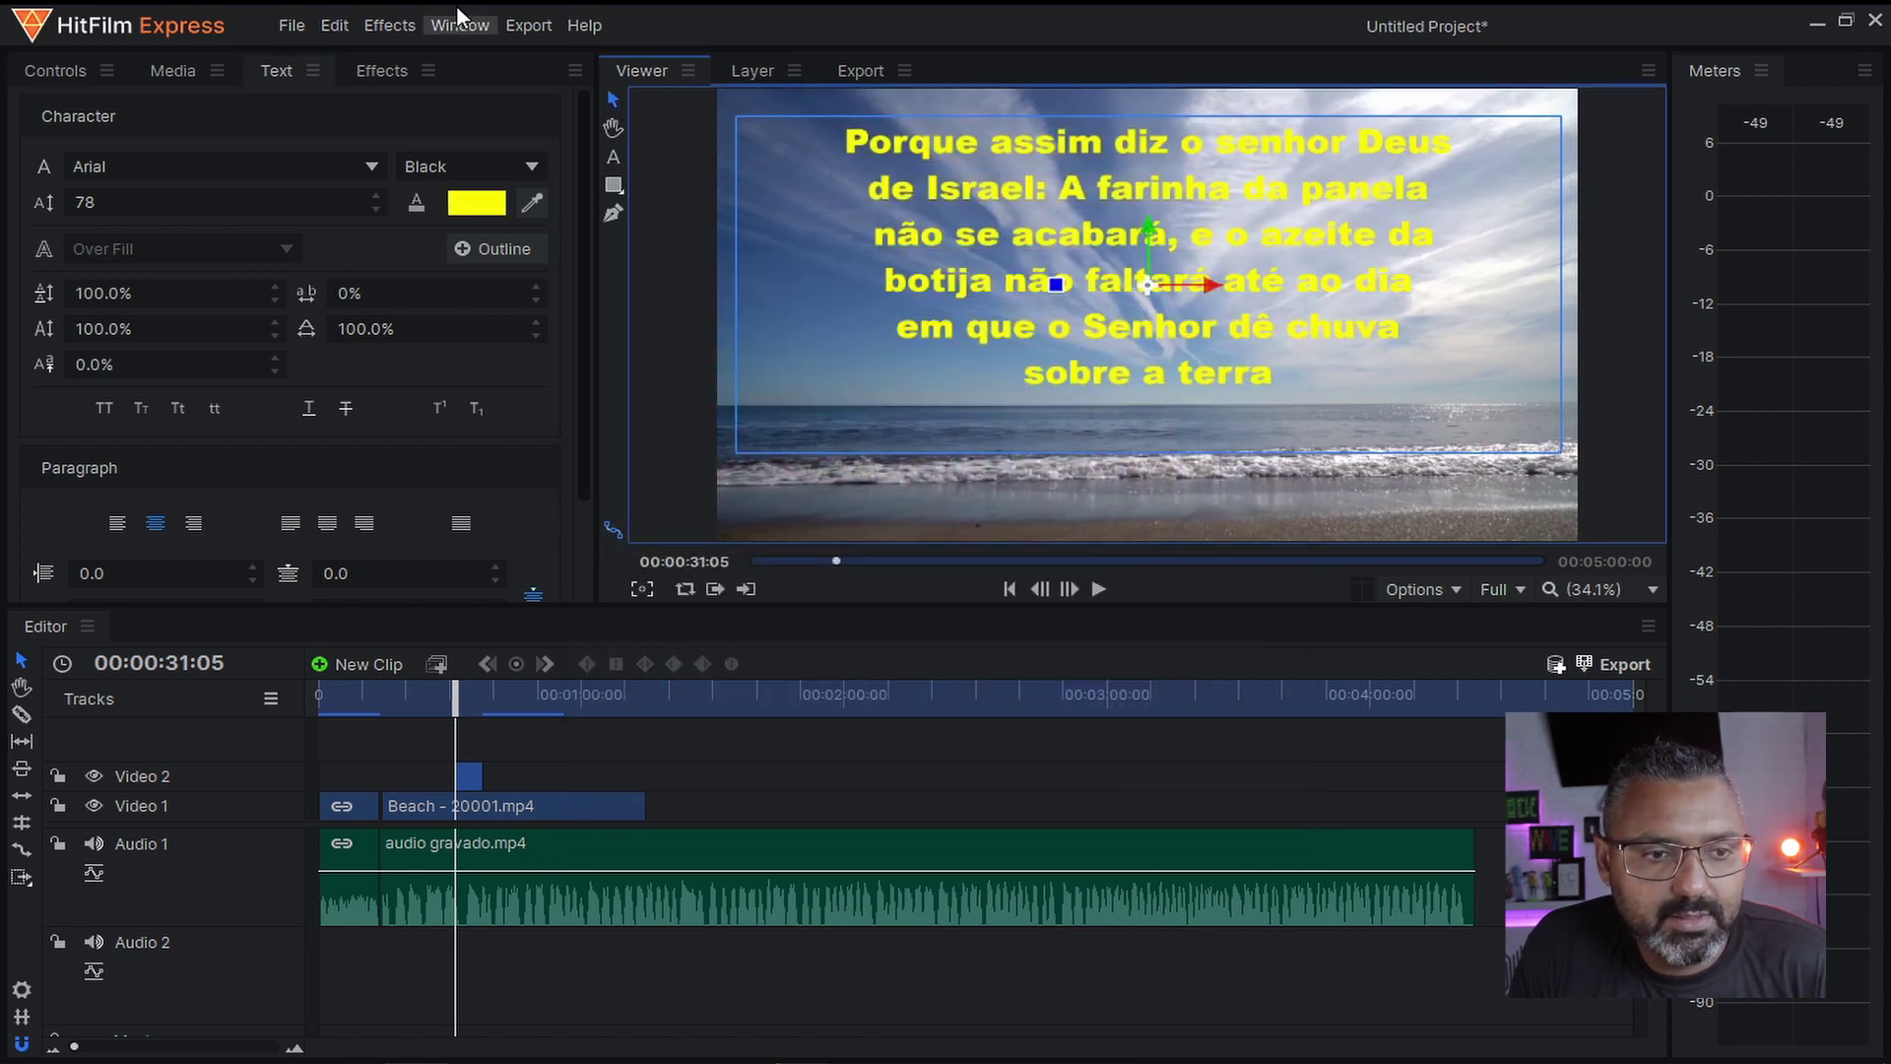
- Find the Drop Shadow effect and apply it to the text clip on Video 2
click(381, 70)
click(103, 115)
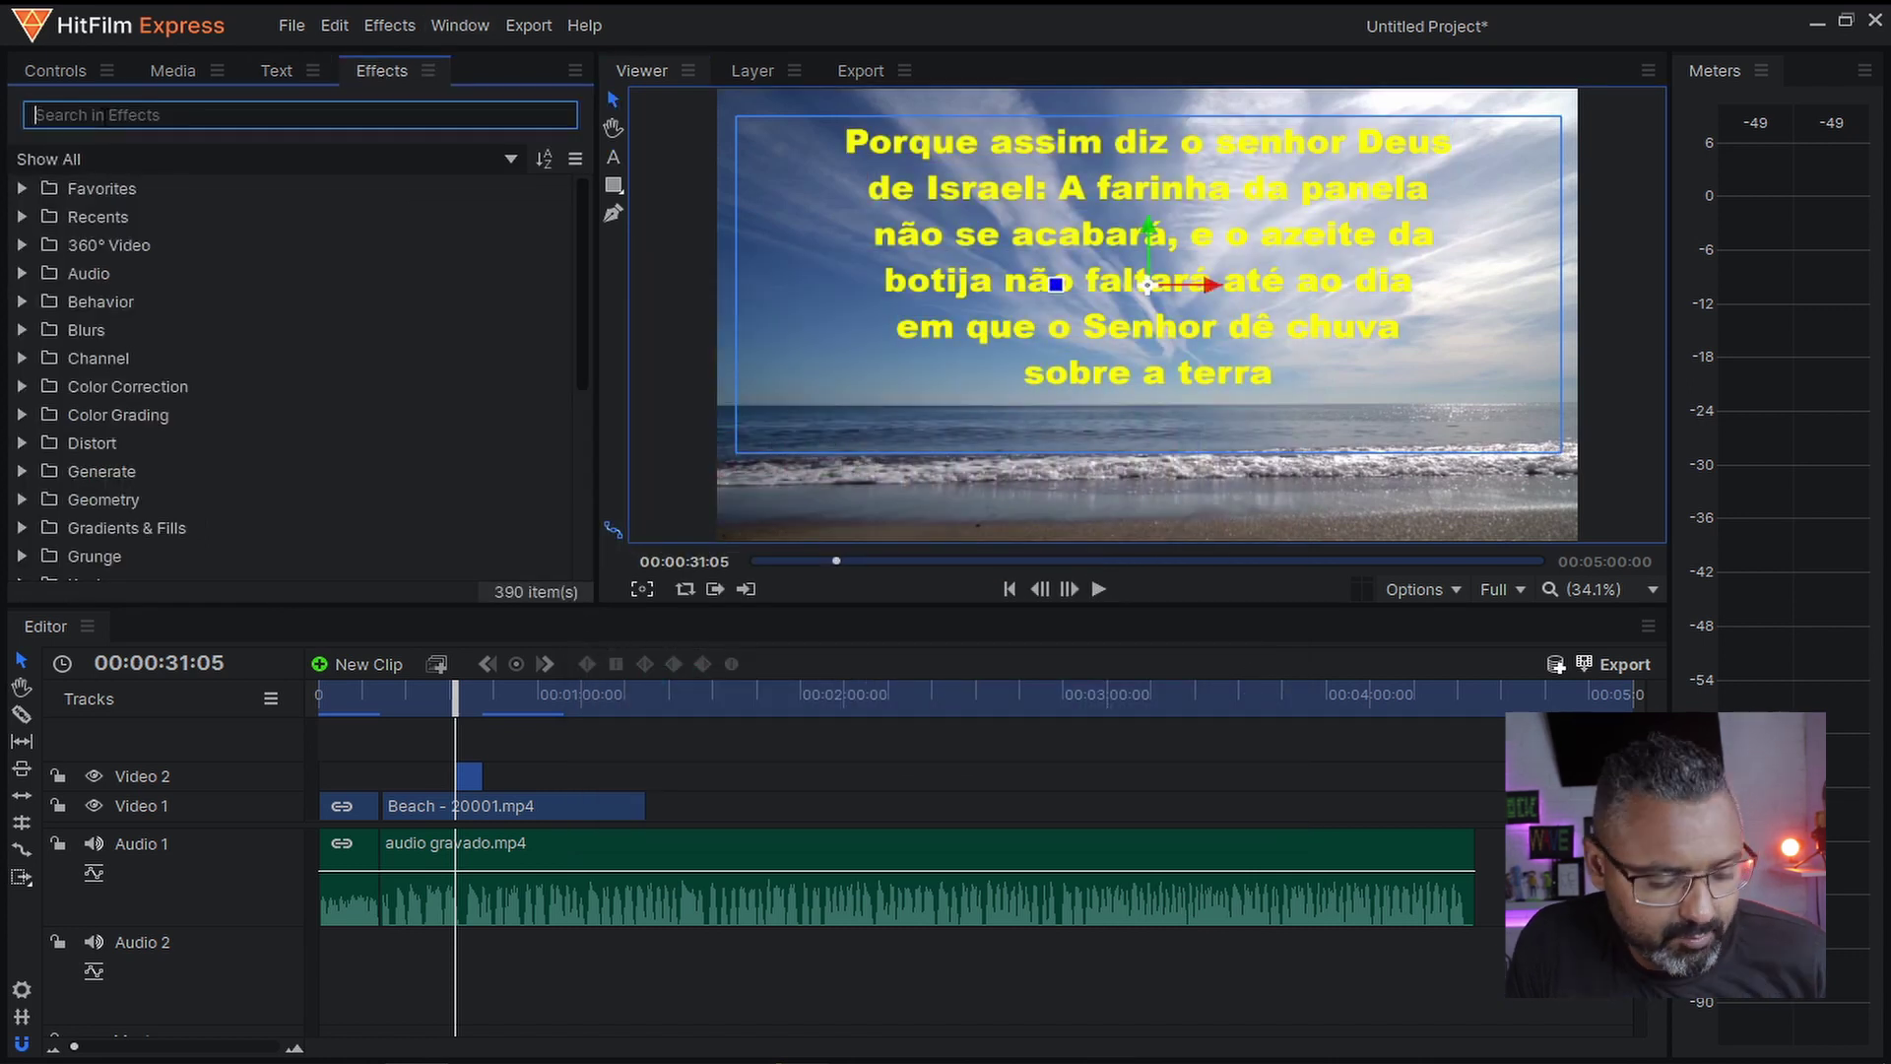
text(drop)
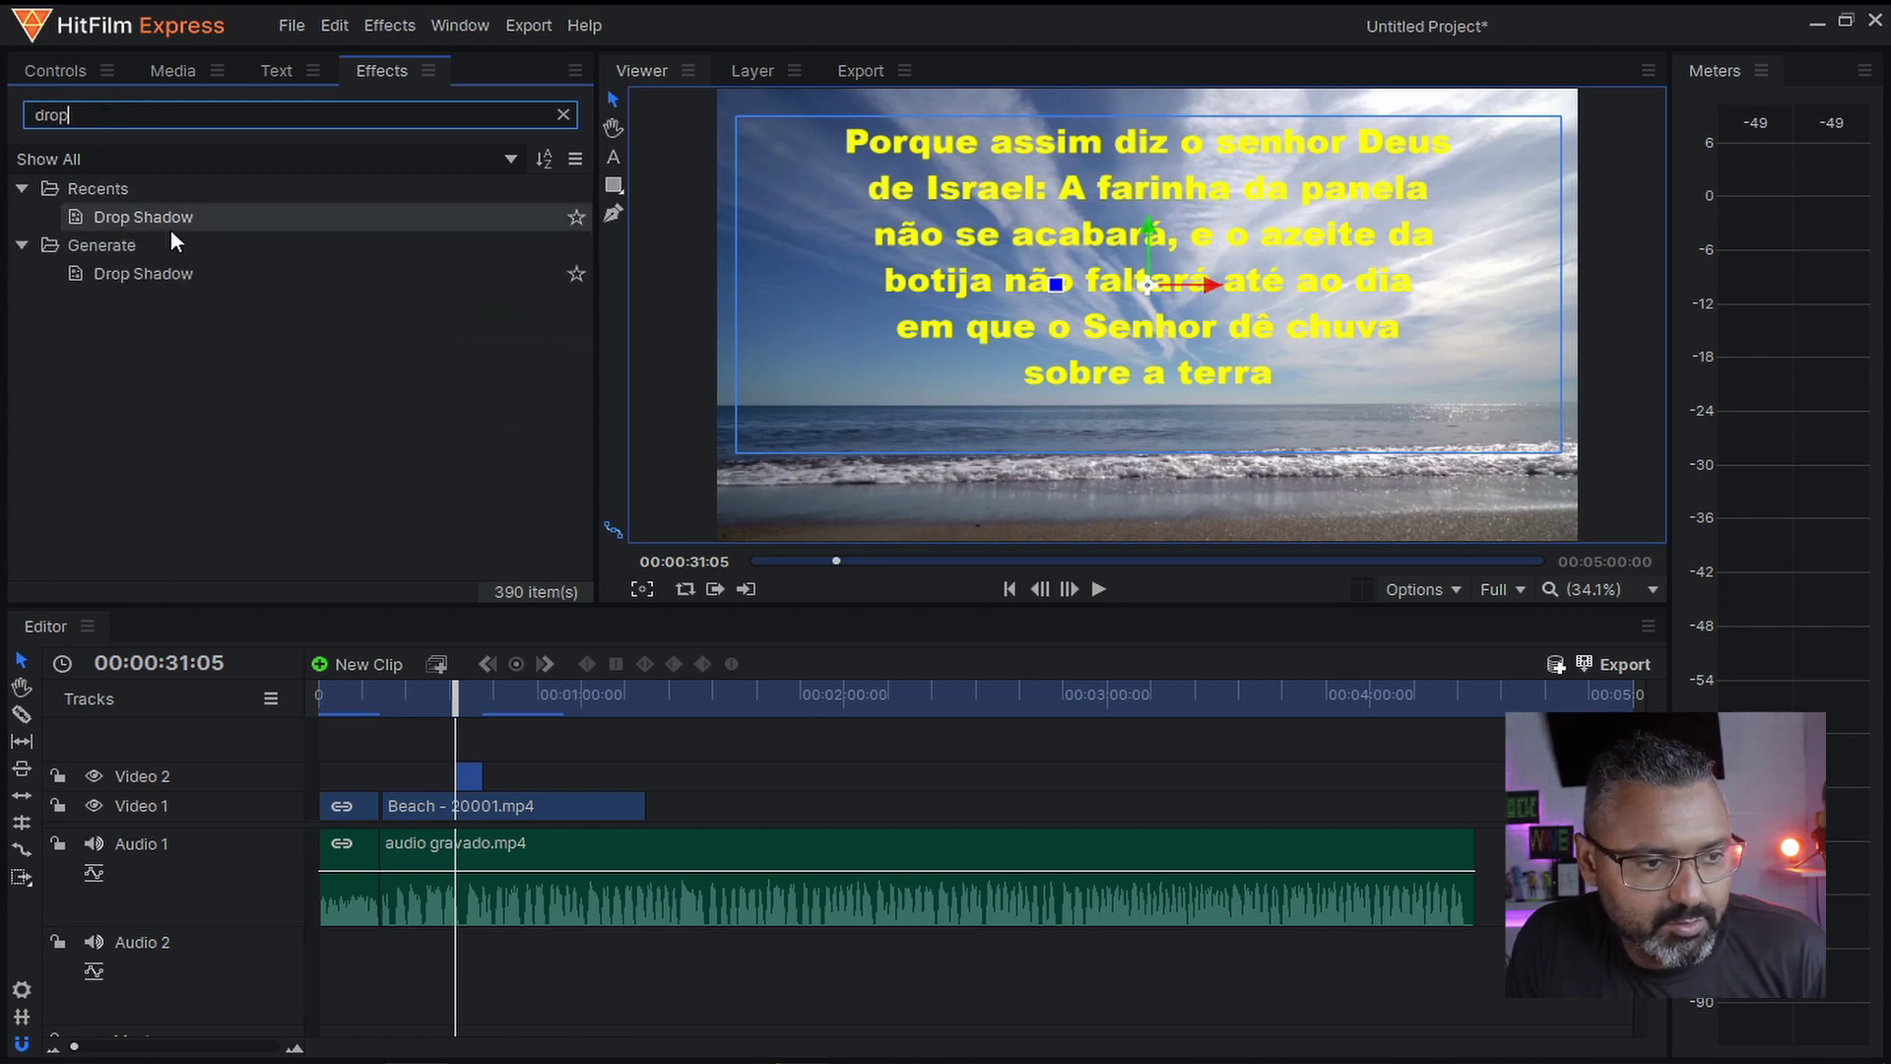
drag(165, 213, 469, 770)
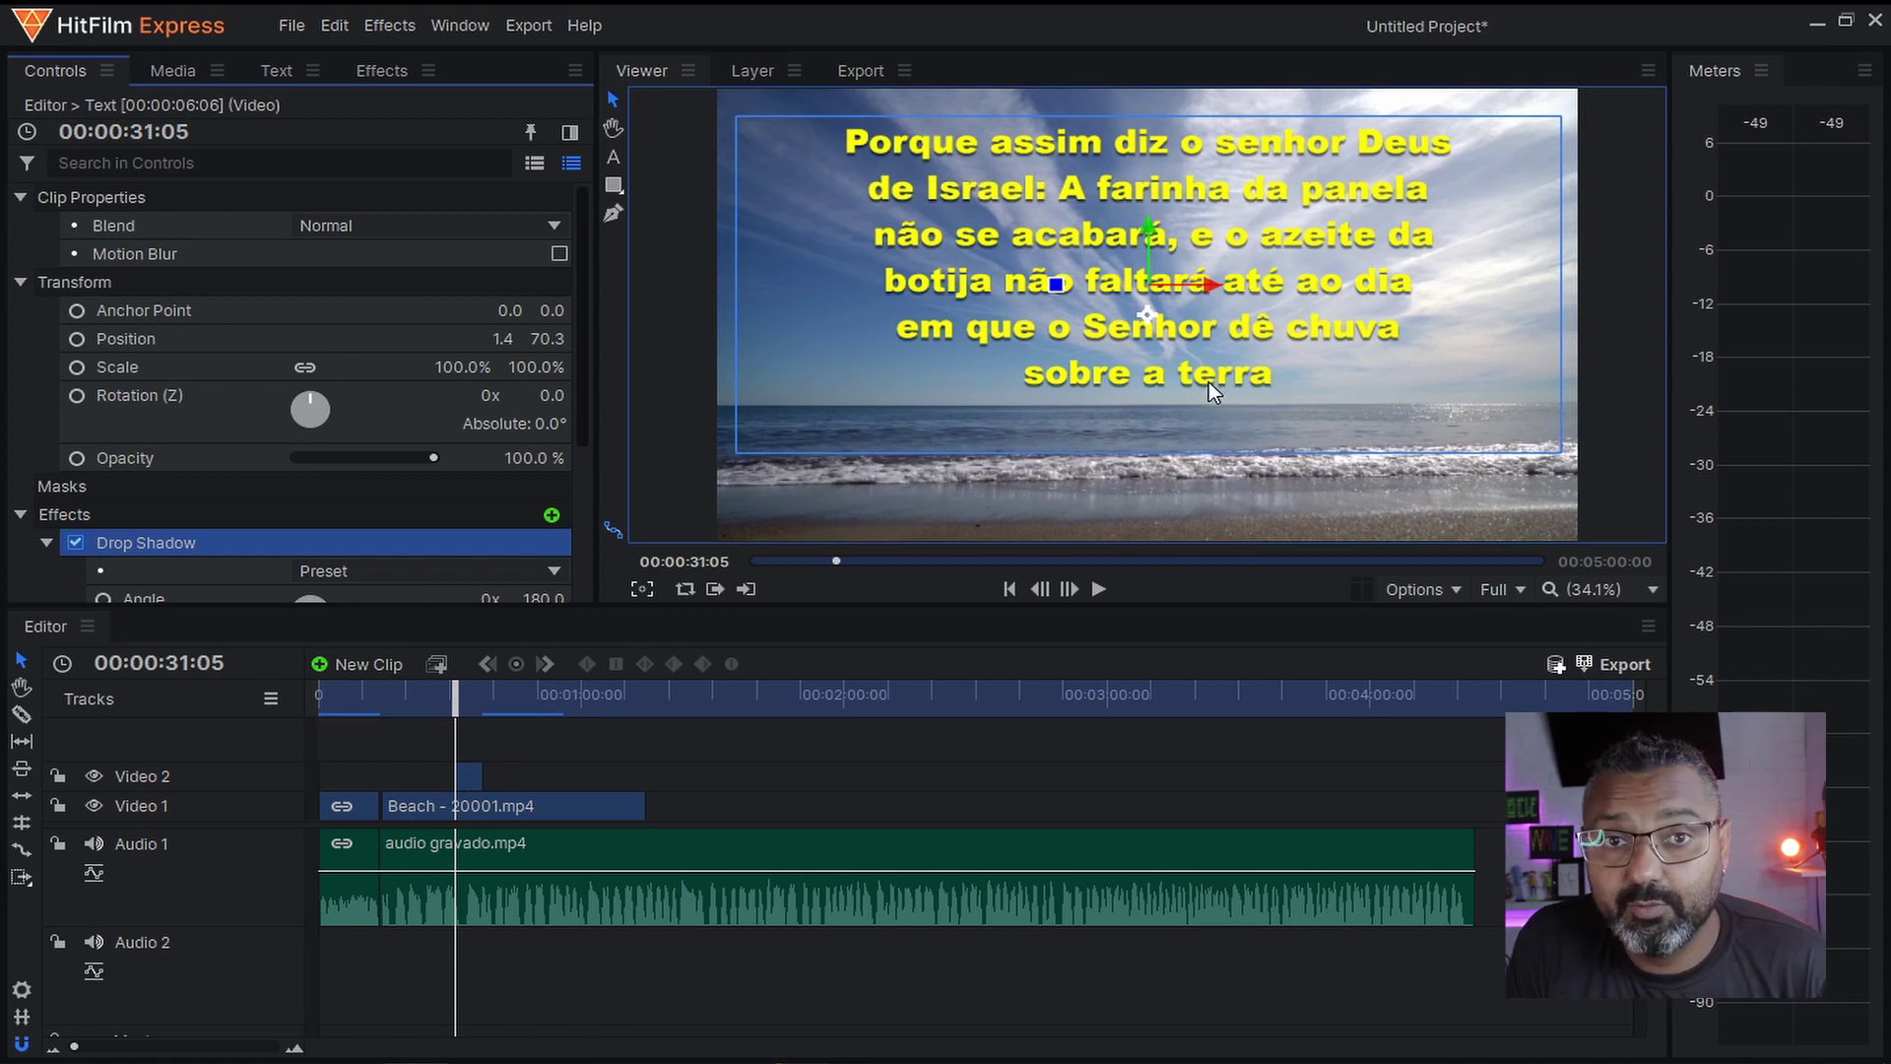
- Play from 00:00:24:06, then move the text clip to the start of the beach clip and extend it to about 00:00:31
click(423, 690)
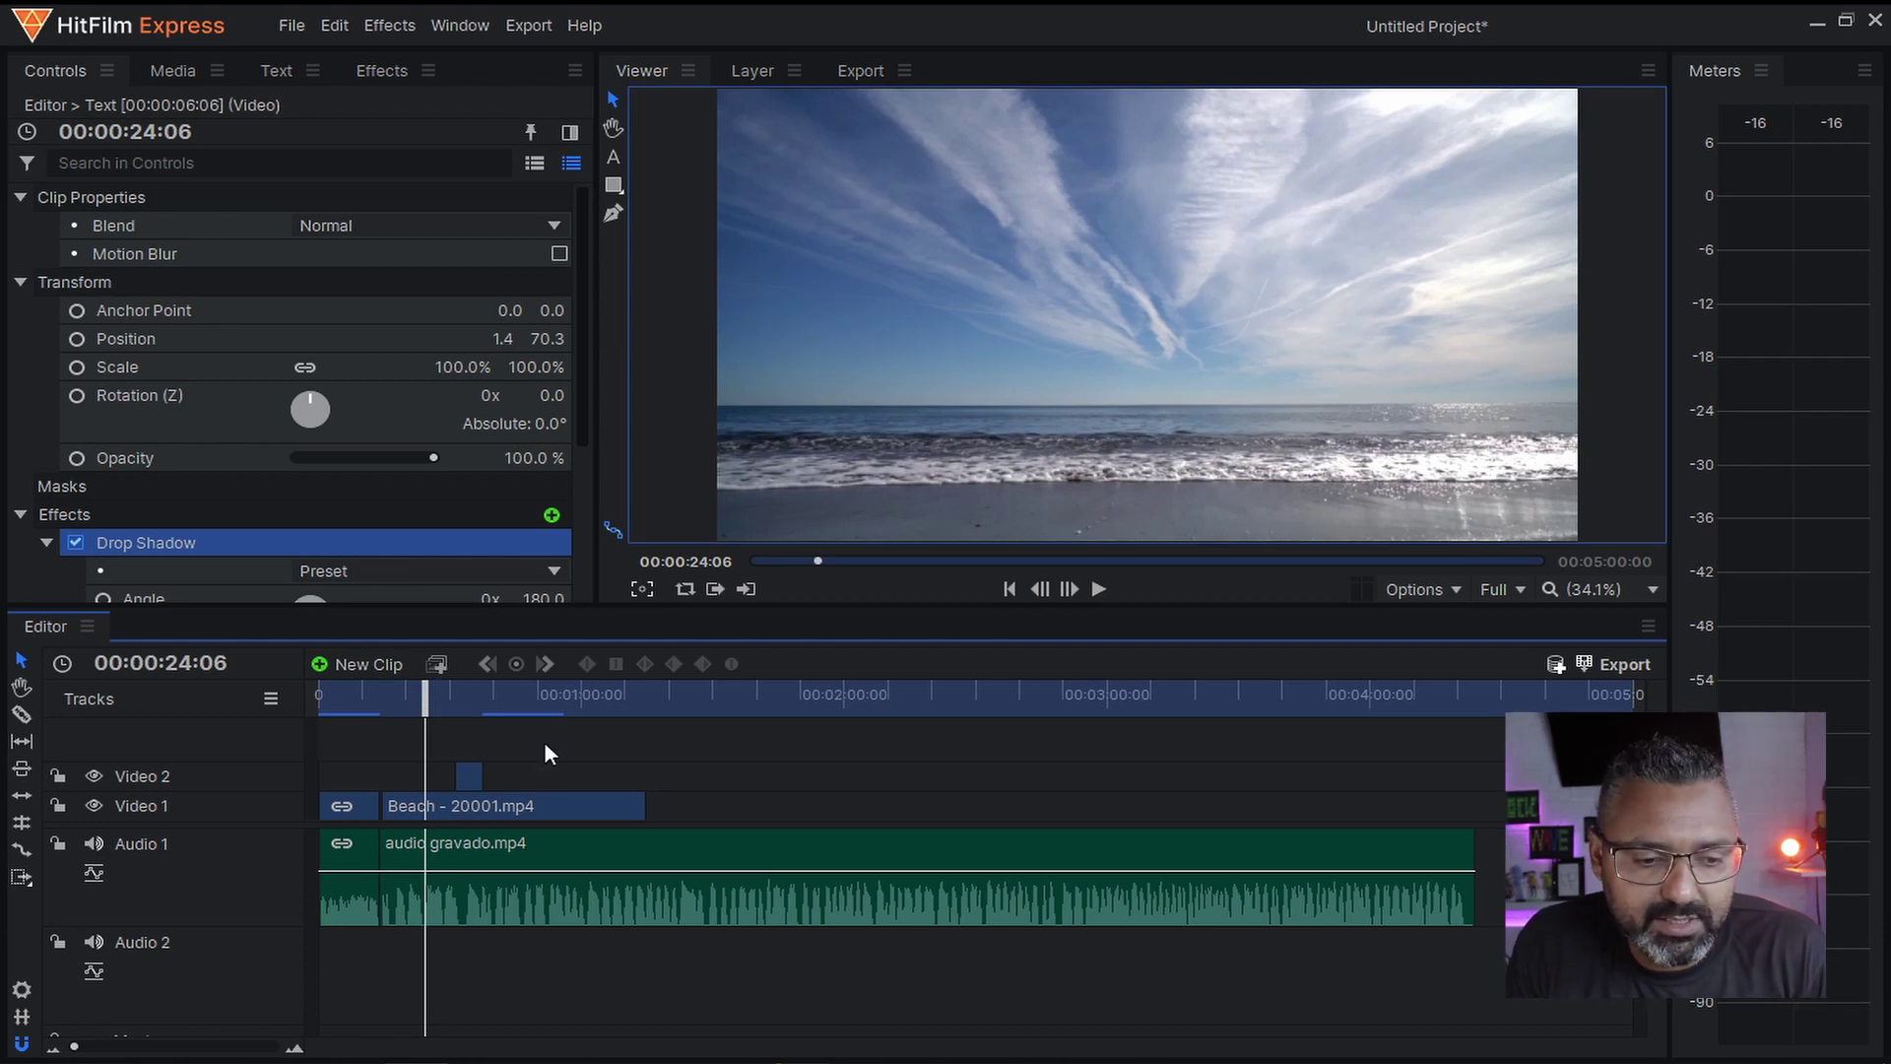
key(space)
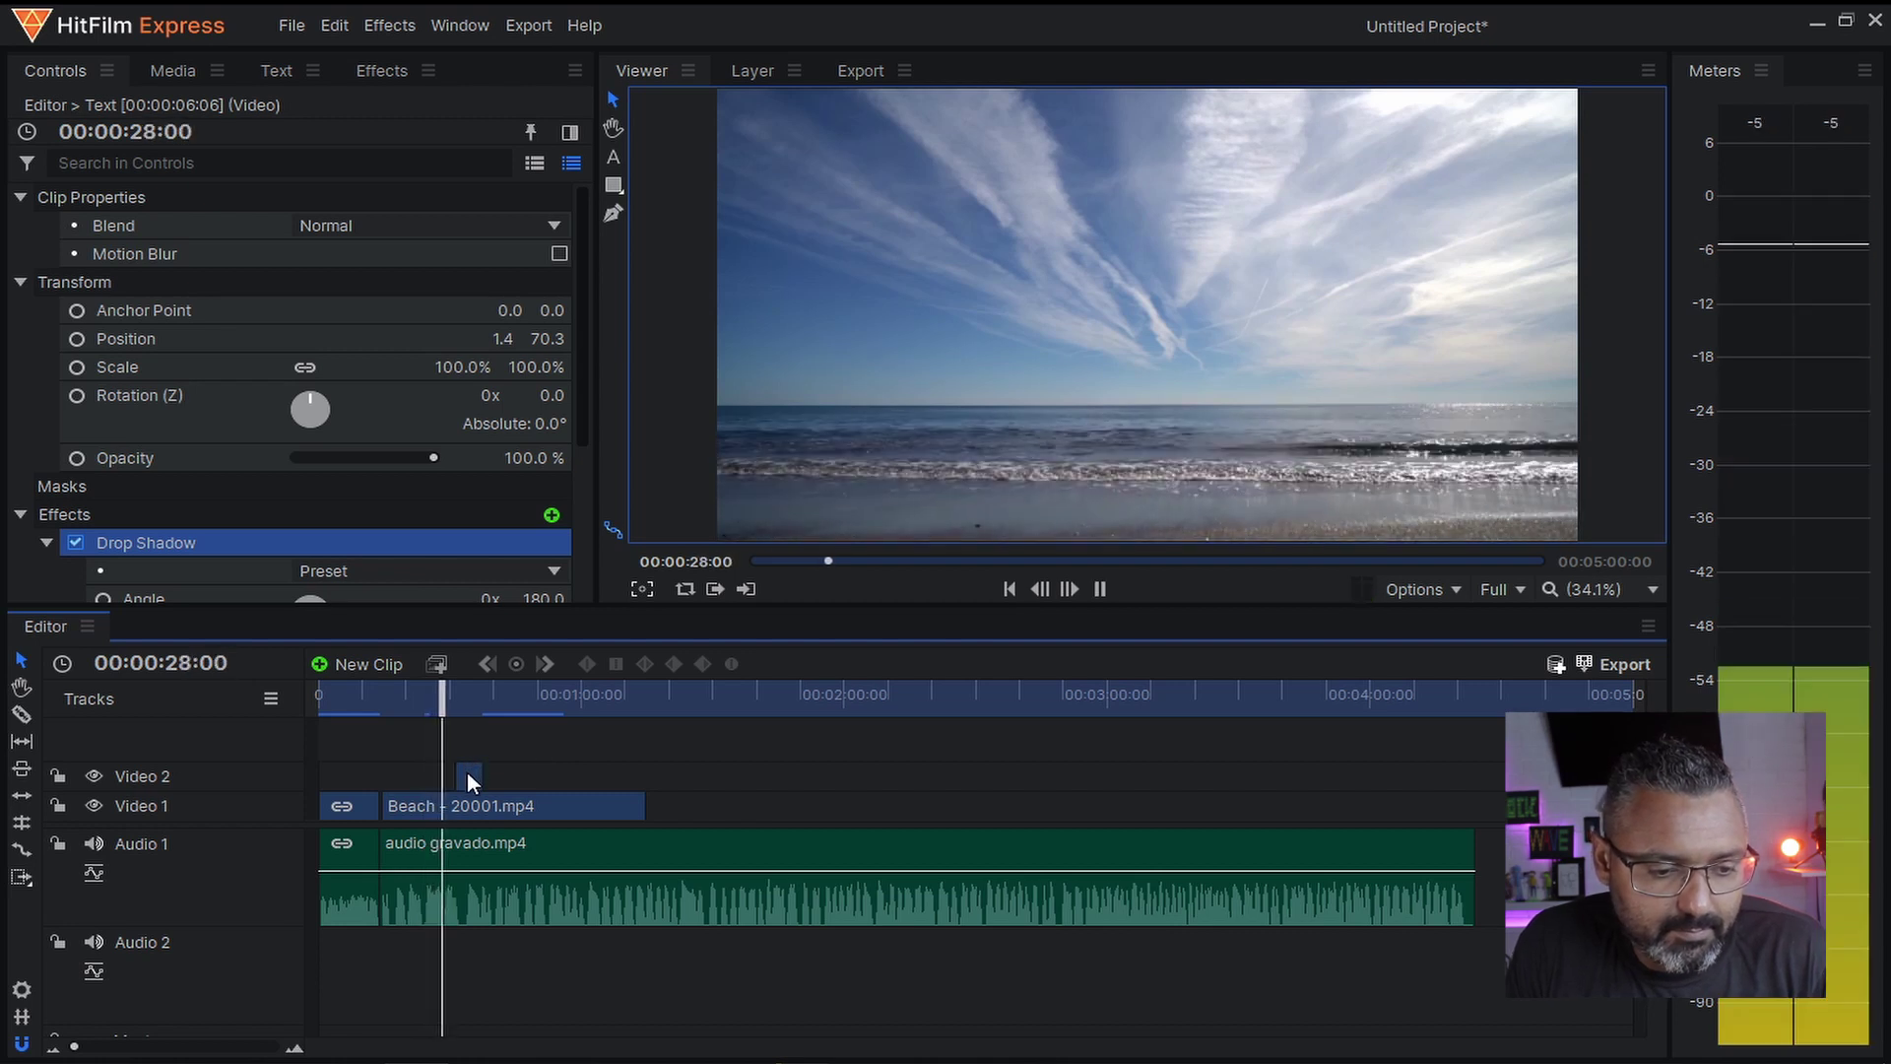
drag(467, 771, 384, 776)
click(387, 707)
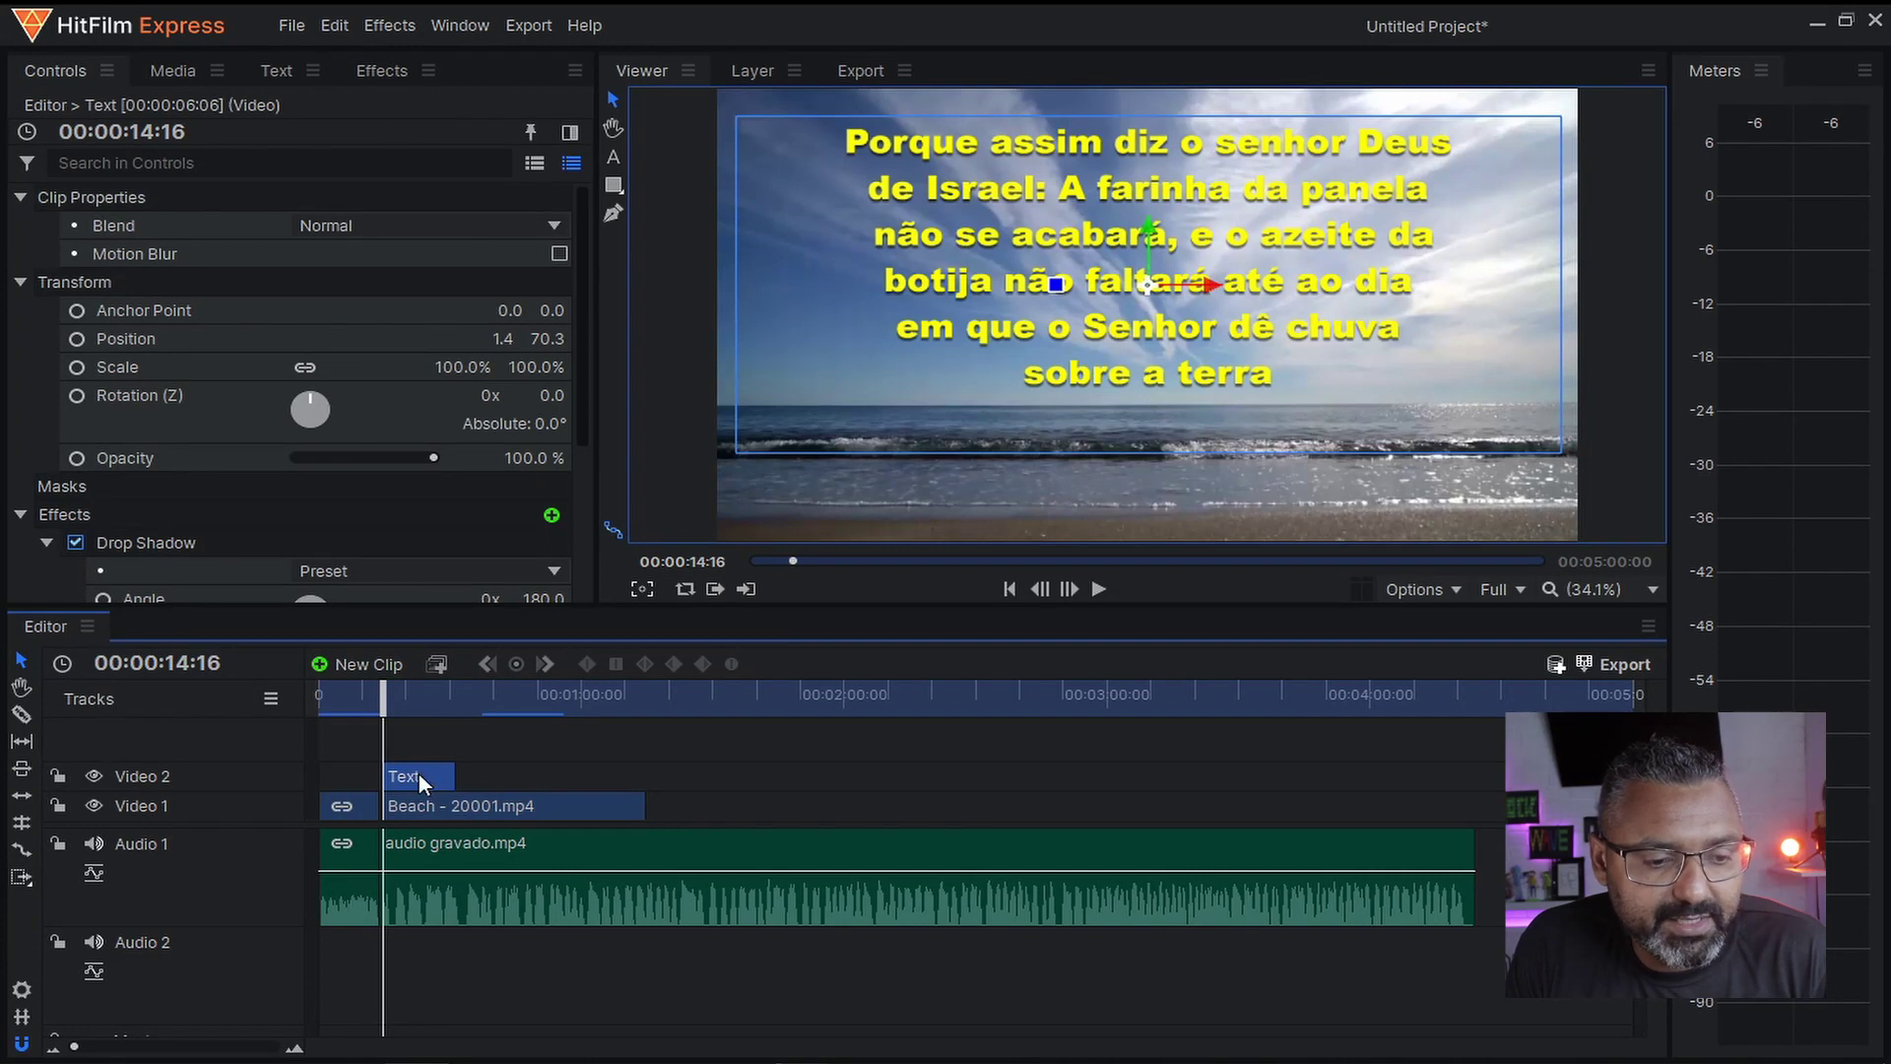
- Apply a Cross Dissolve video transition to the start of the text clip
click(382, 71)
click(84, 112)
double_click(84, 113)
key(BackSpace)
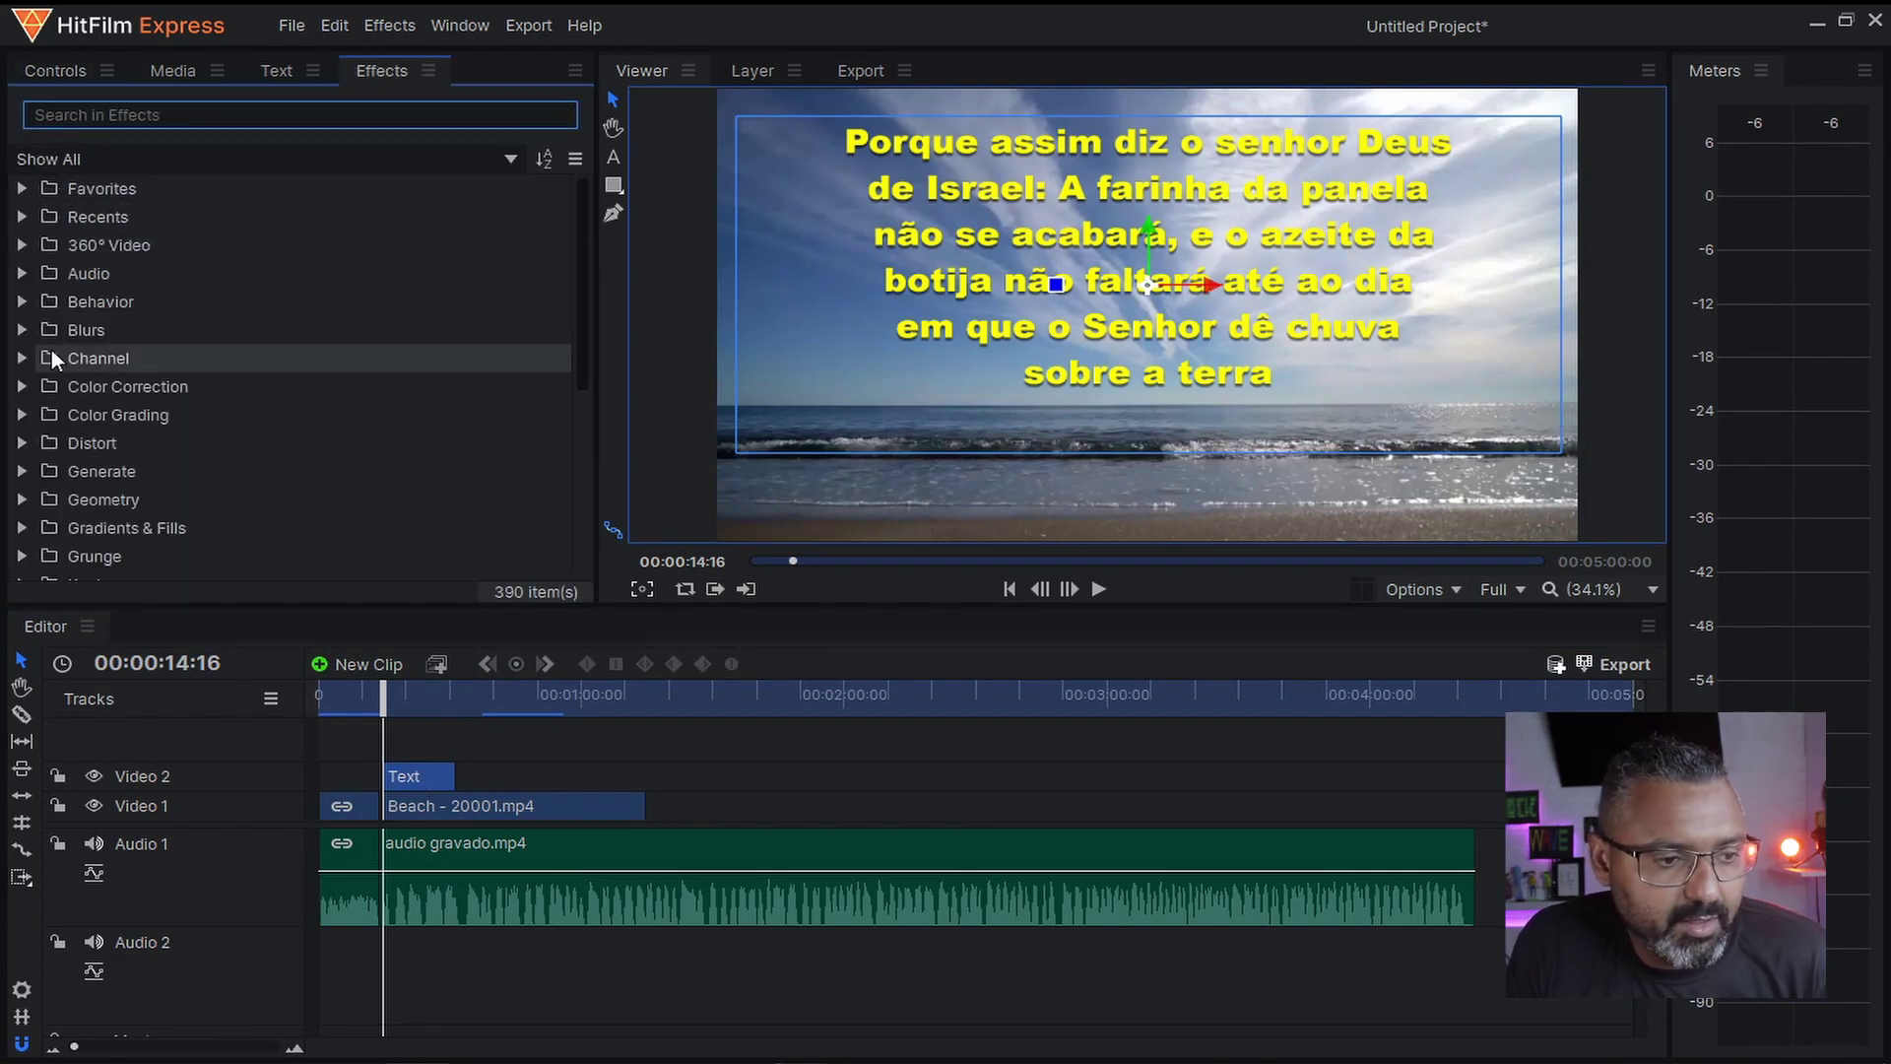
scroll(44, 415, down, 5)
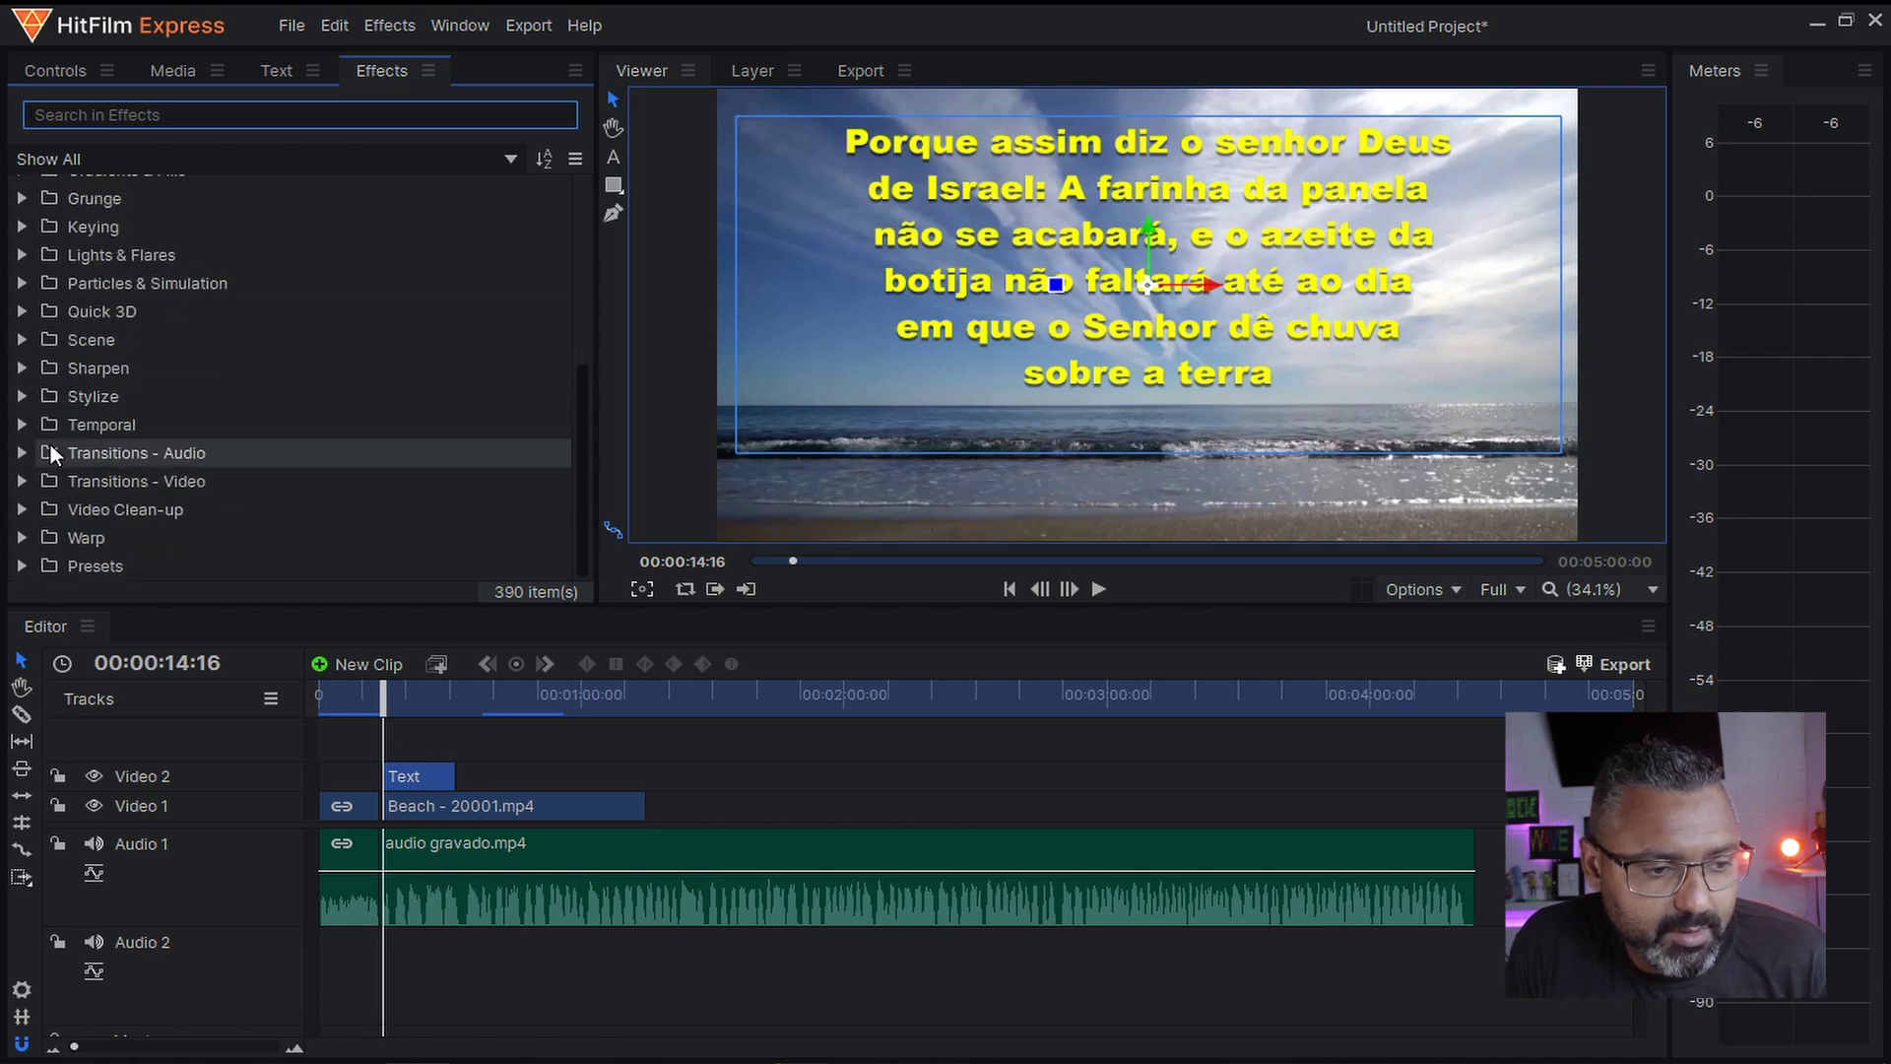
click(21, 481)
scroll(63, 337, down, 2)
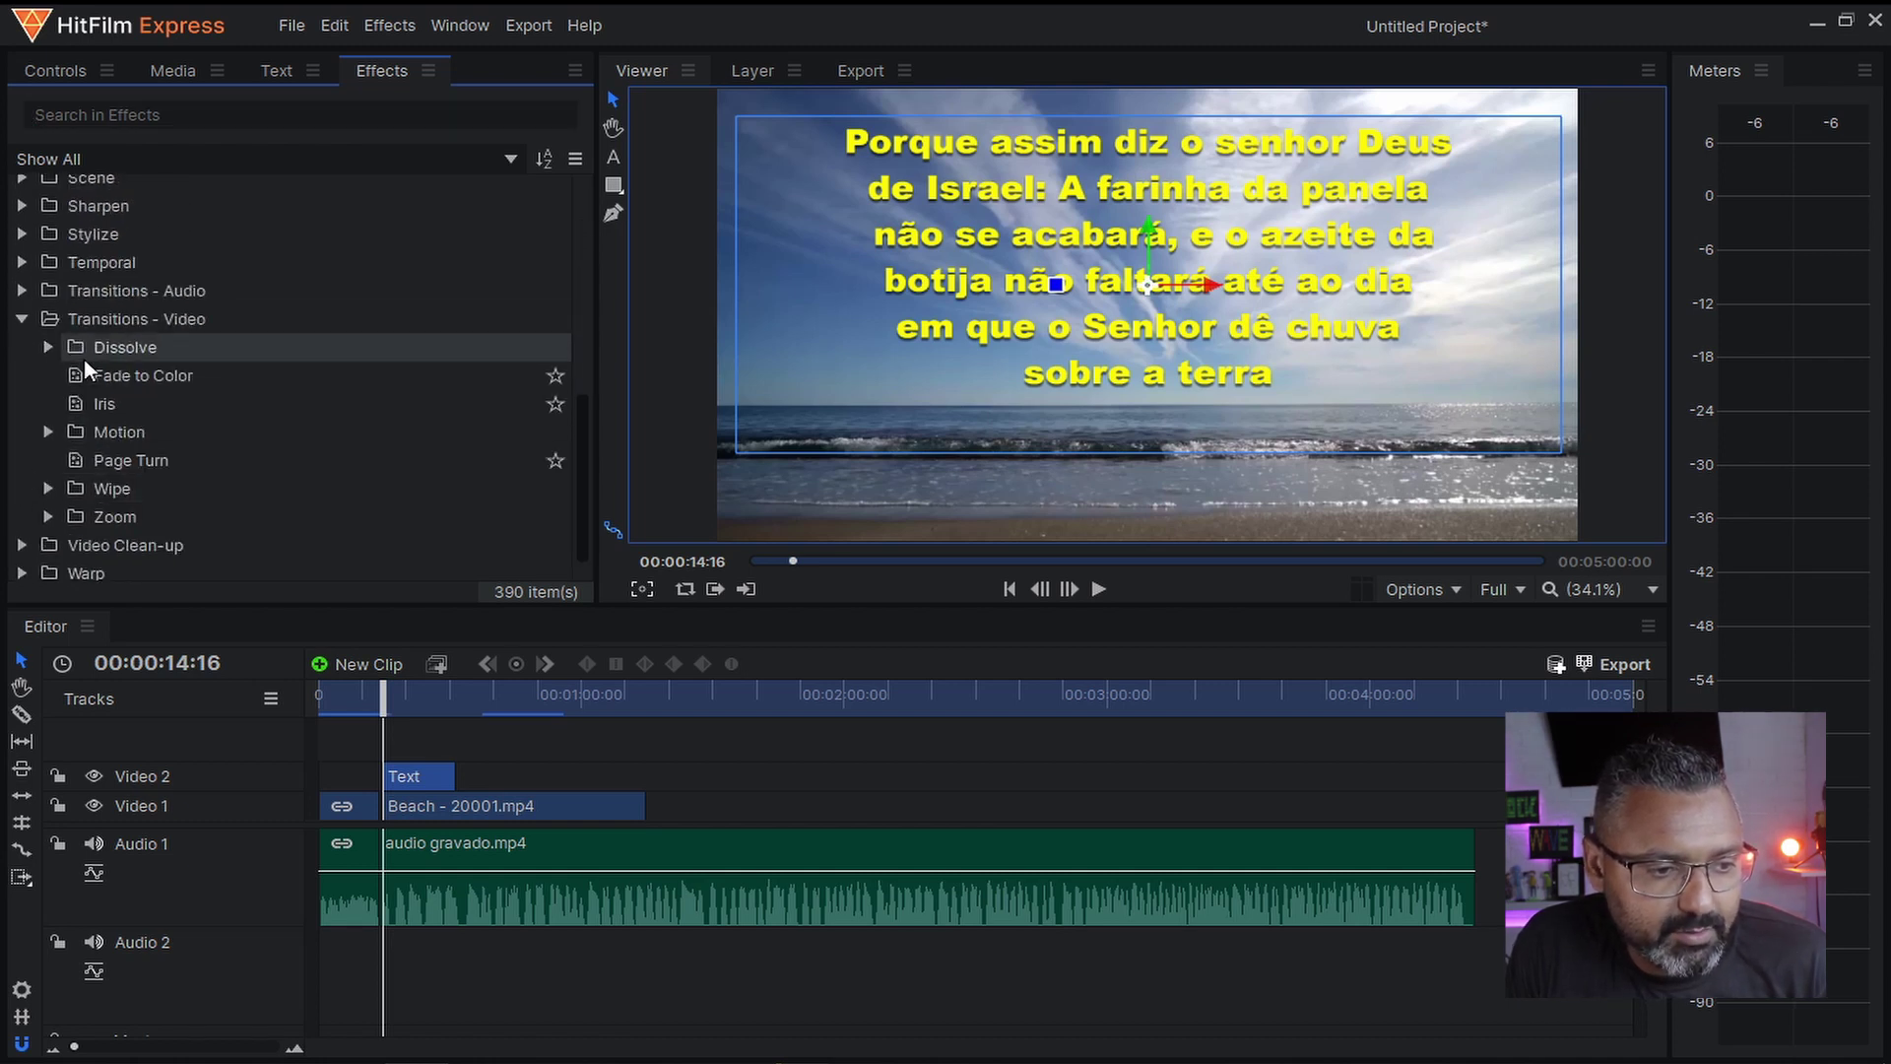
click(51, 346)
click(175, 402)
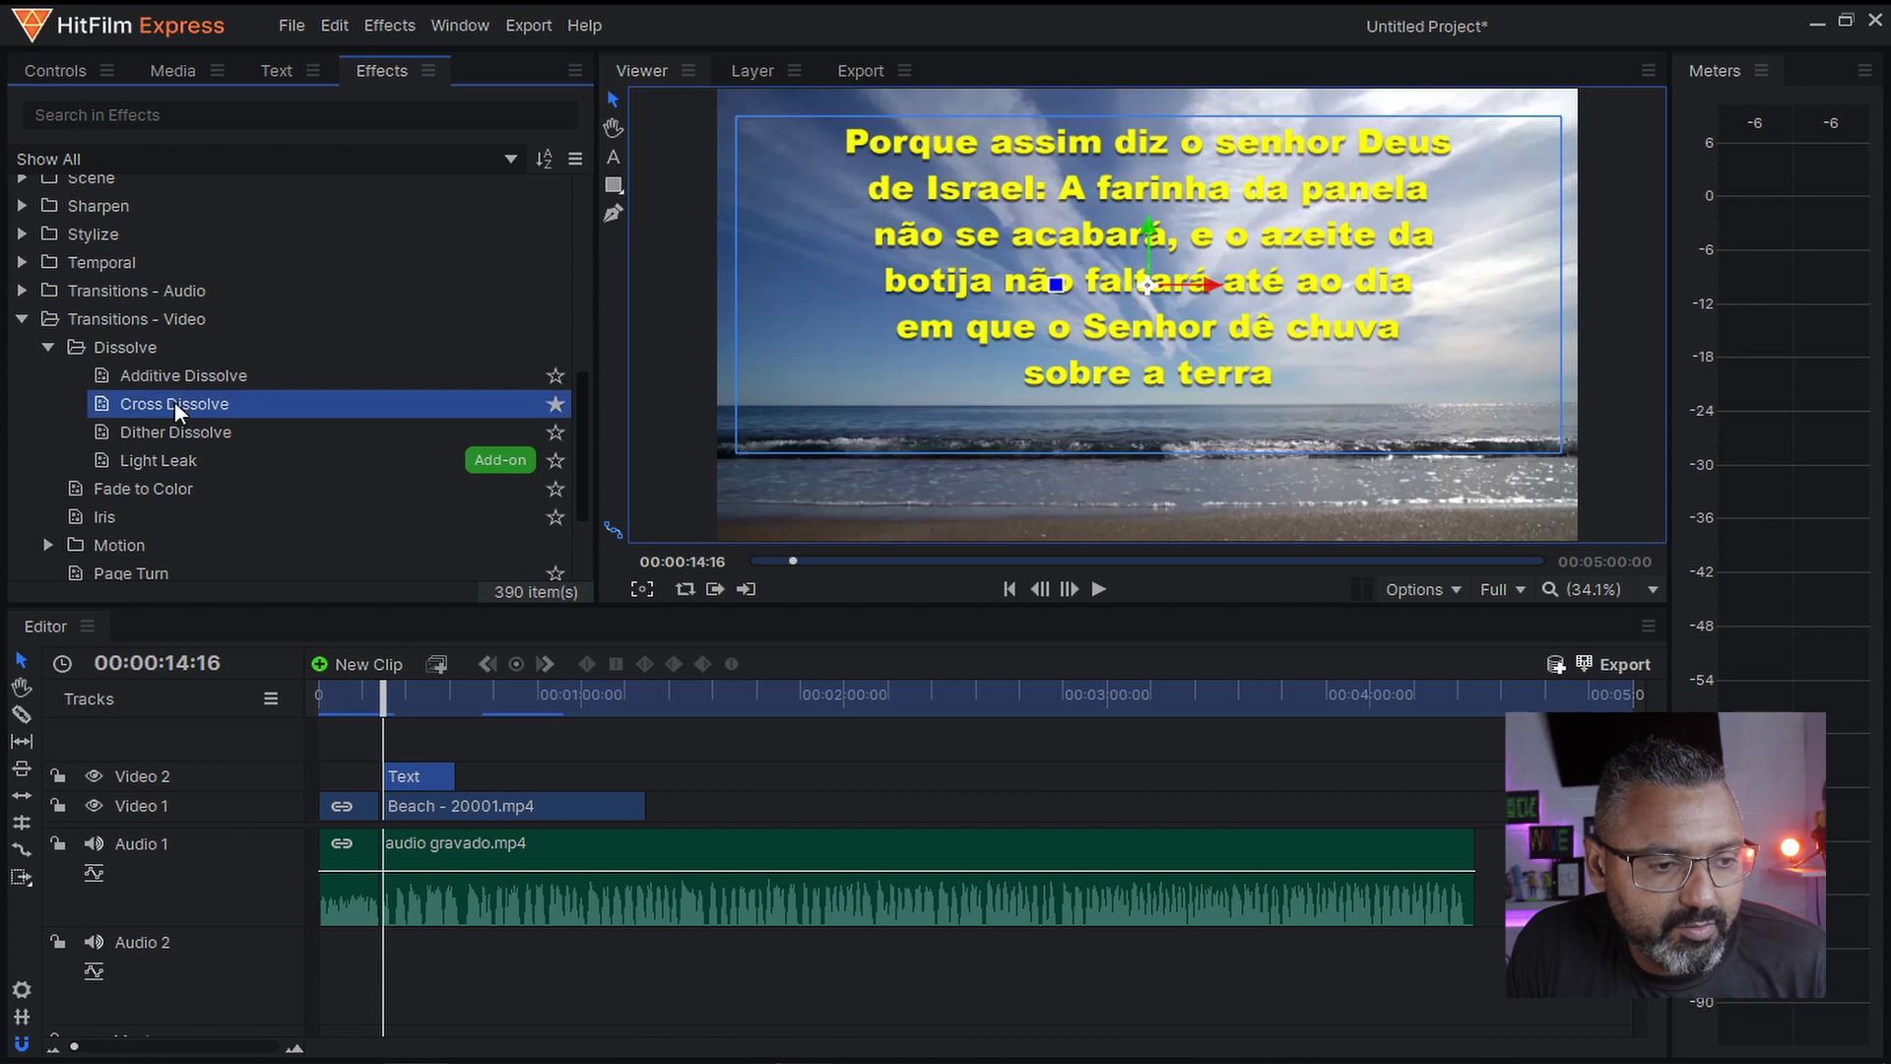
drag(174, 400, 405, 770)
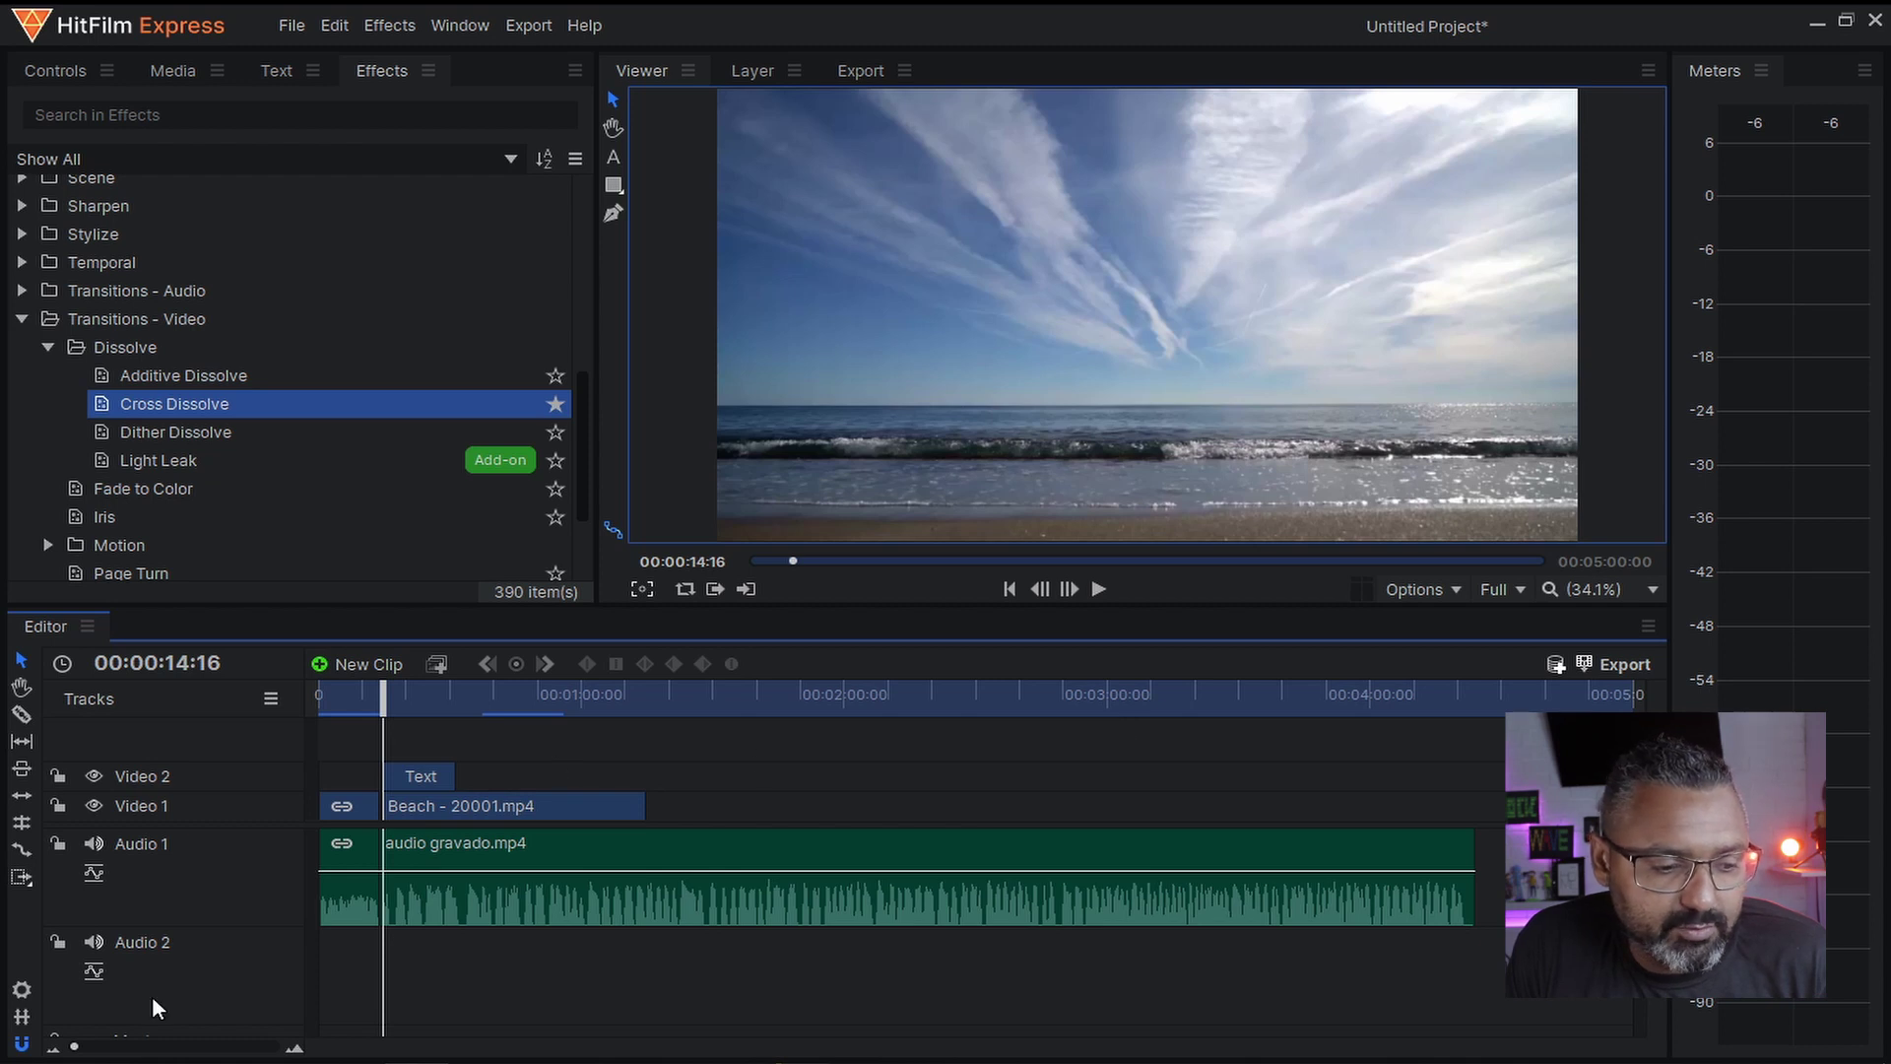
- Lengthen the Cross Dissolve at the start of the text clip to about 3 seconds and play the fade-in
drag(79, 1052, 160, 1046)
drag(488, 776, 513, 776)
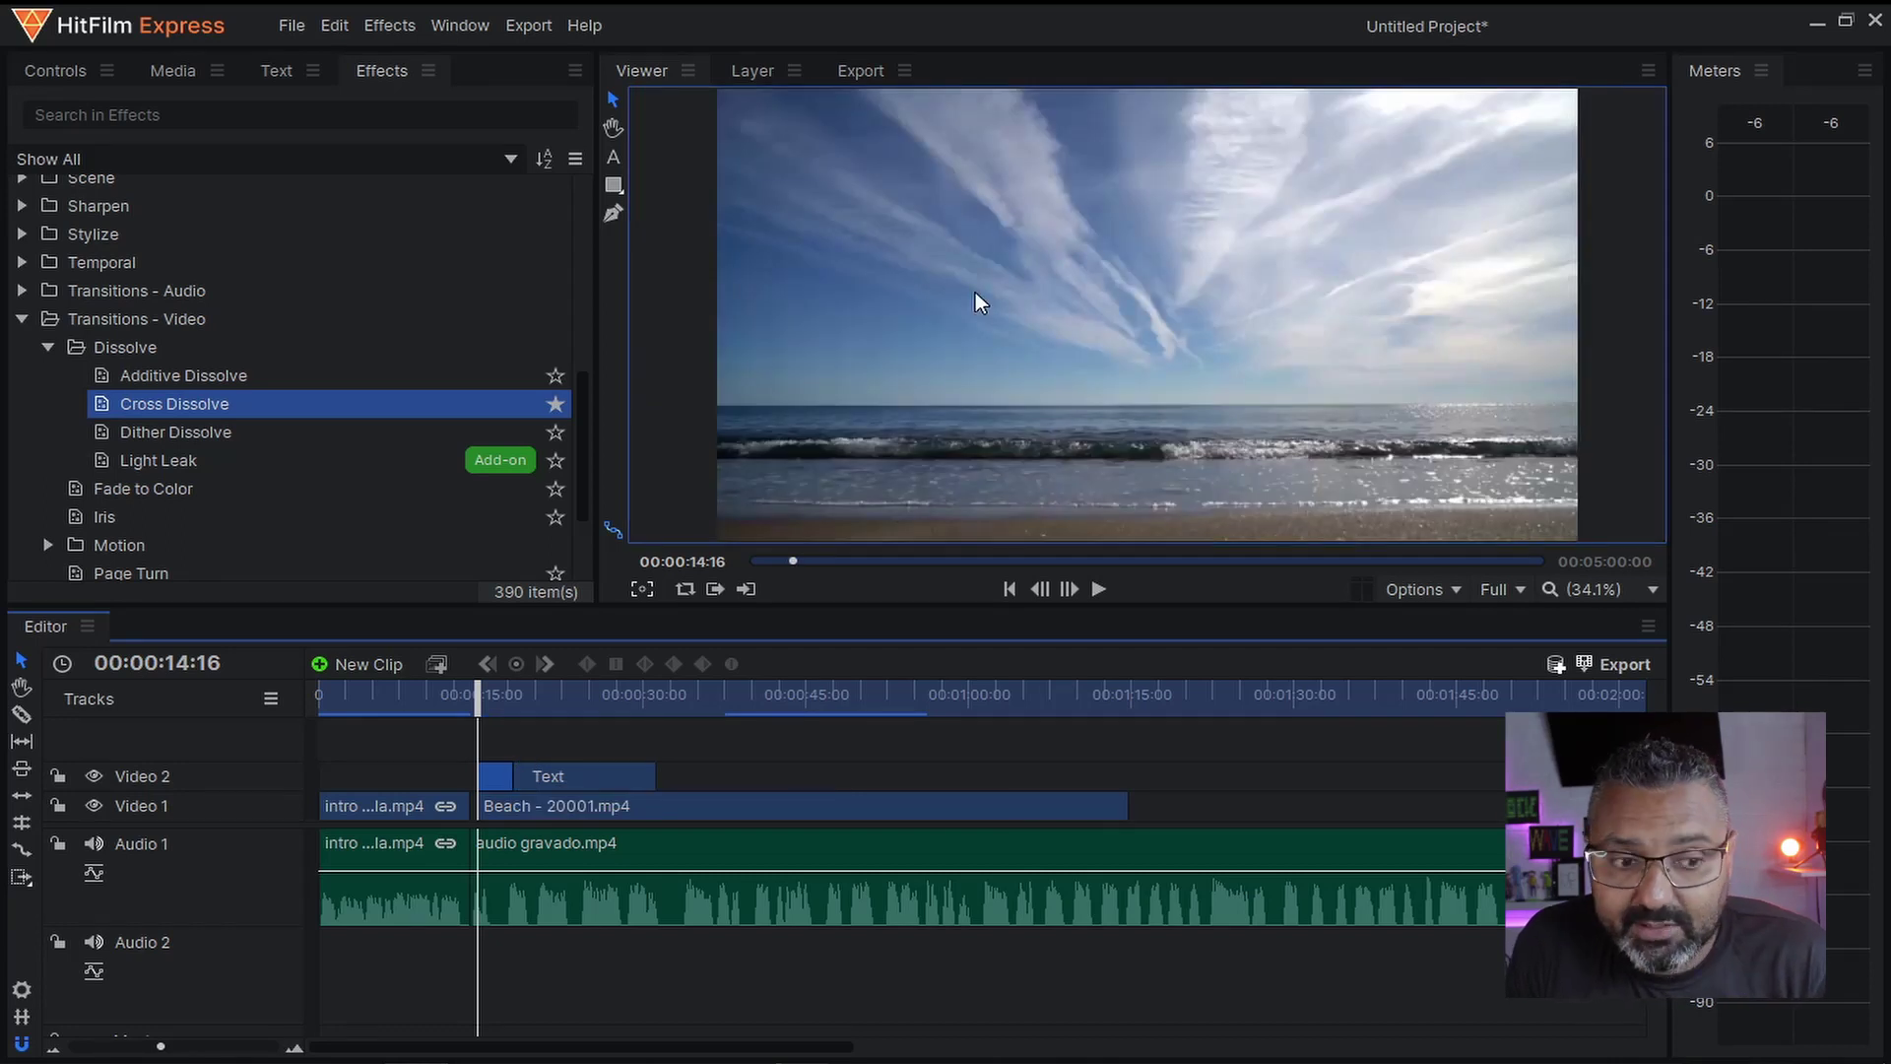
key(space)
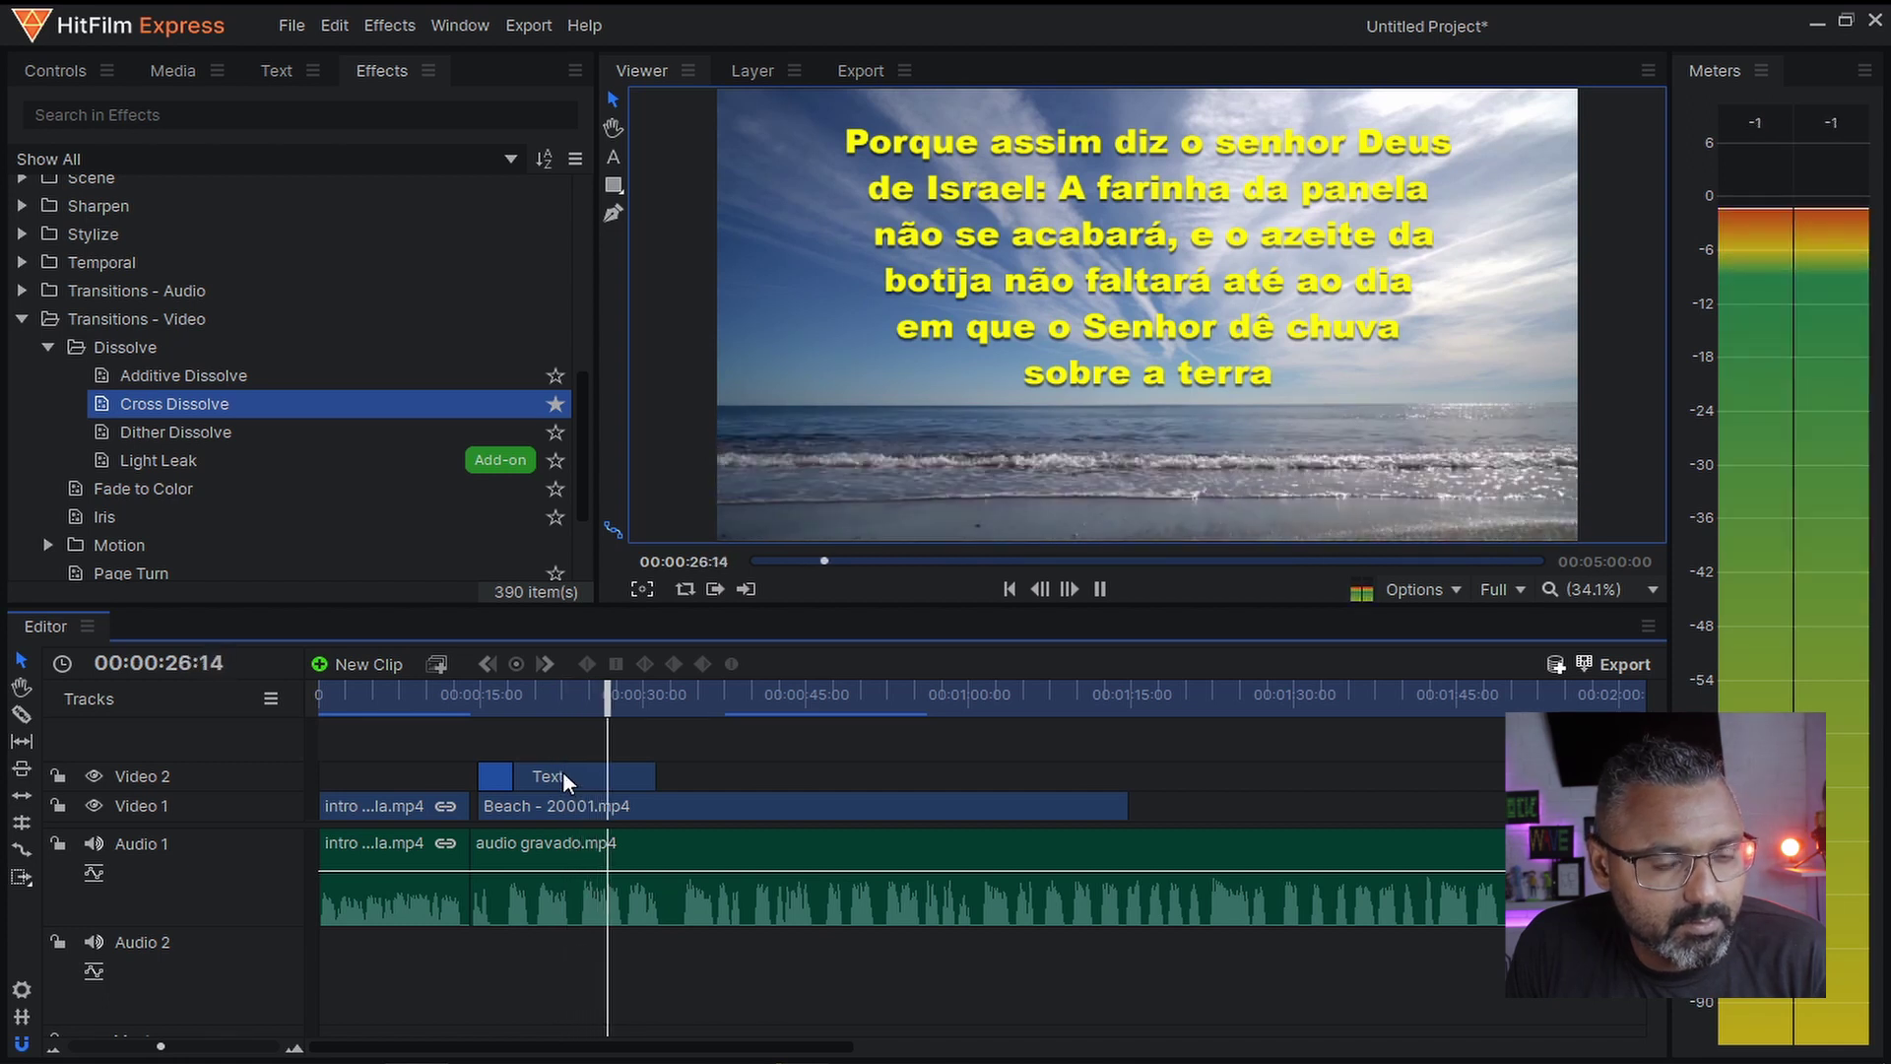
- Move the text clip with its transition to start at about 00:00:25 and play it from 00:00:26:05
drag(563, 770, 674, 775)
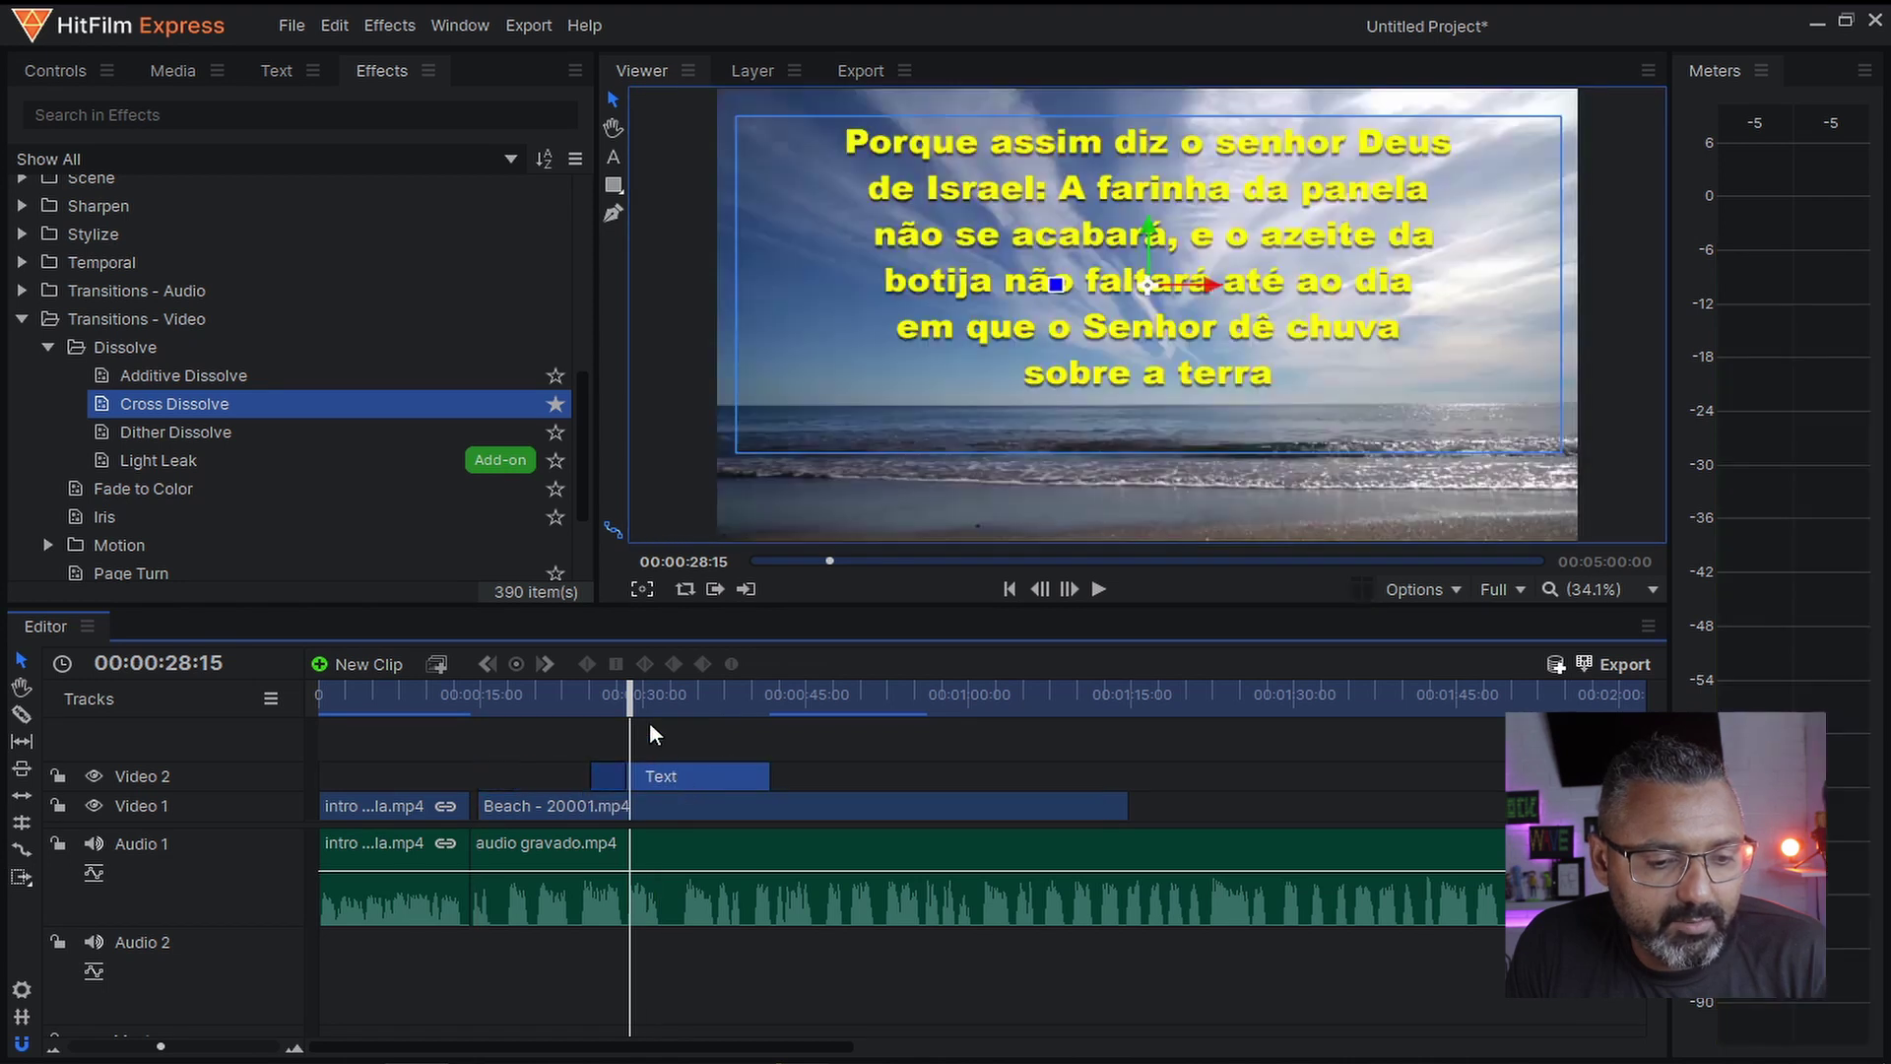
drag(628, 697, 604, 696)
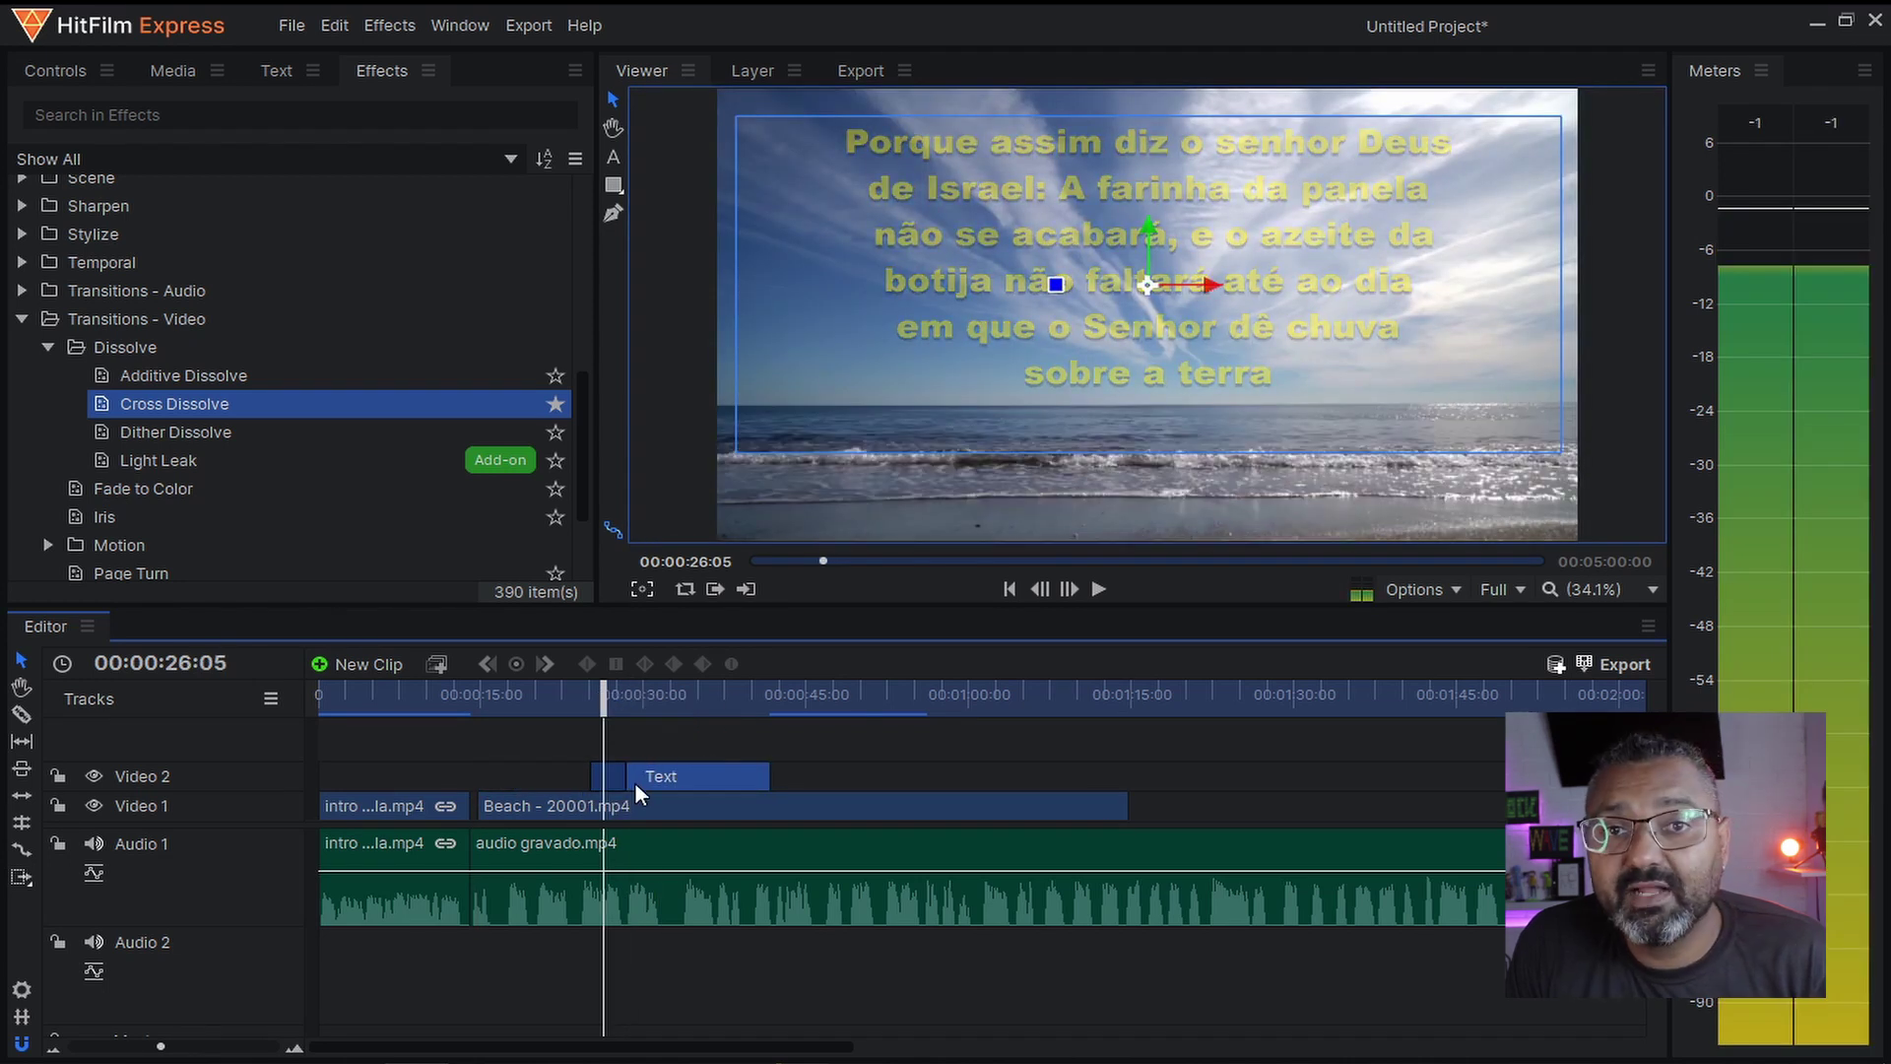
key(space)
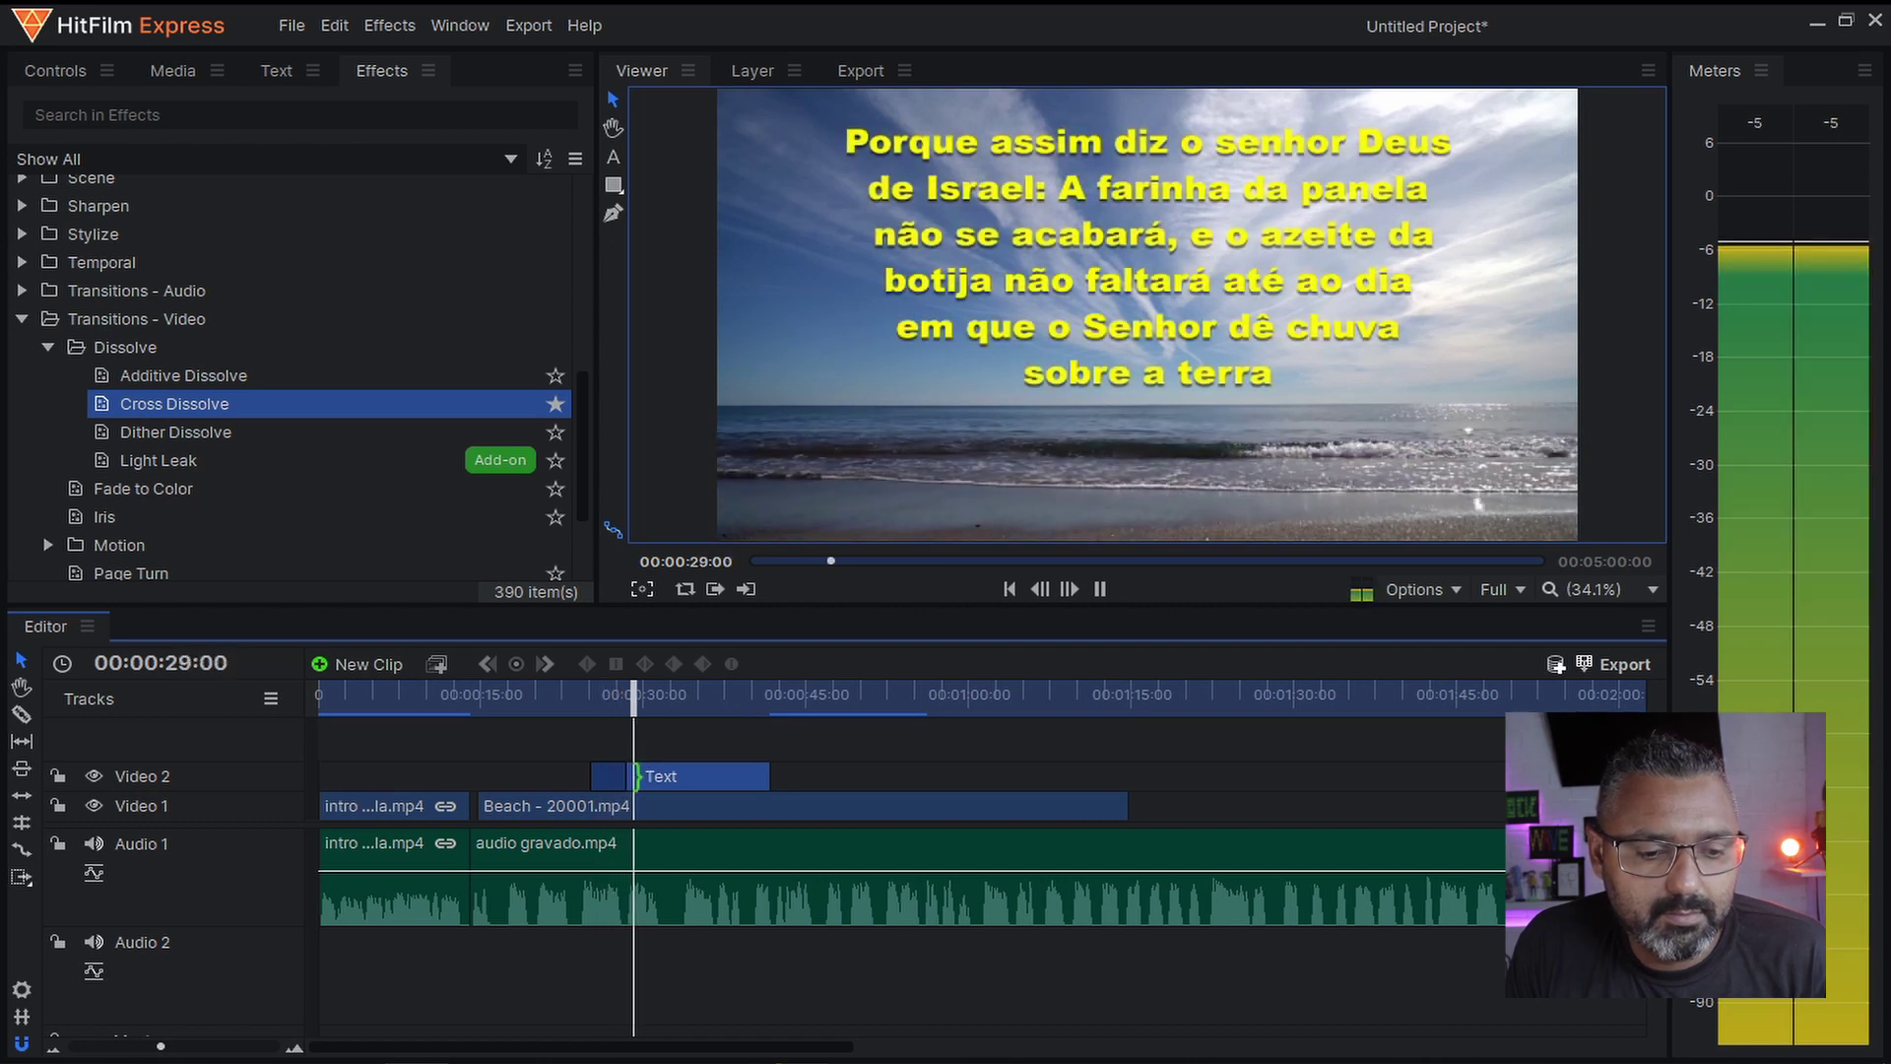
- Lengthen the text clip's Cross Dissolve to about 5.5 seconds and scrub through the slower fade-in
drag(637, 776, 660, 777)
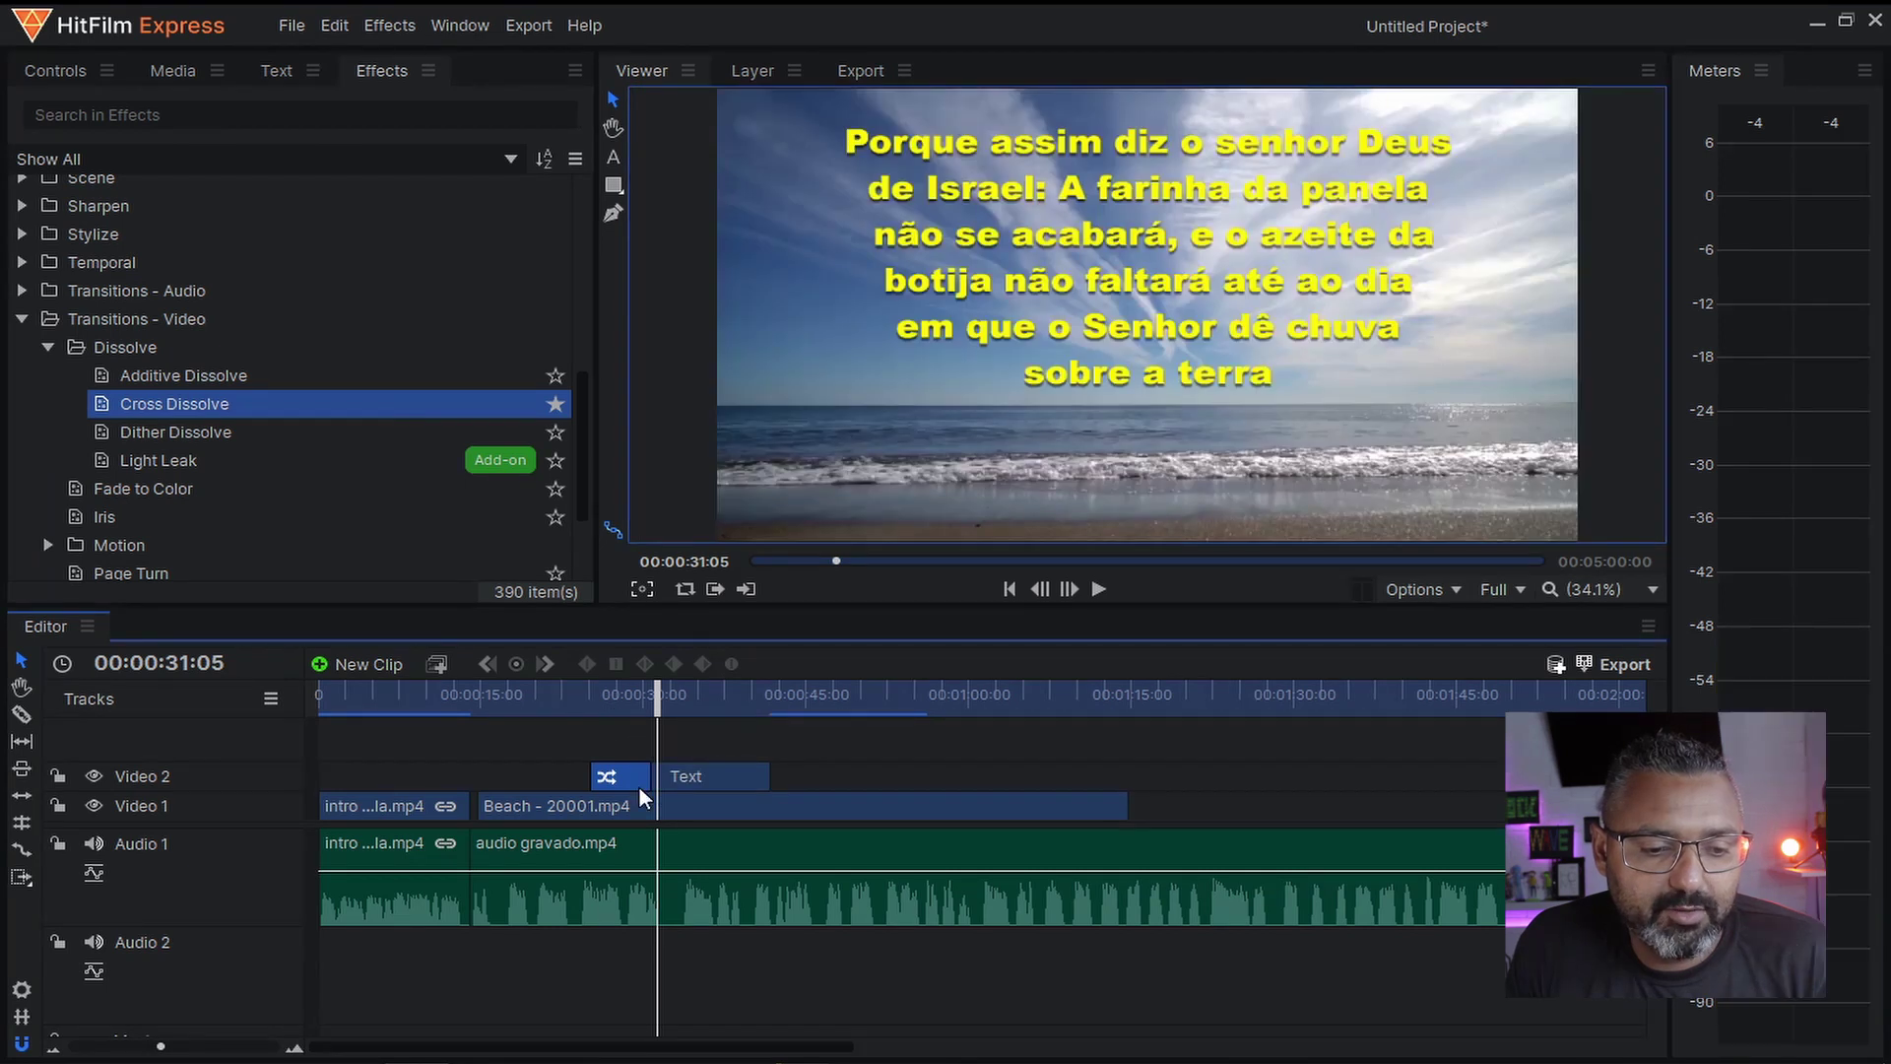
click(626, 694)
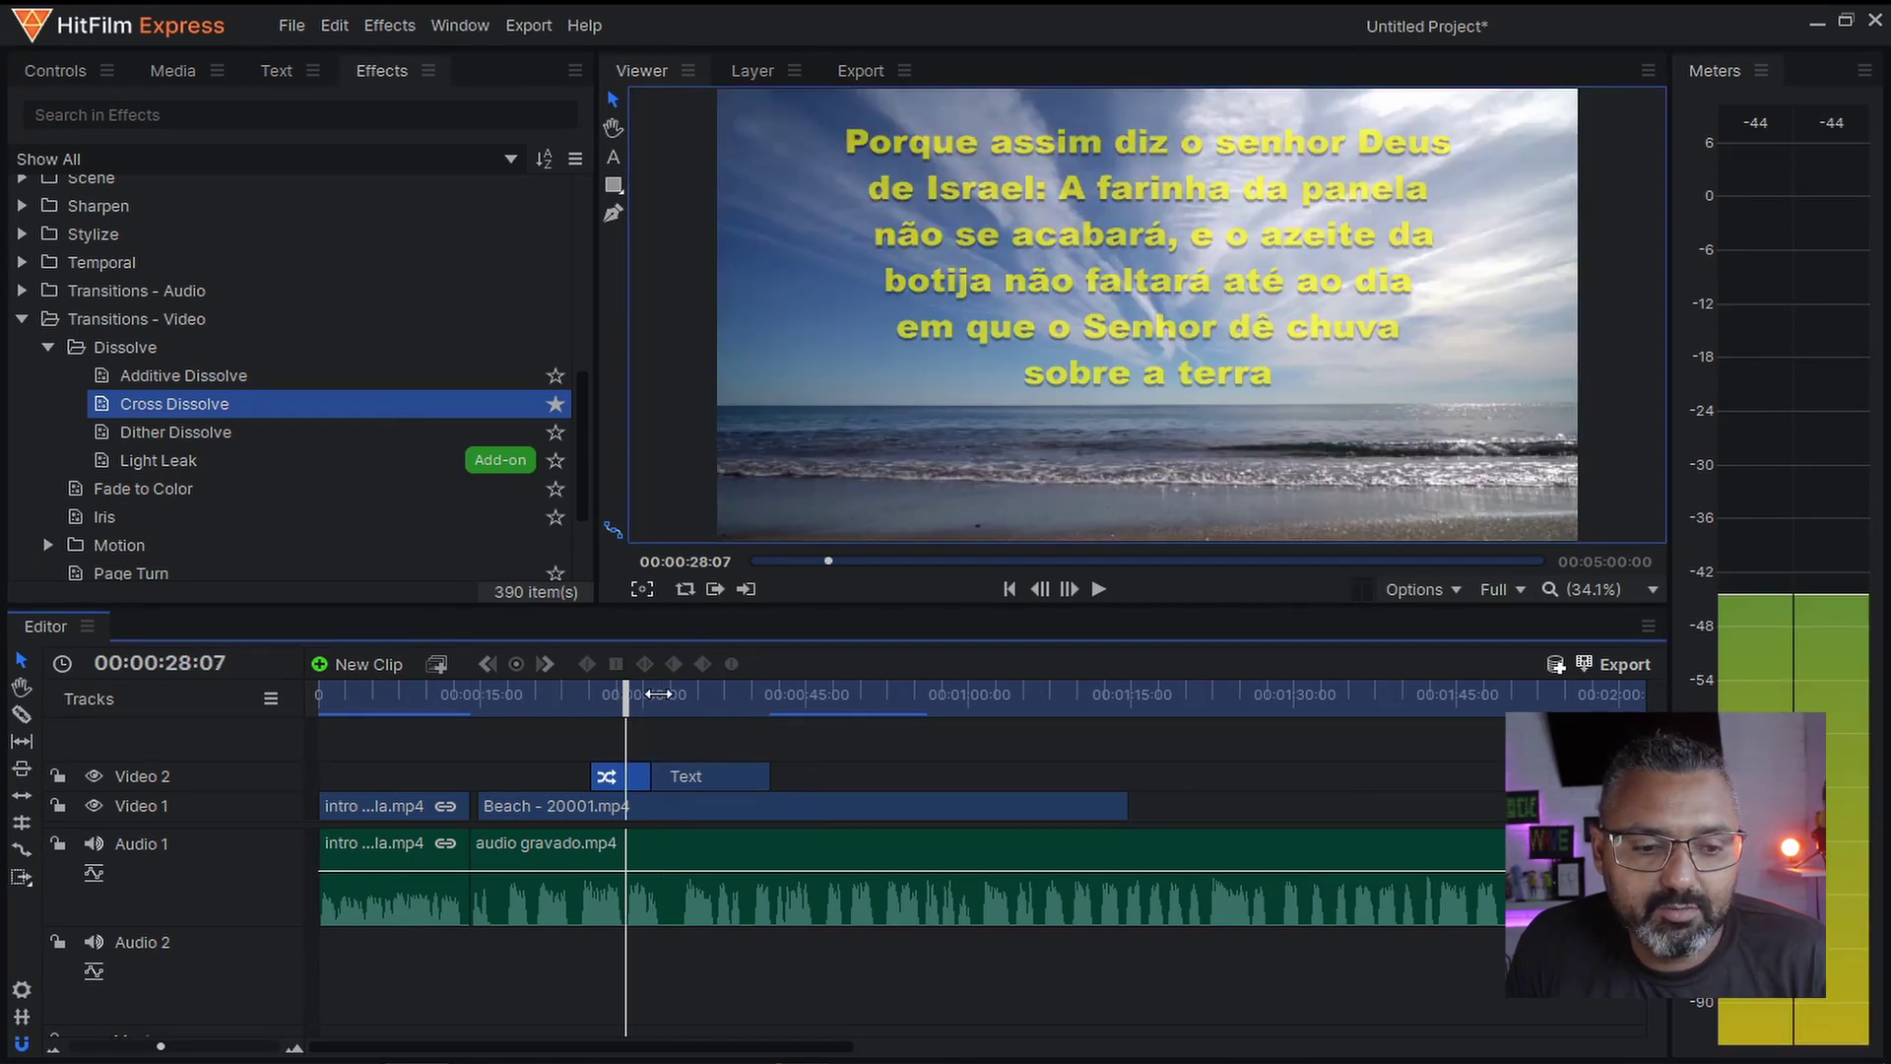
drag(624, 702, 671, 695)
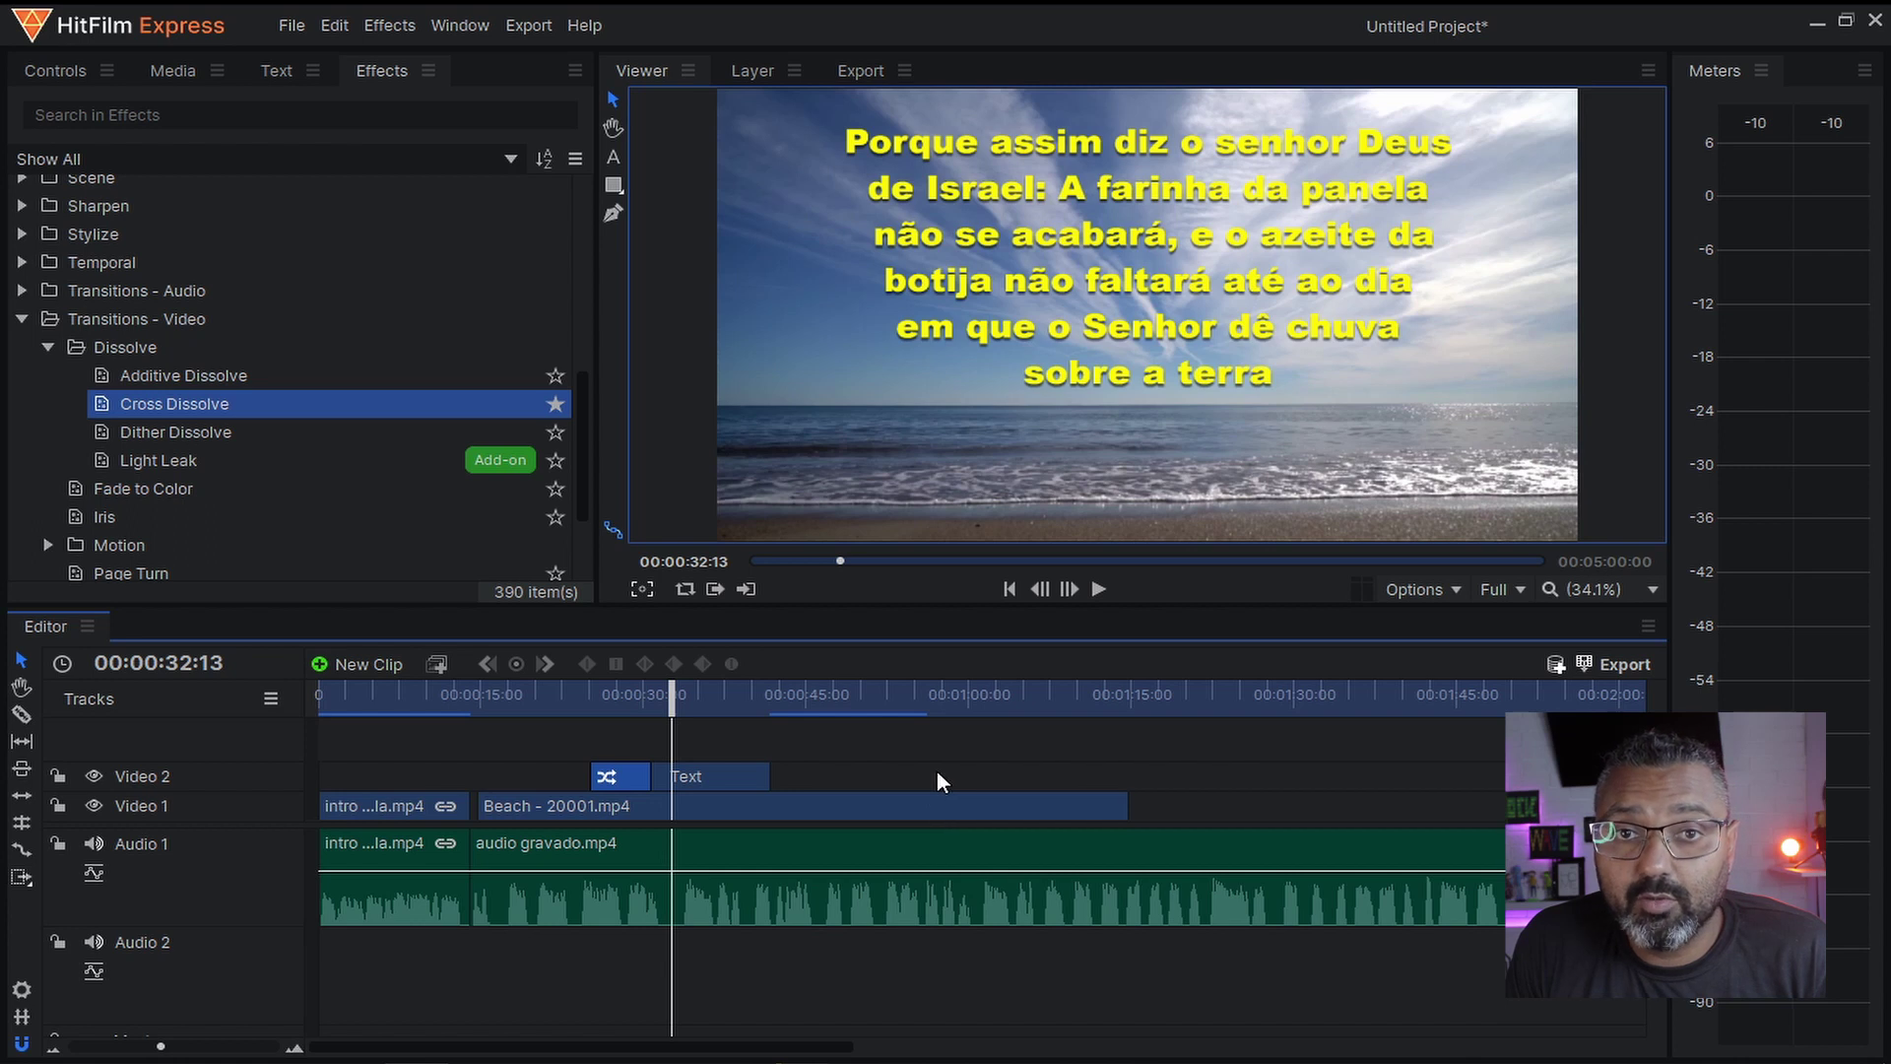
scroll(932, 773, down, 3)
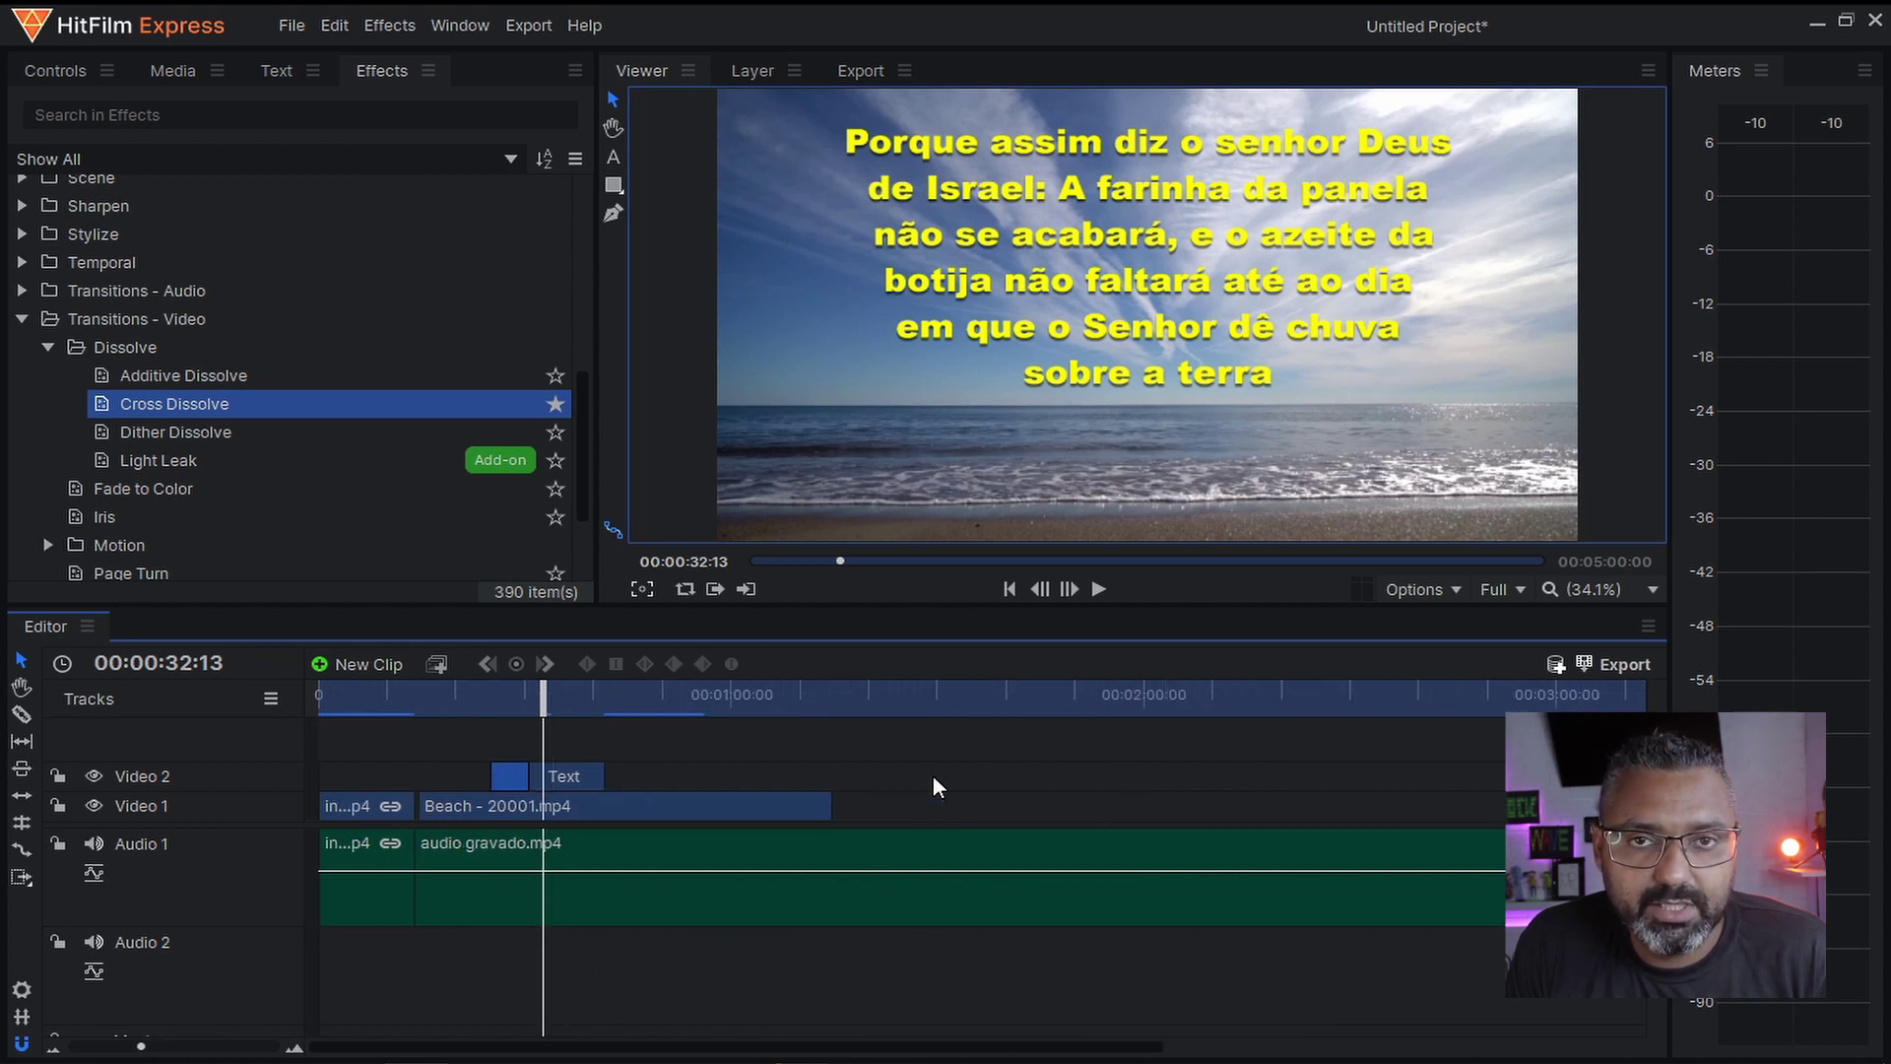
scroll(932, 774, up, 3)
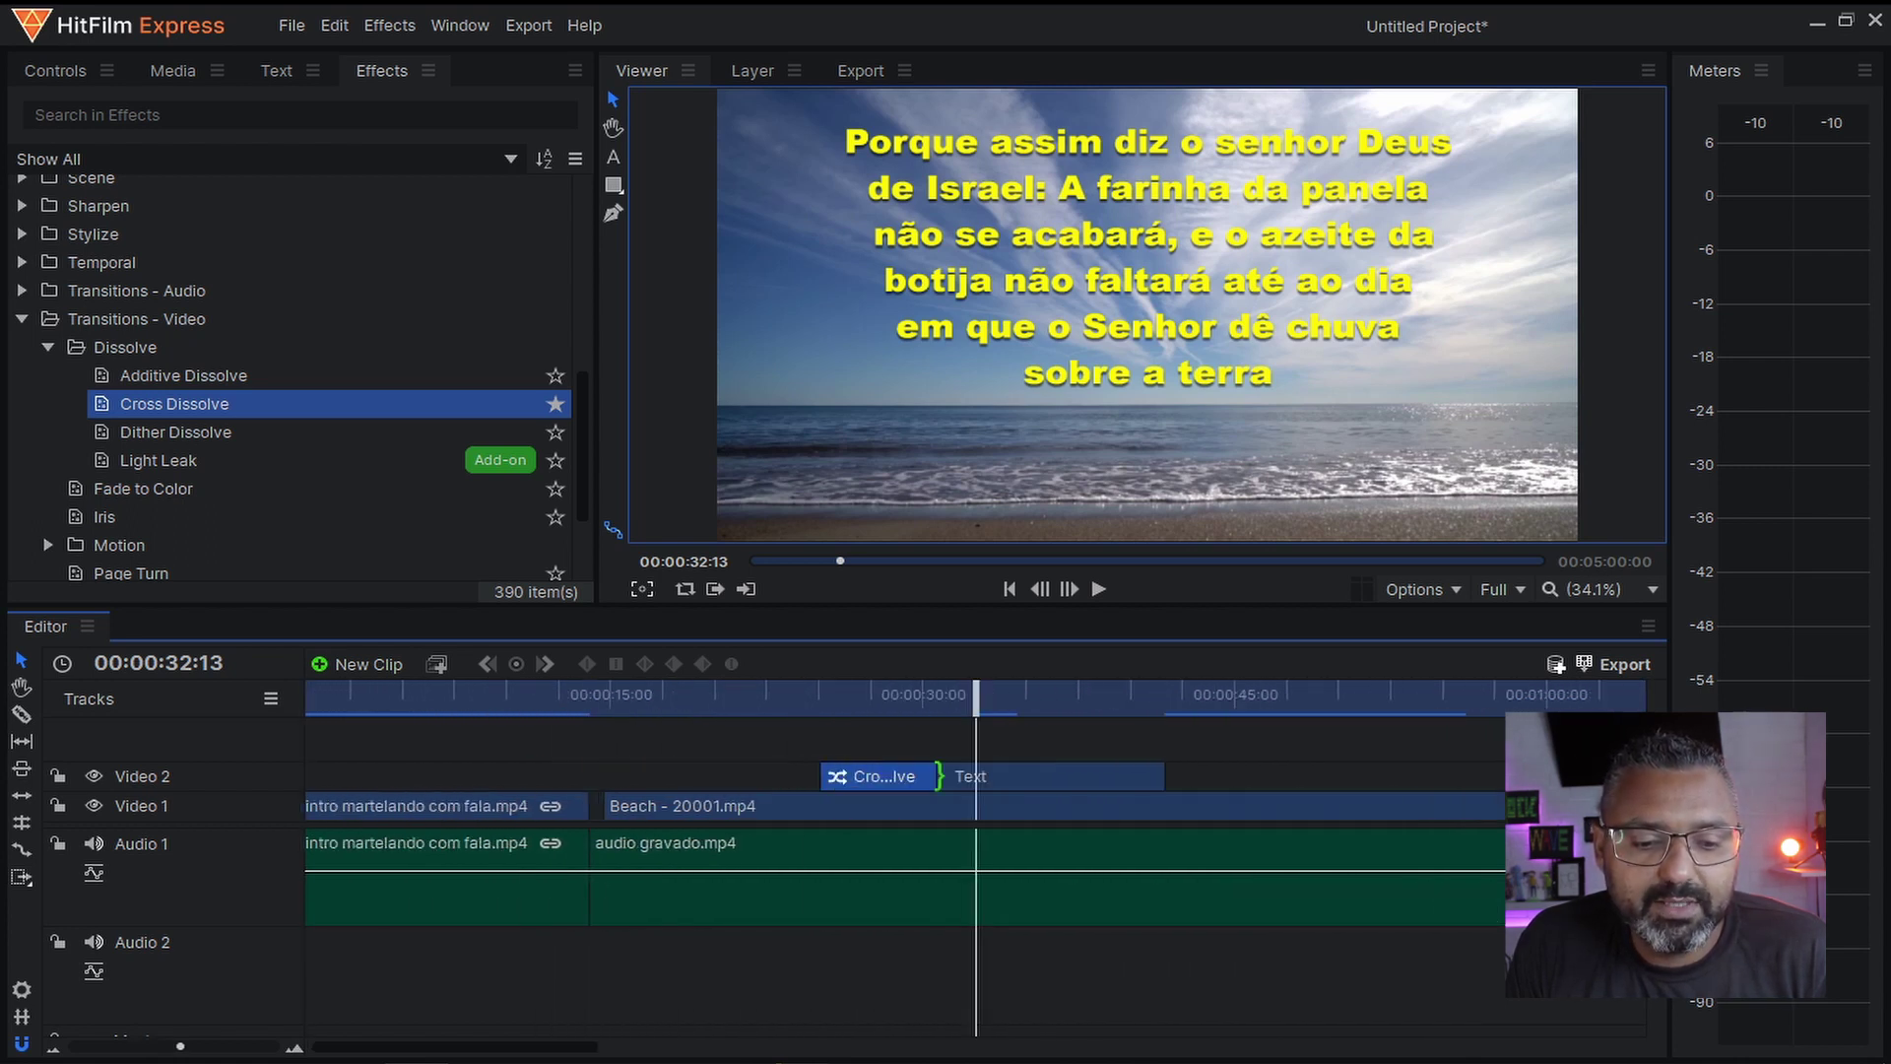
scroll(932, 774, down, 2)
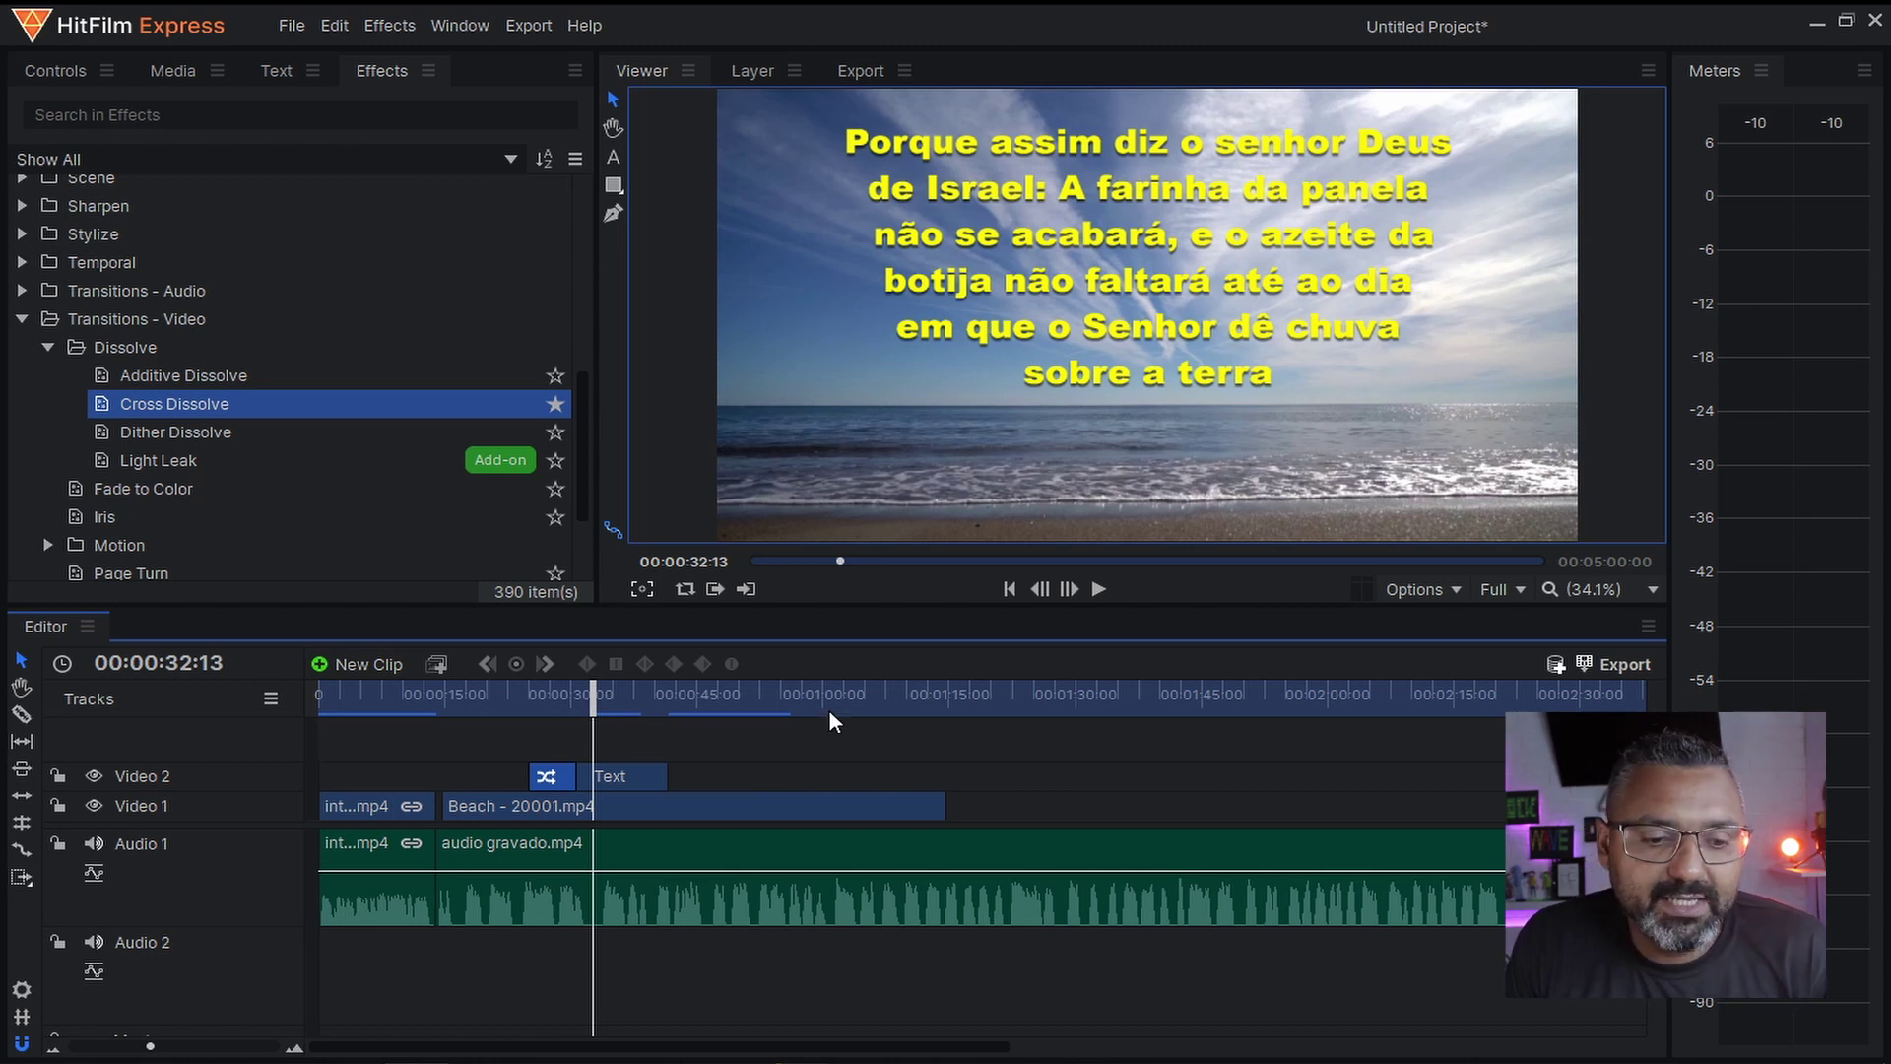
click(860, 694)
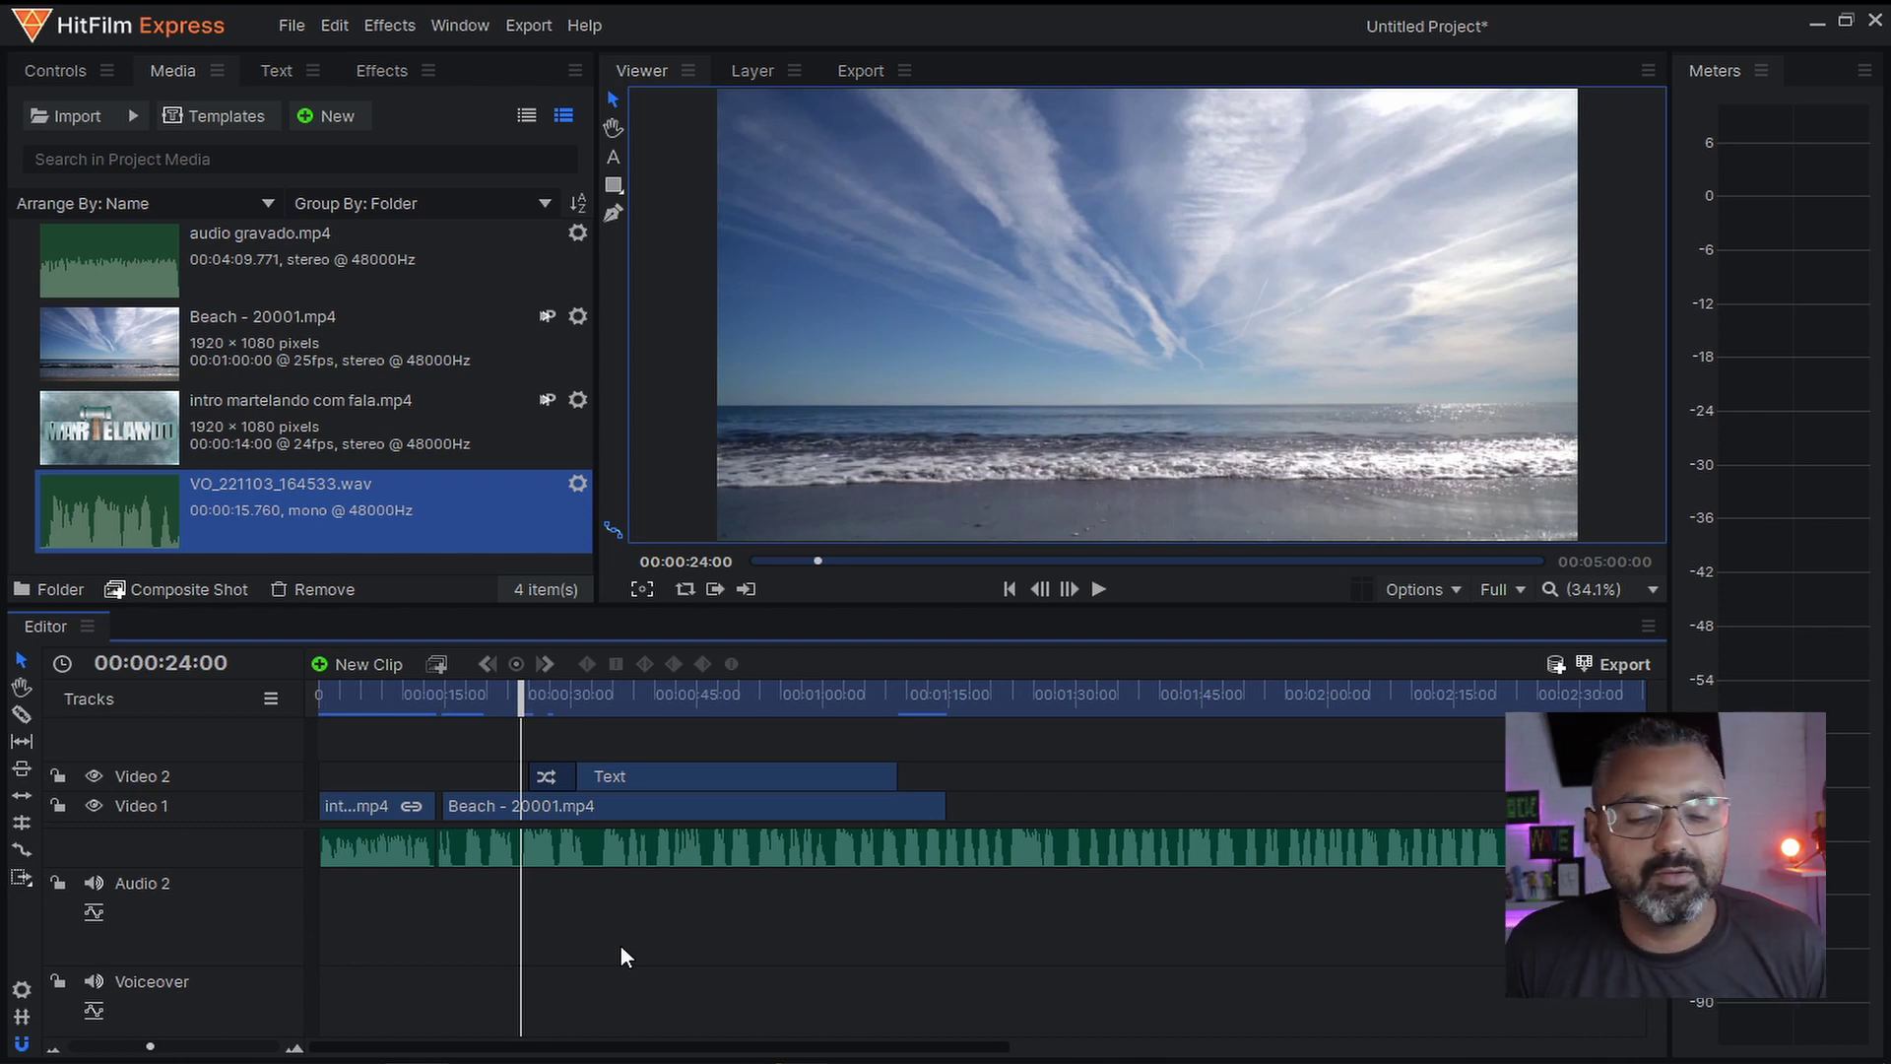
- Place the playhead at 00:00:30:10, over the verse text, and show the project media
click(591, 693)
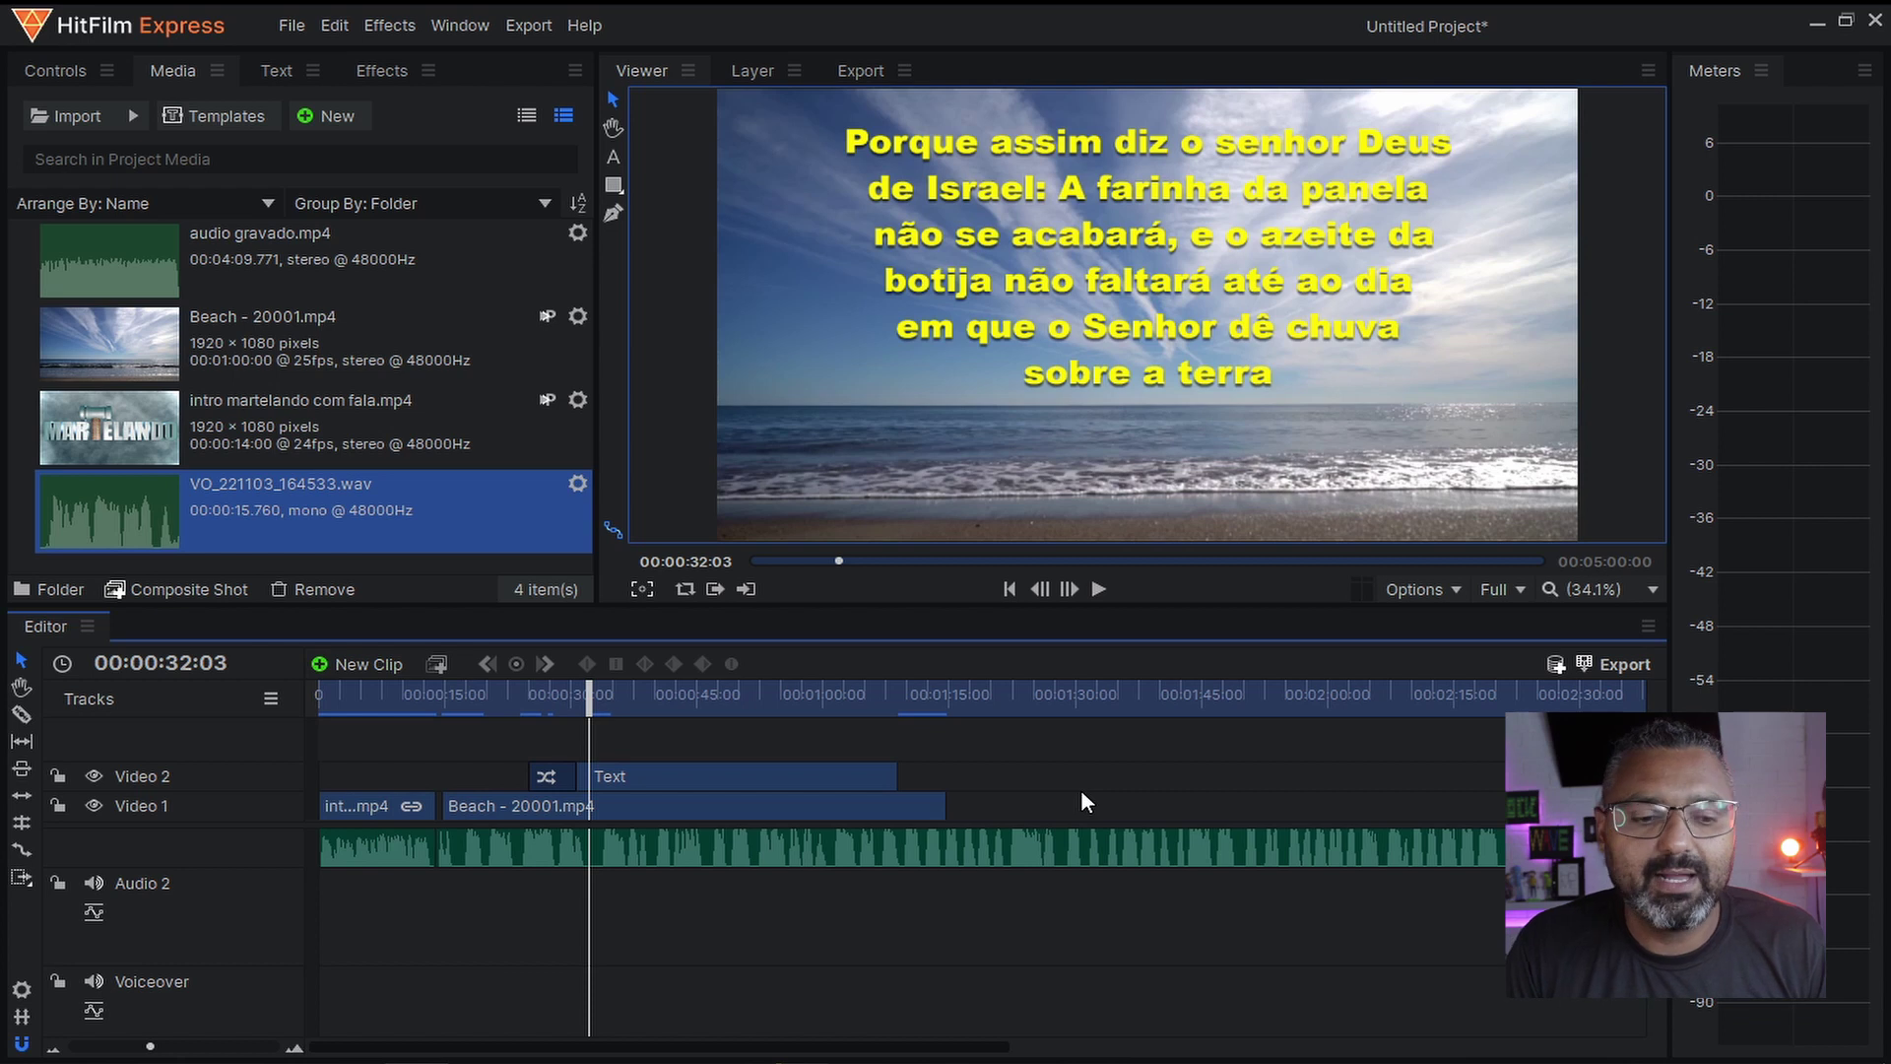
click(576, 693)
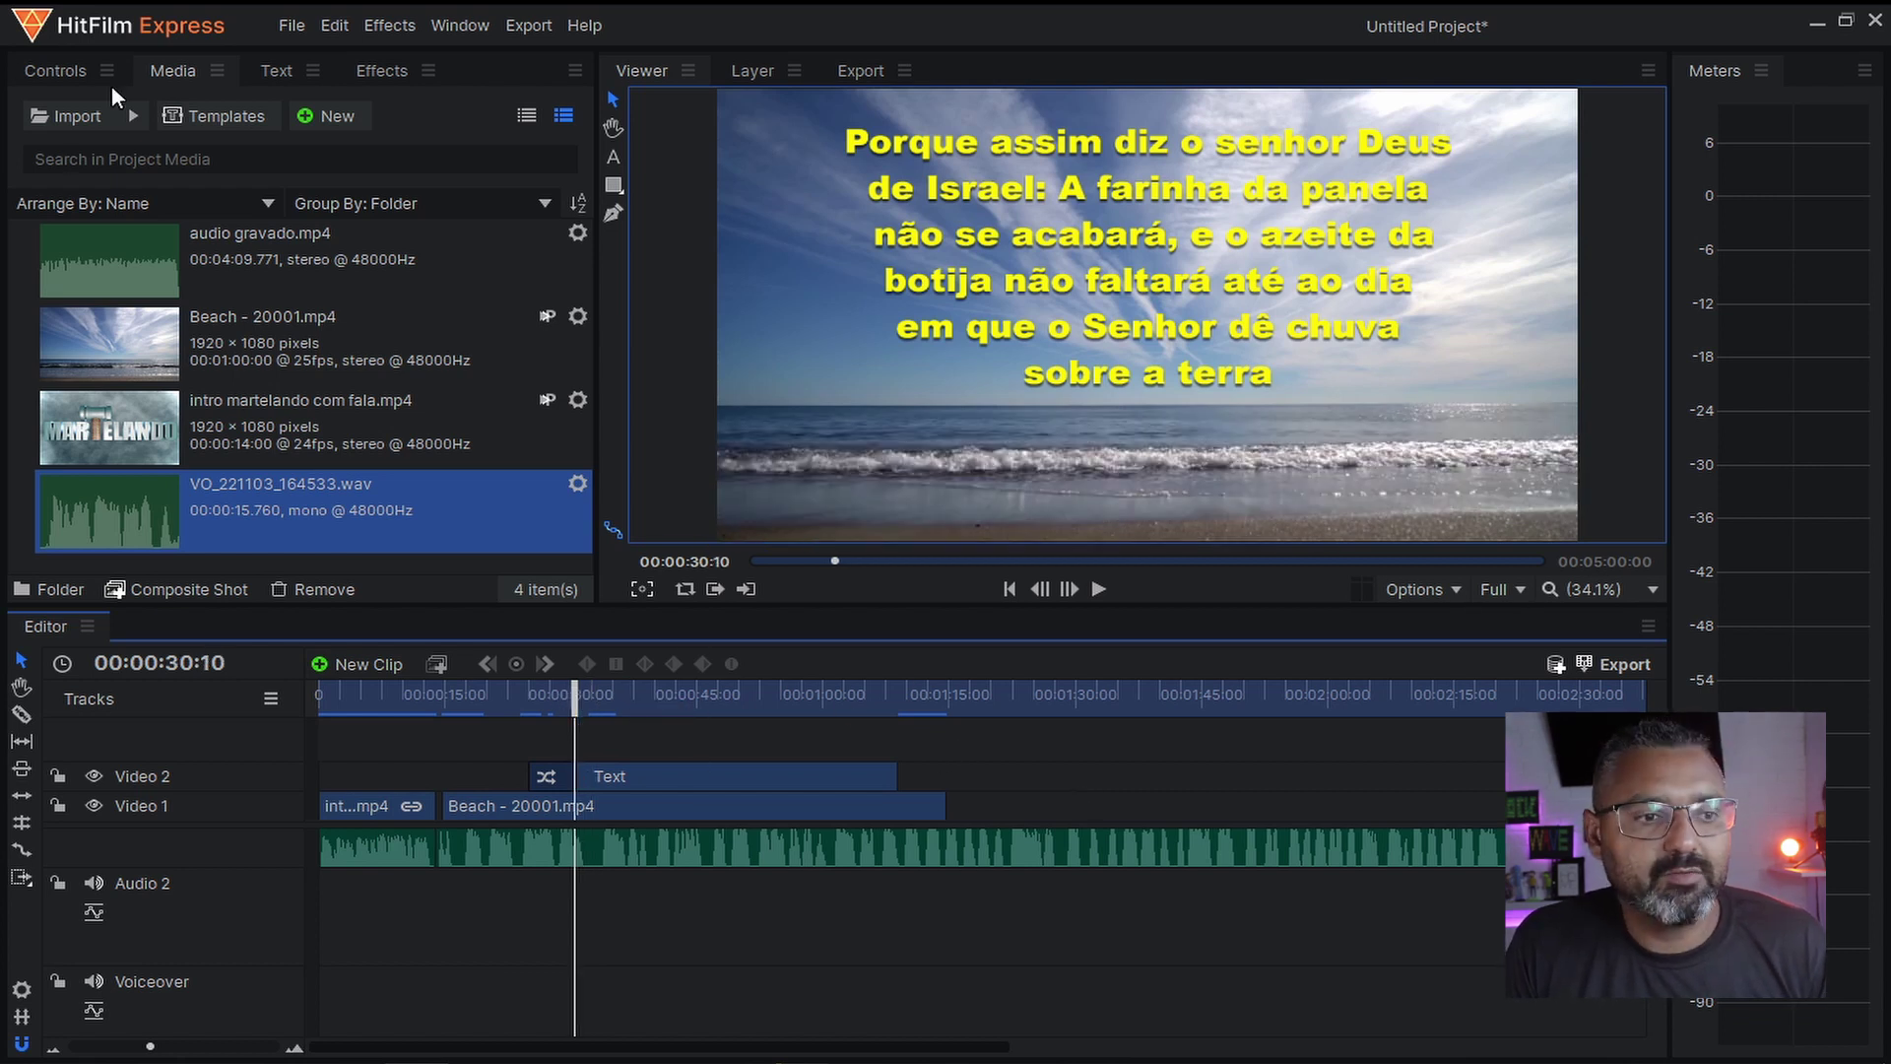
click(175, 65)
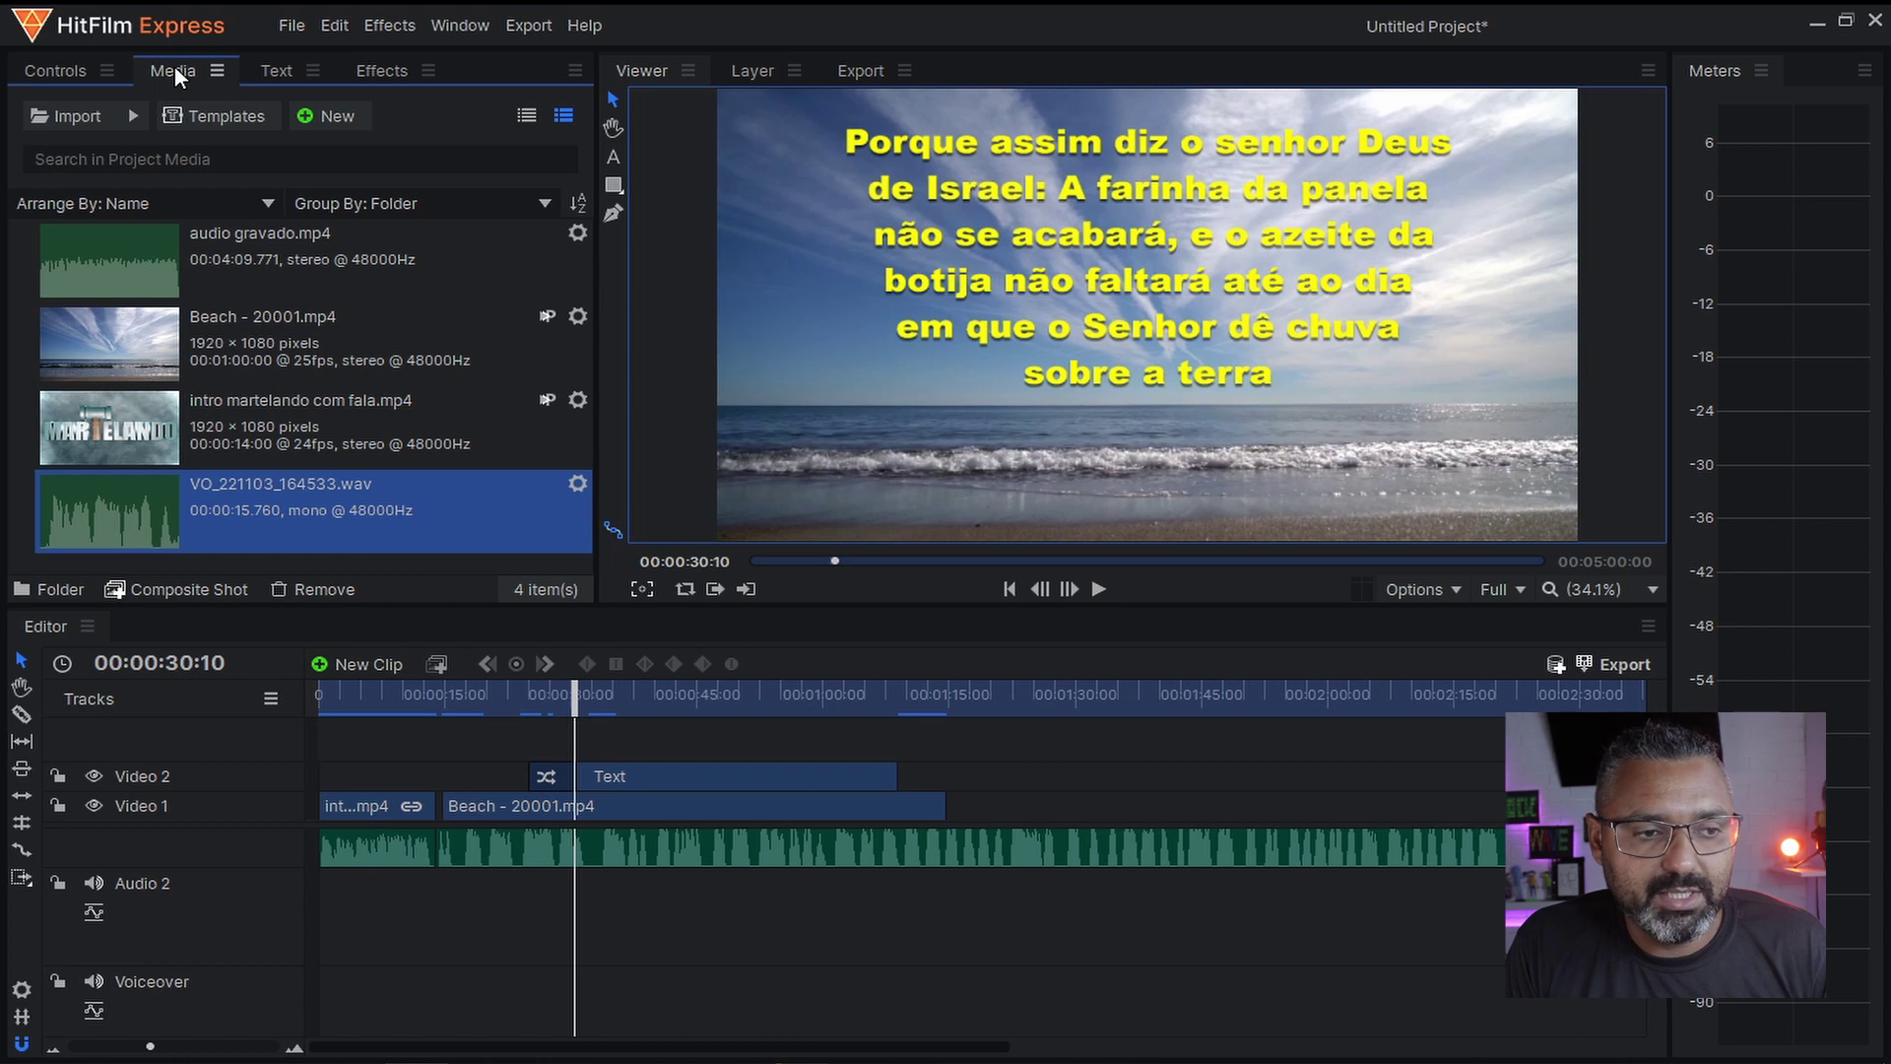
- Record a microphone voiceover of about 18 seconds at 48000Hz, starting at 00:00:30:10, and close the recorder
click(348, 110)
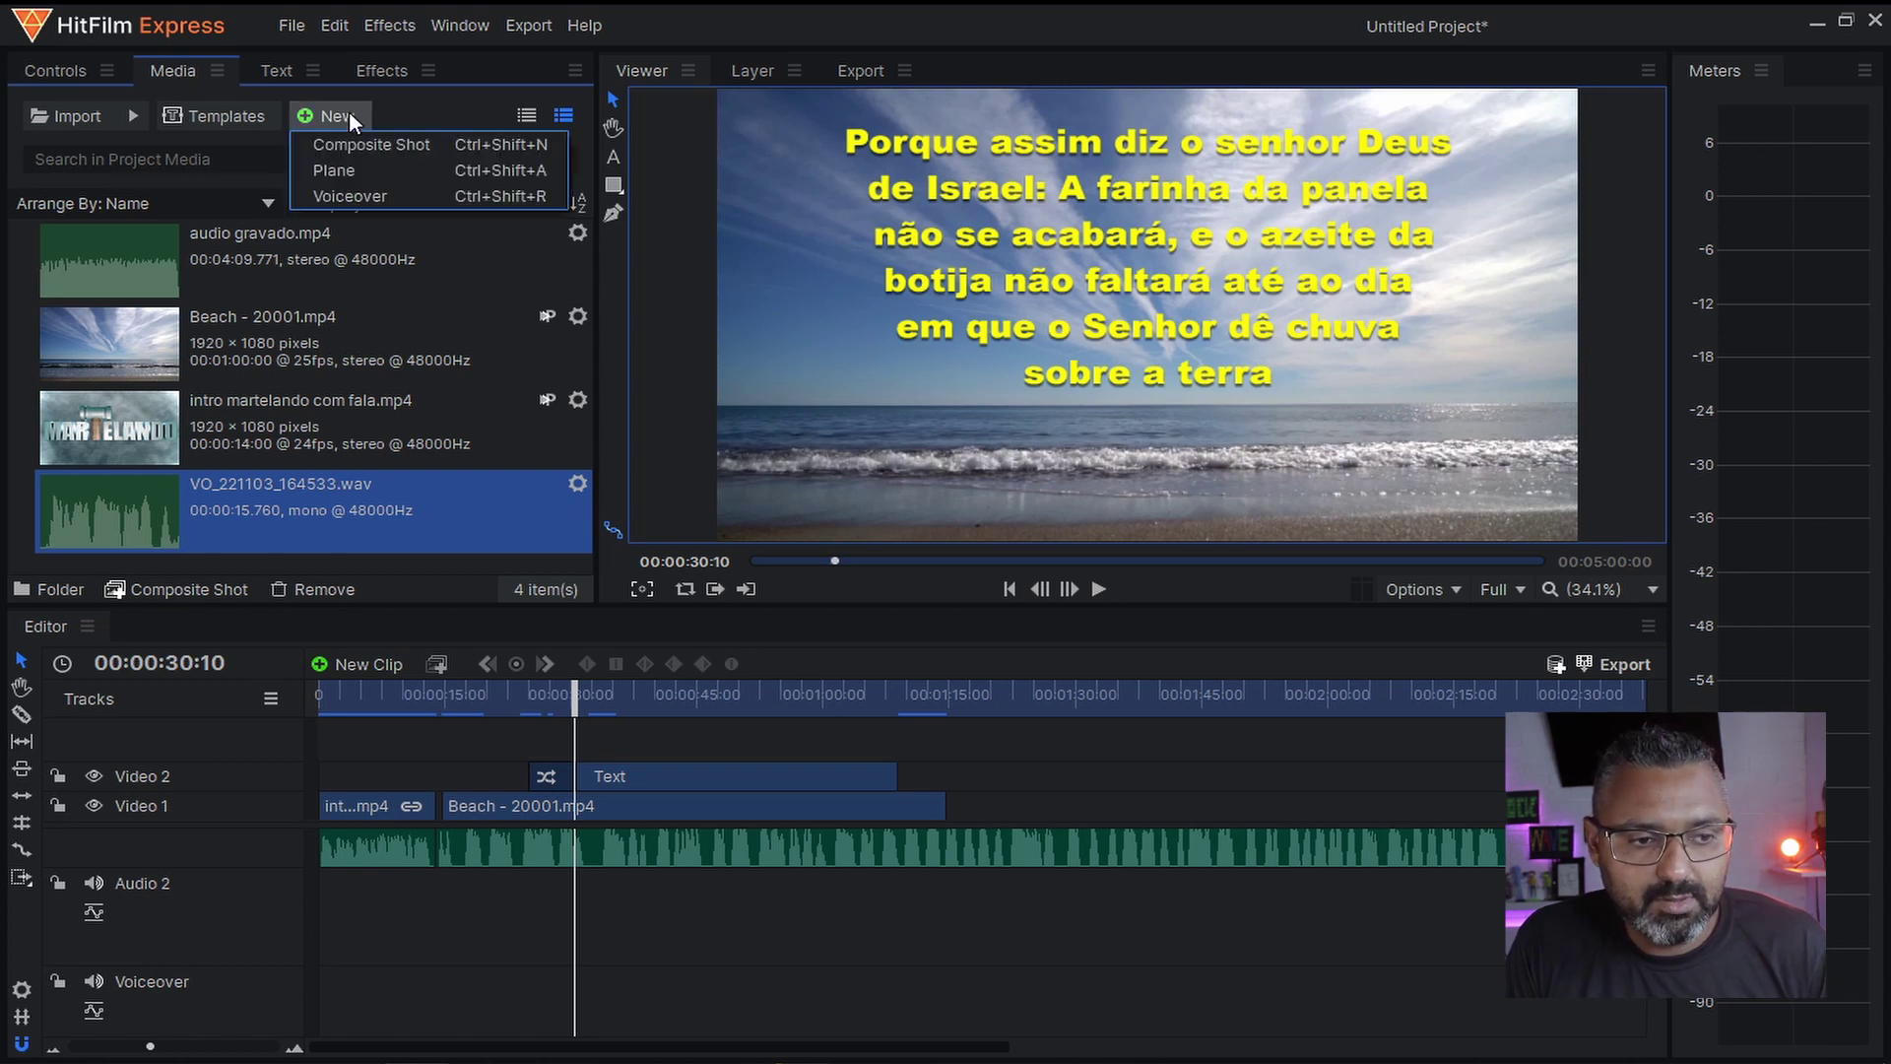
click(387, 197)
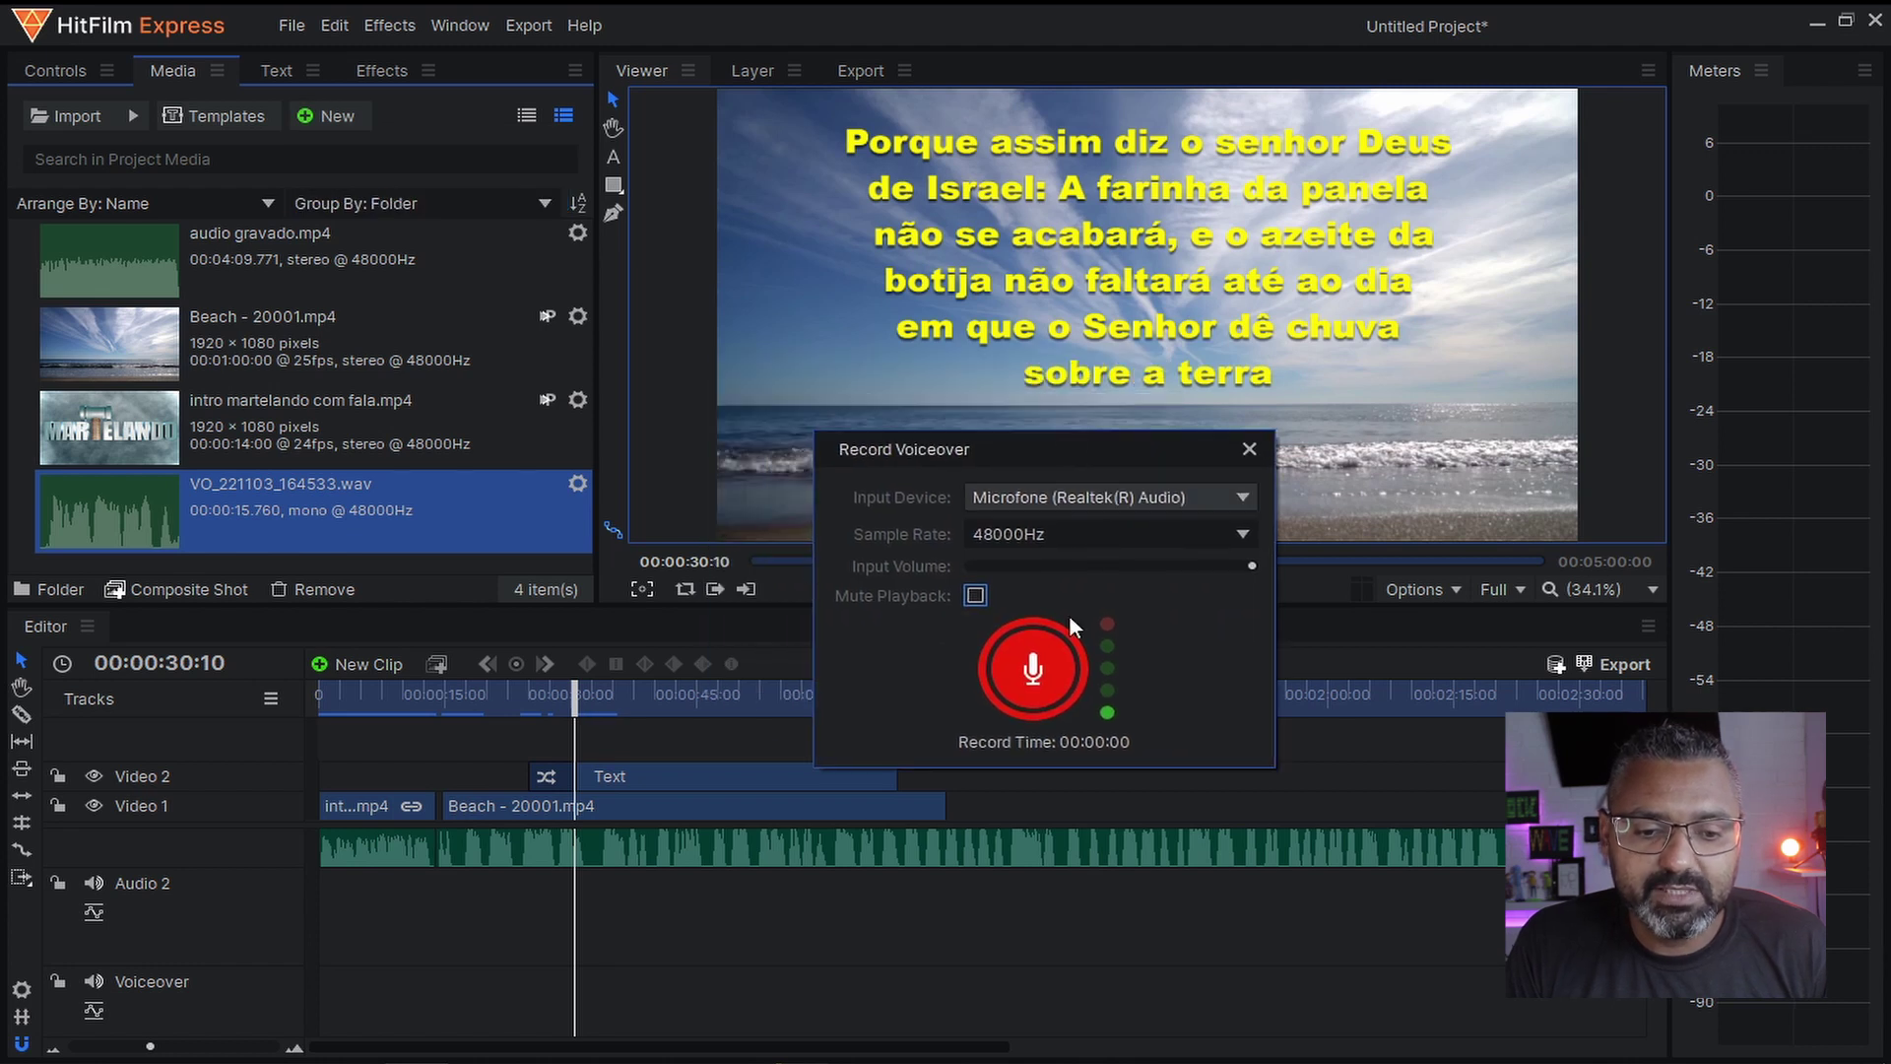
drag(1053, 447, 1034, 456)
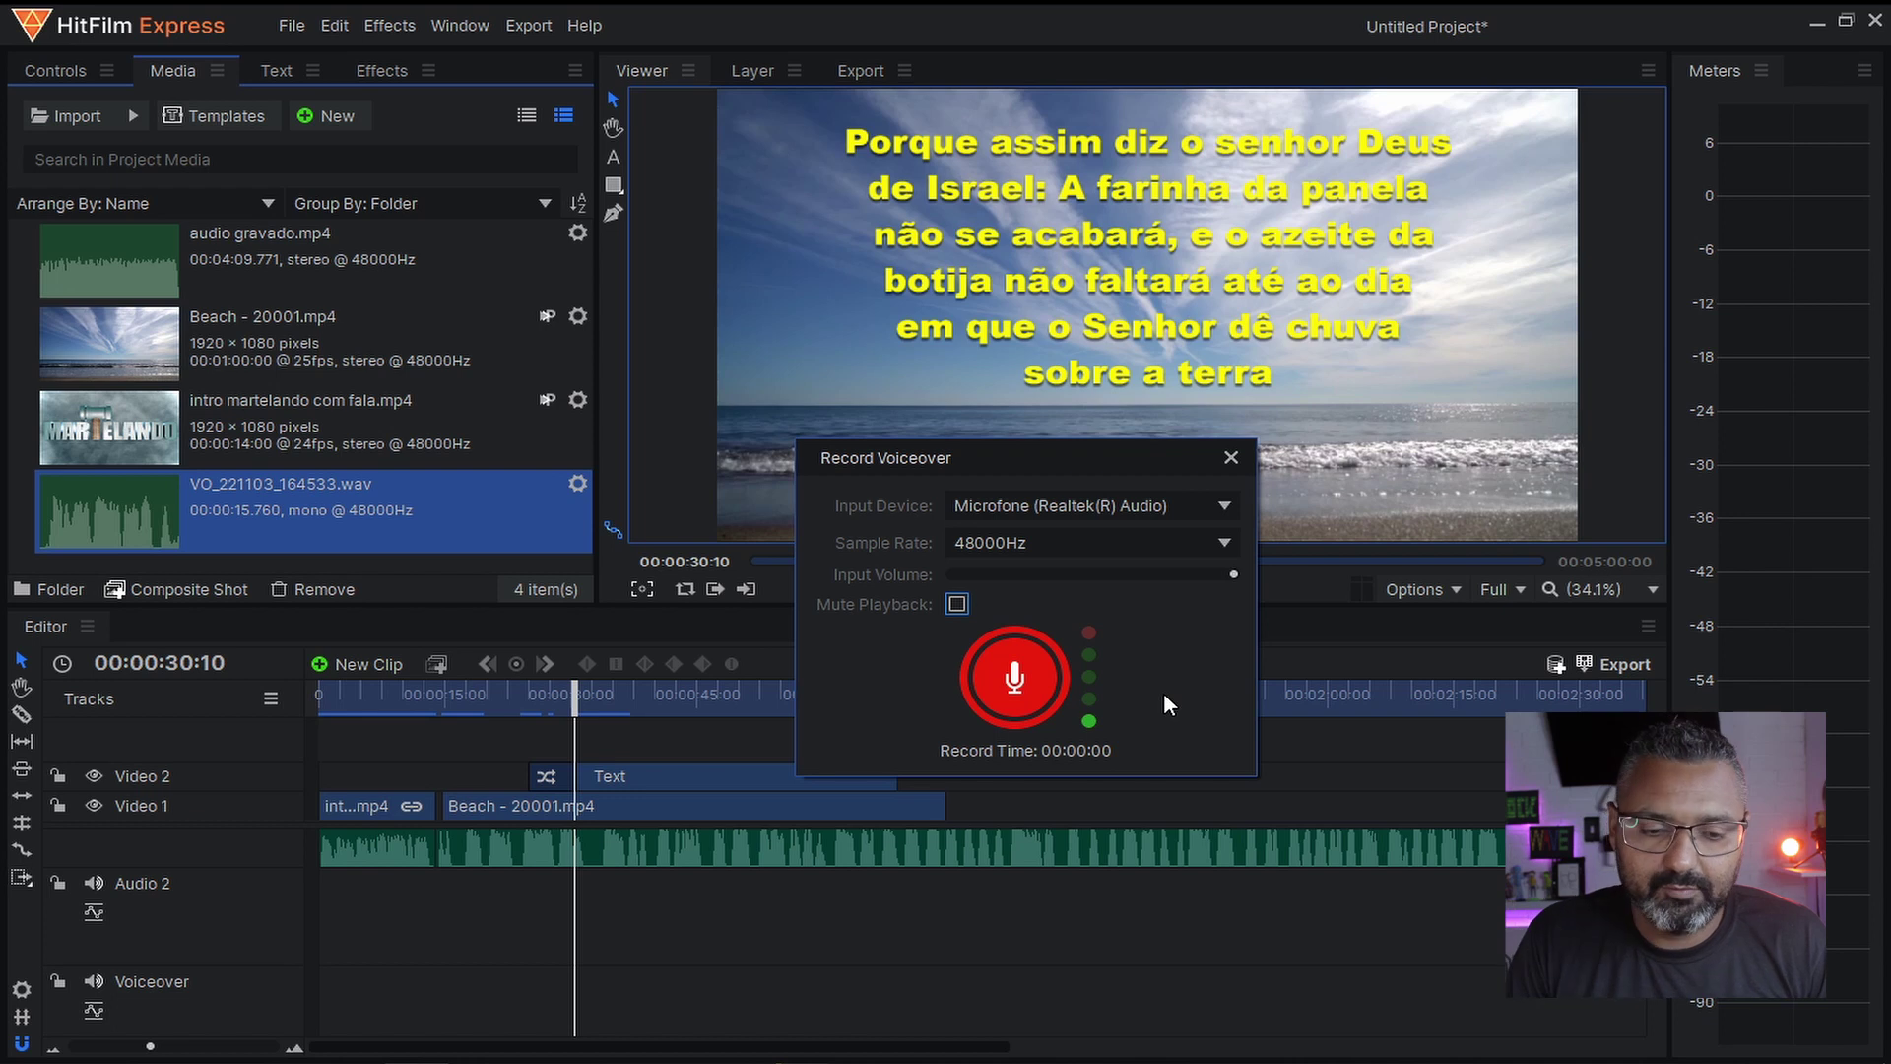
drag(1081, 454, 1158, 453)
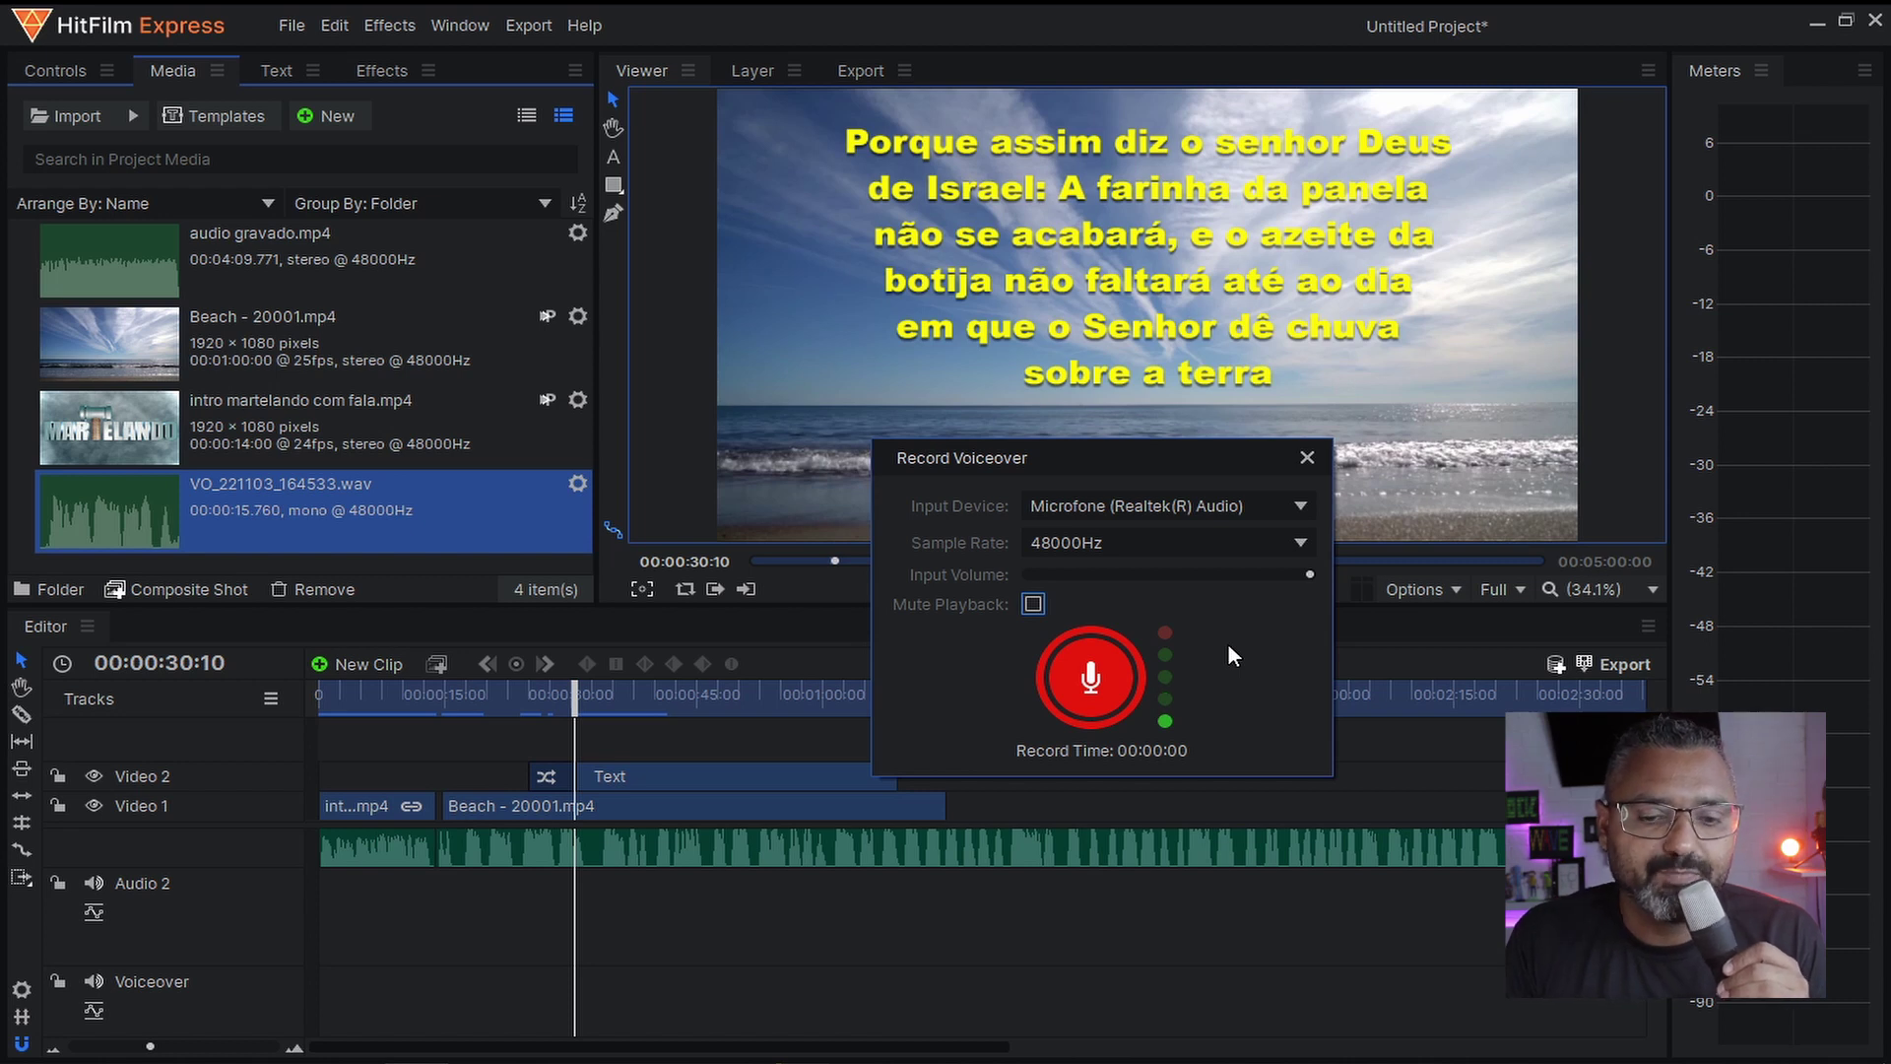
click(1079, 688)
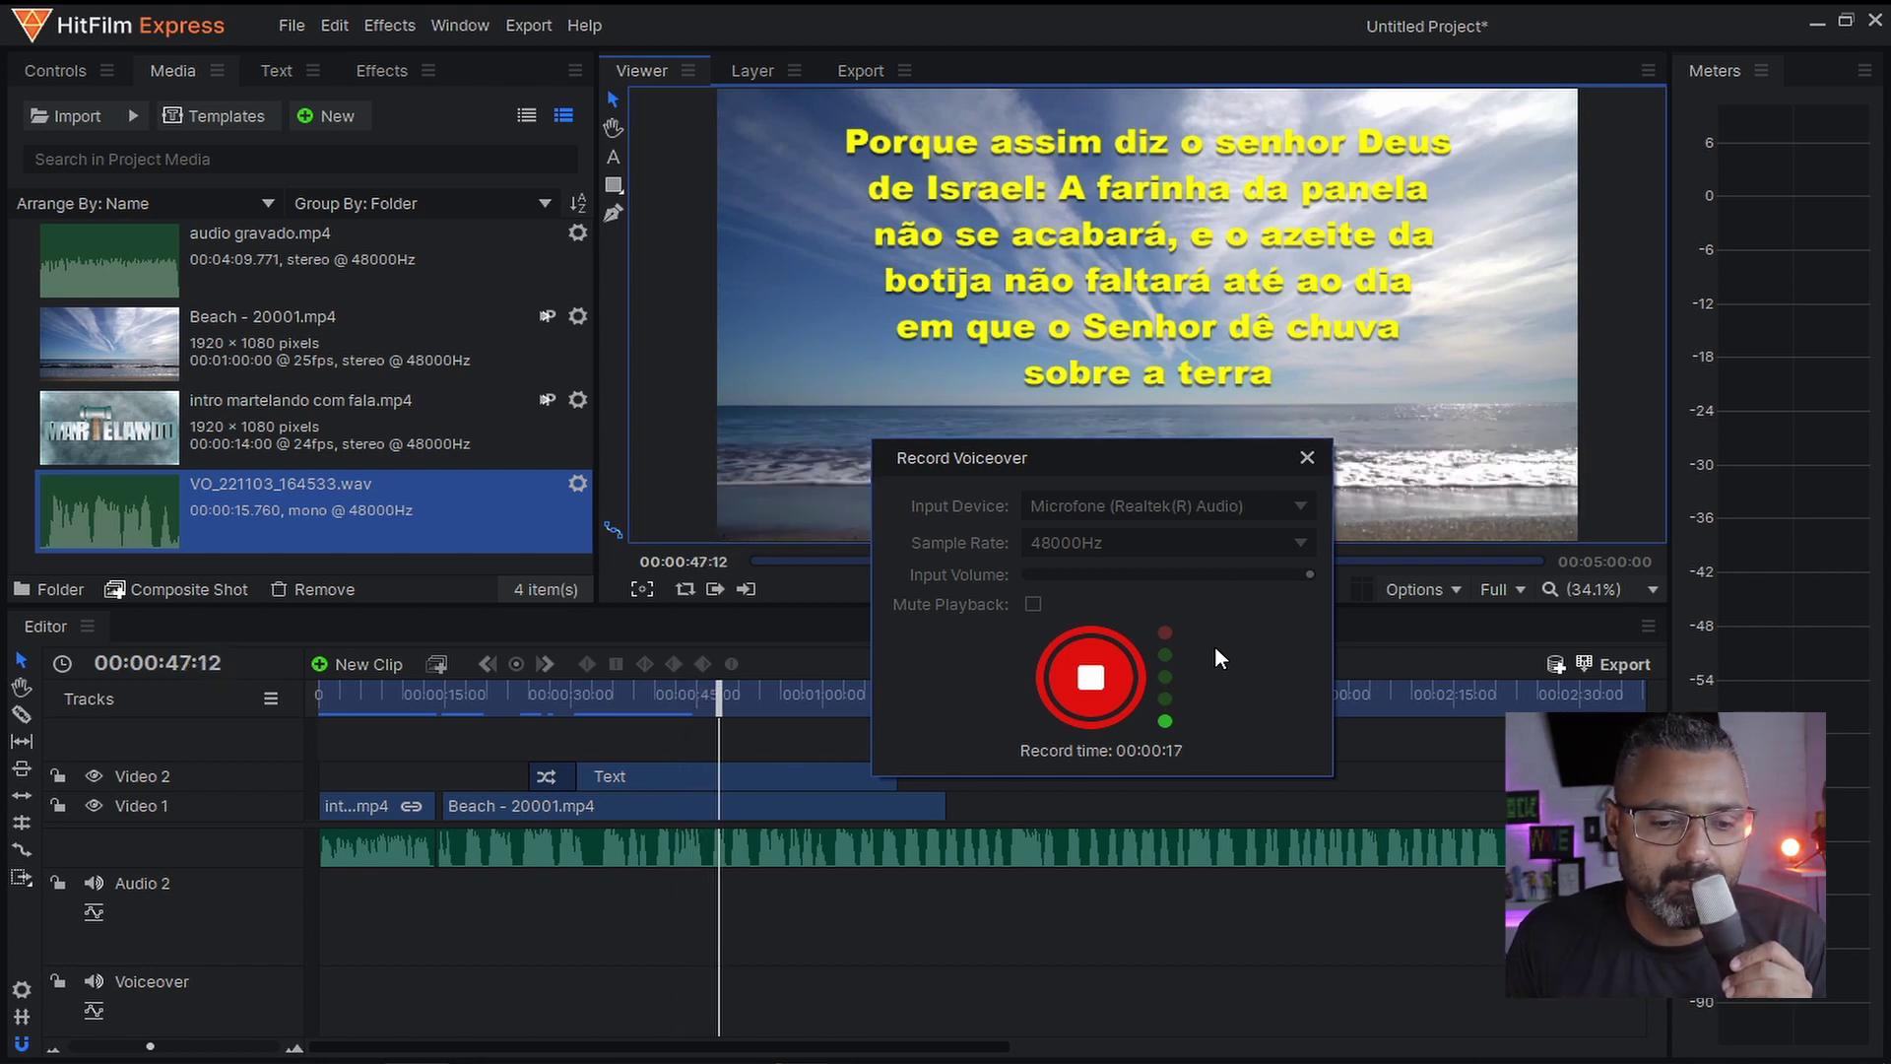
click(1088, 677)
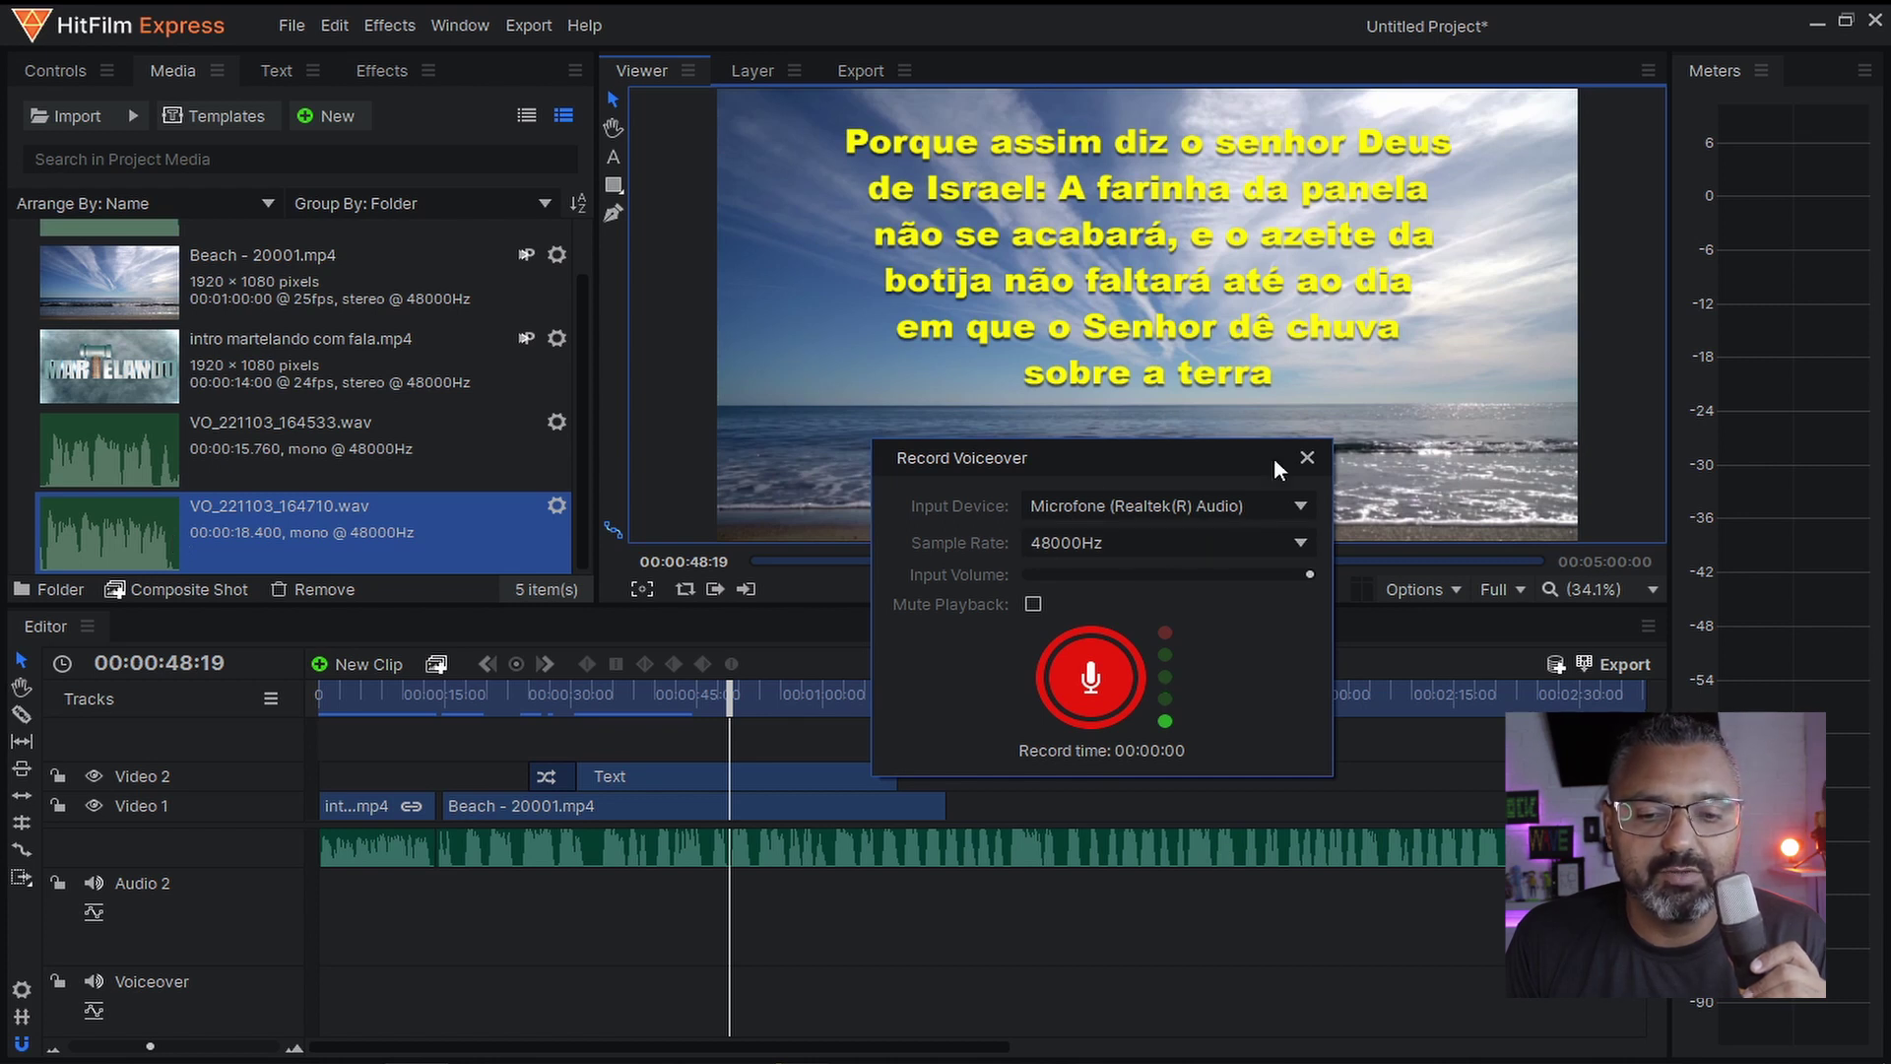
click(1308, 457)
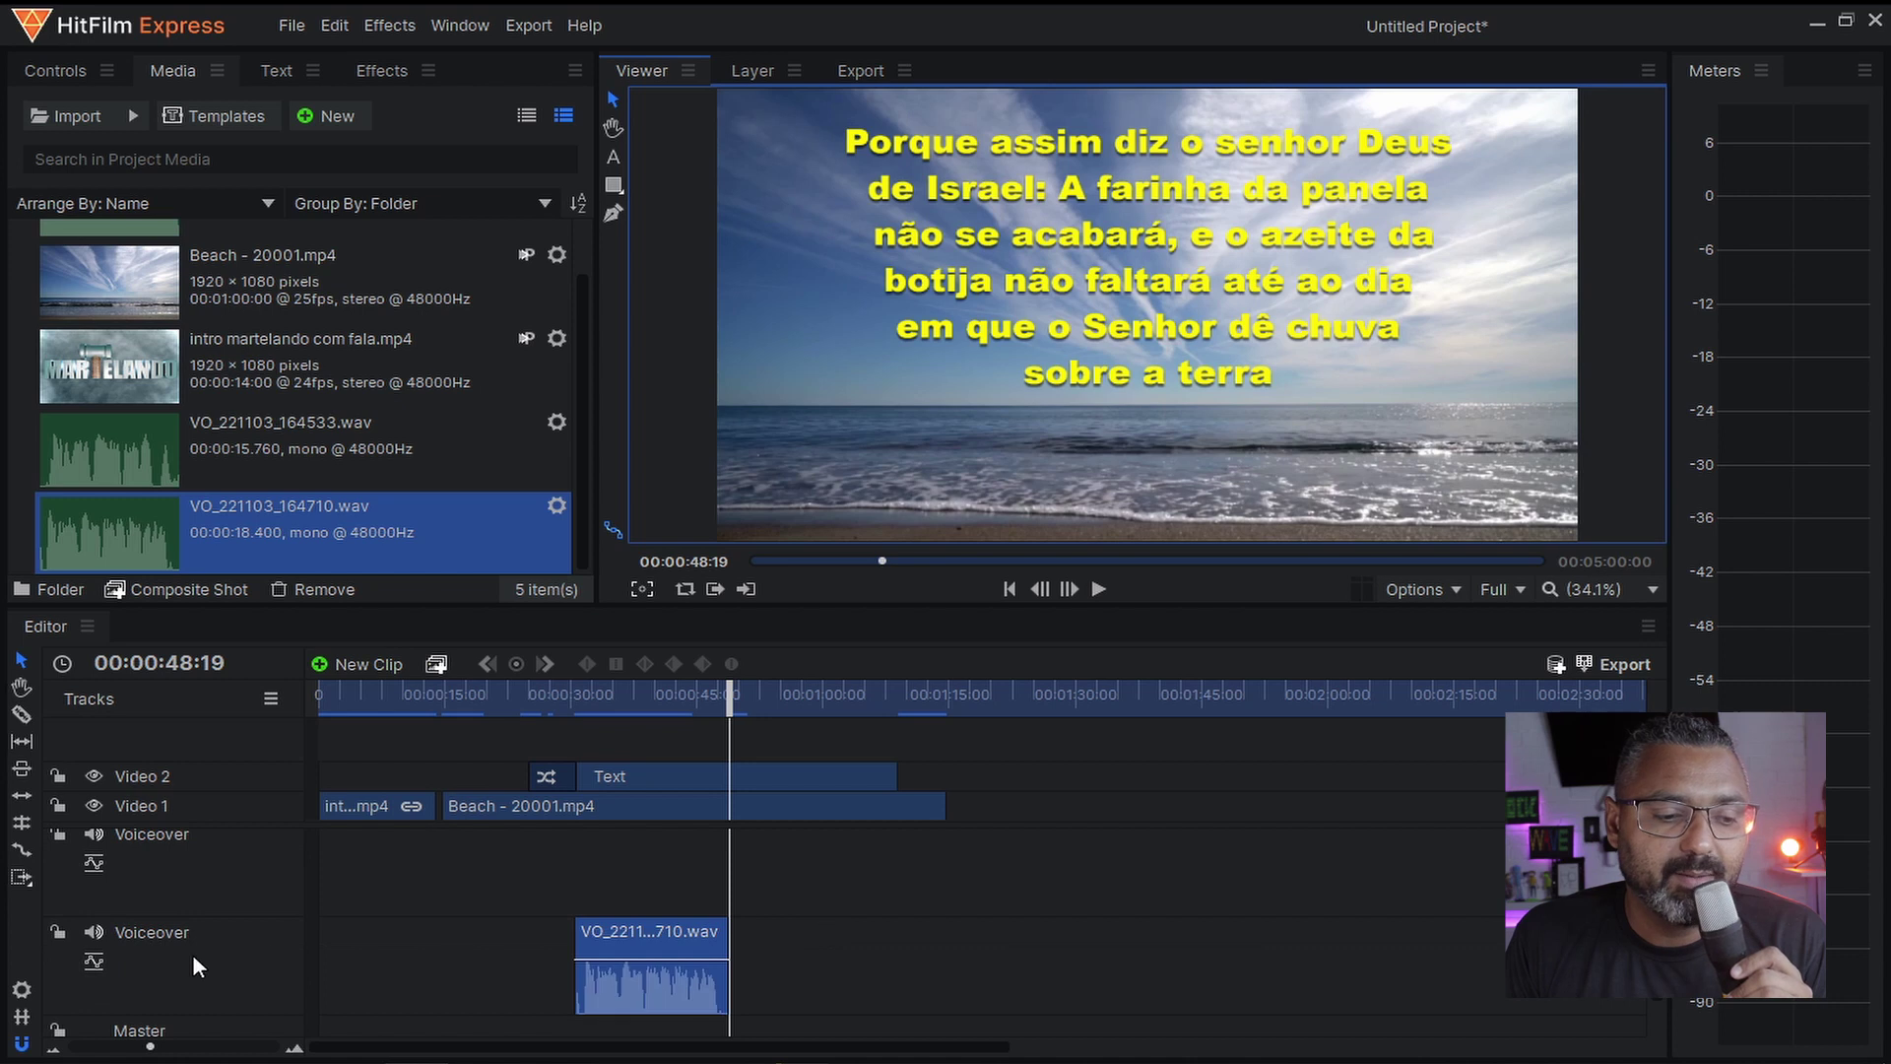
- Audition the recorded voiceover clip on the Audio 2 track from 00:00:31:05 and delete it from the timeline
drag(659, 942, 652, 867)
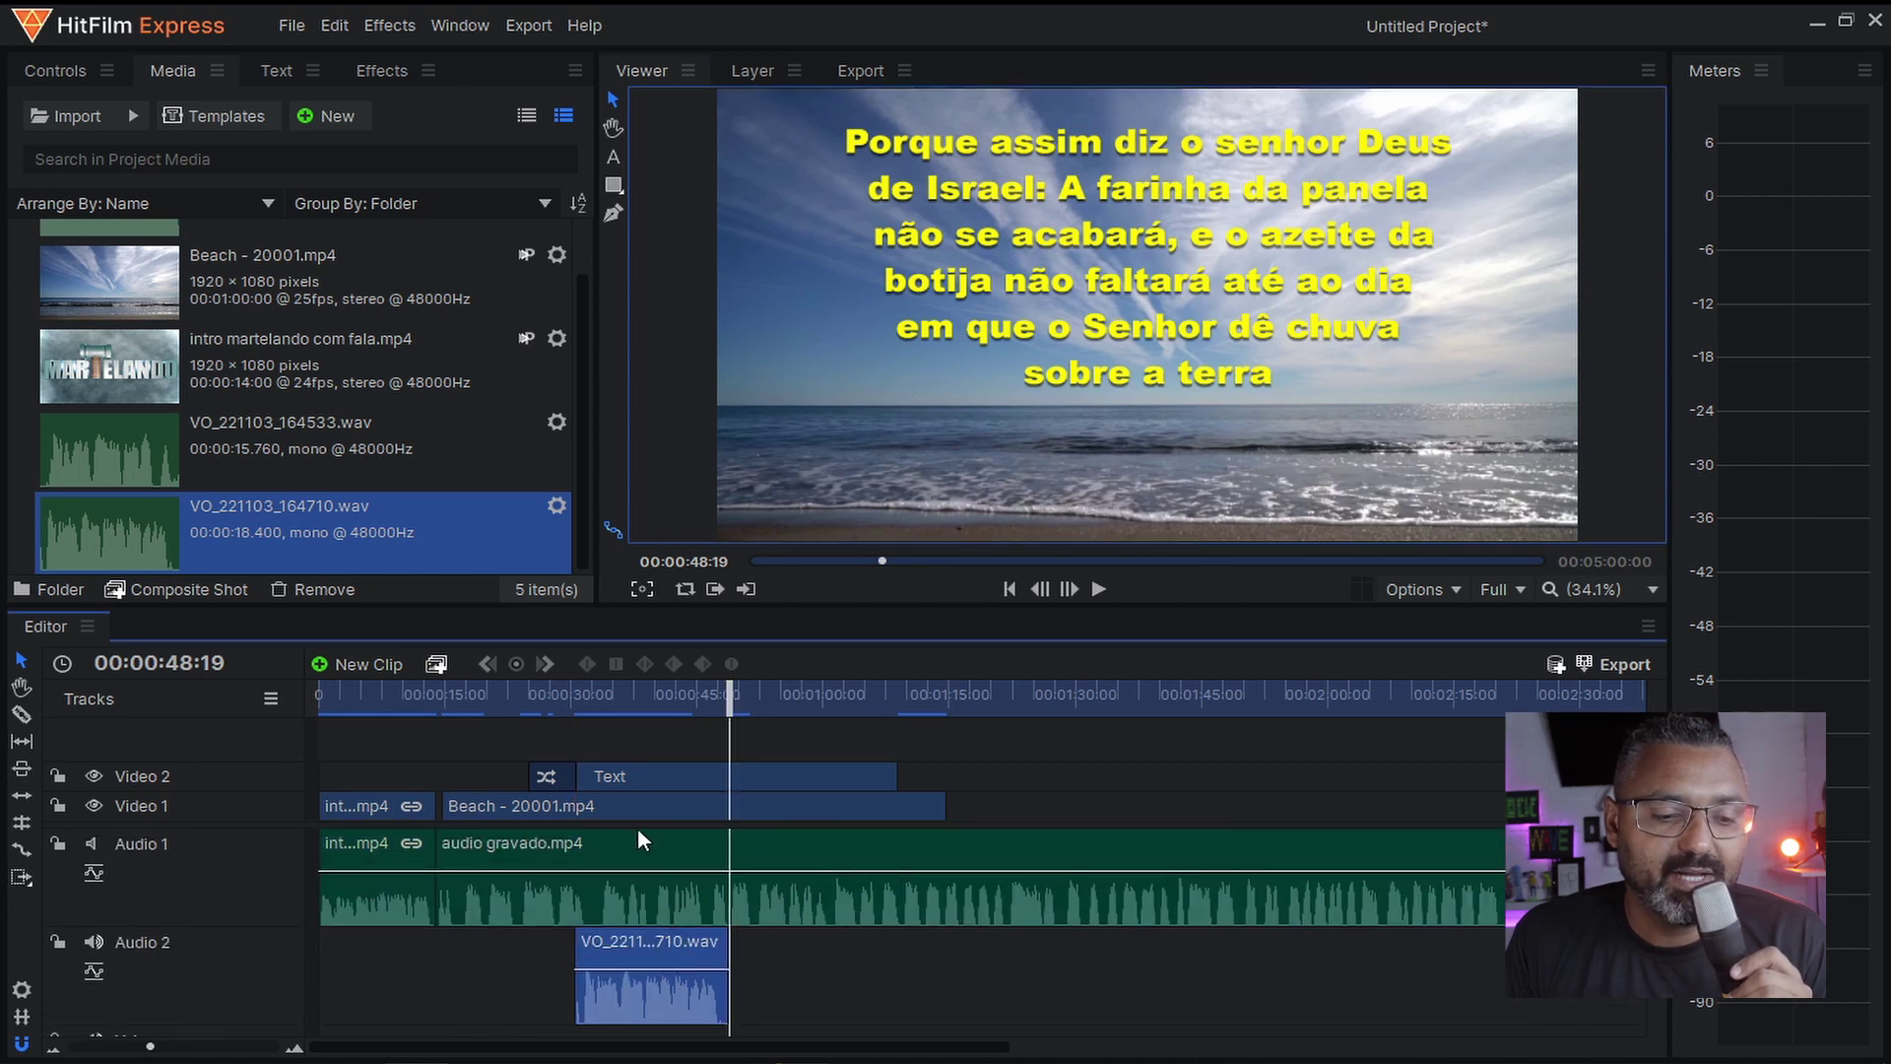
click(581, 694)
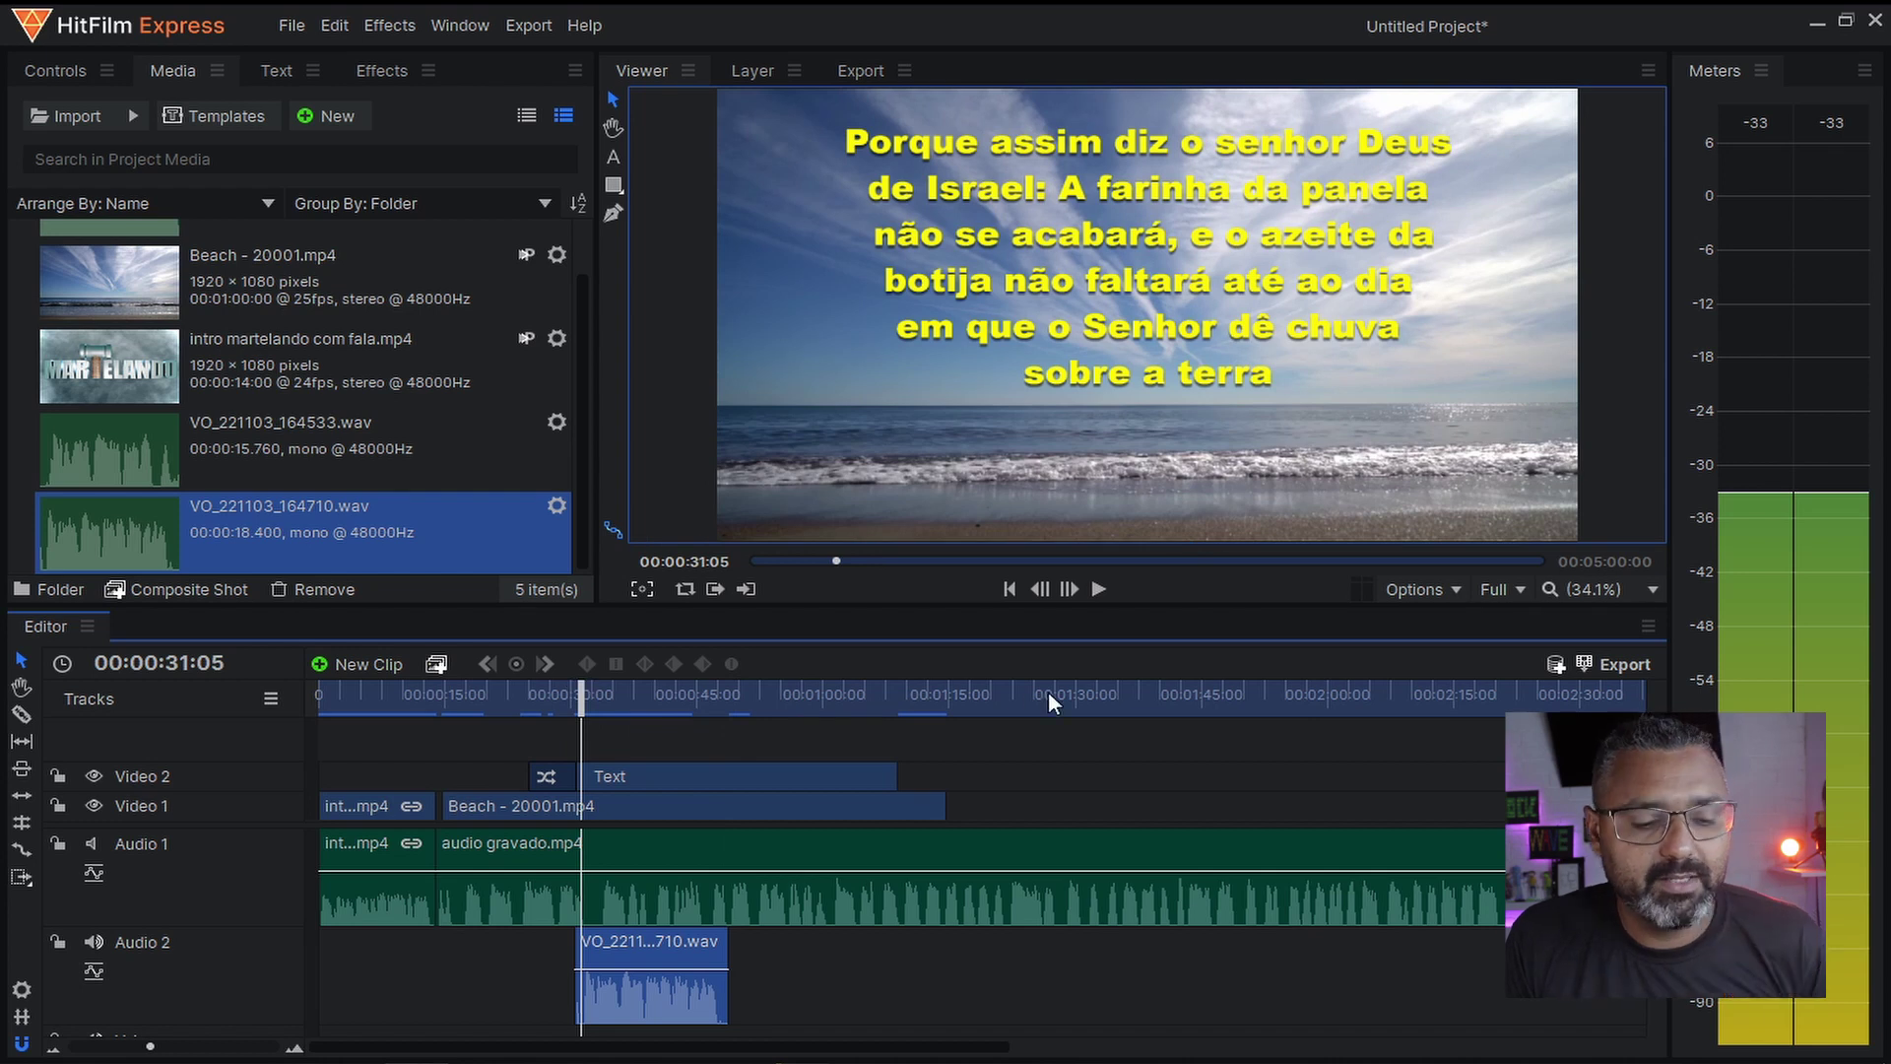
click(1099, 588)
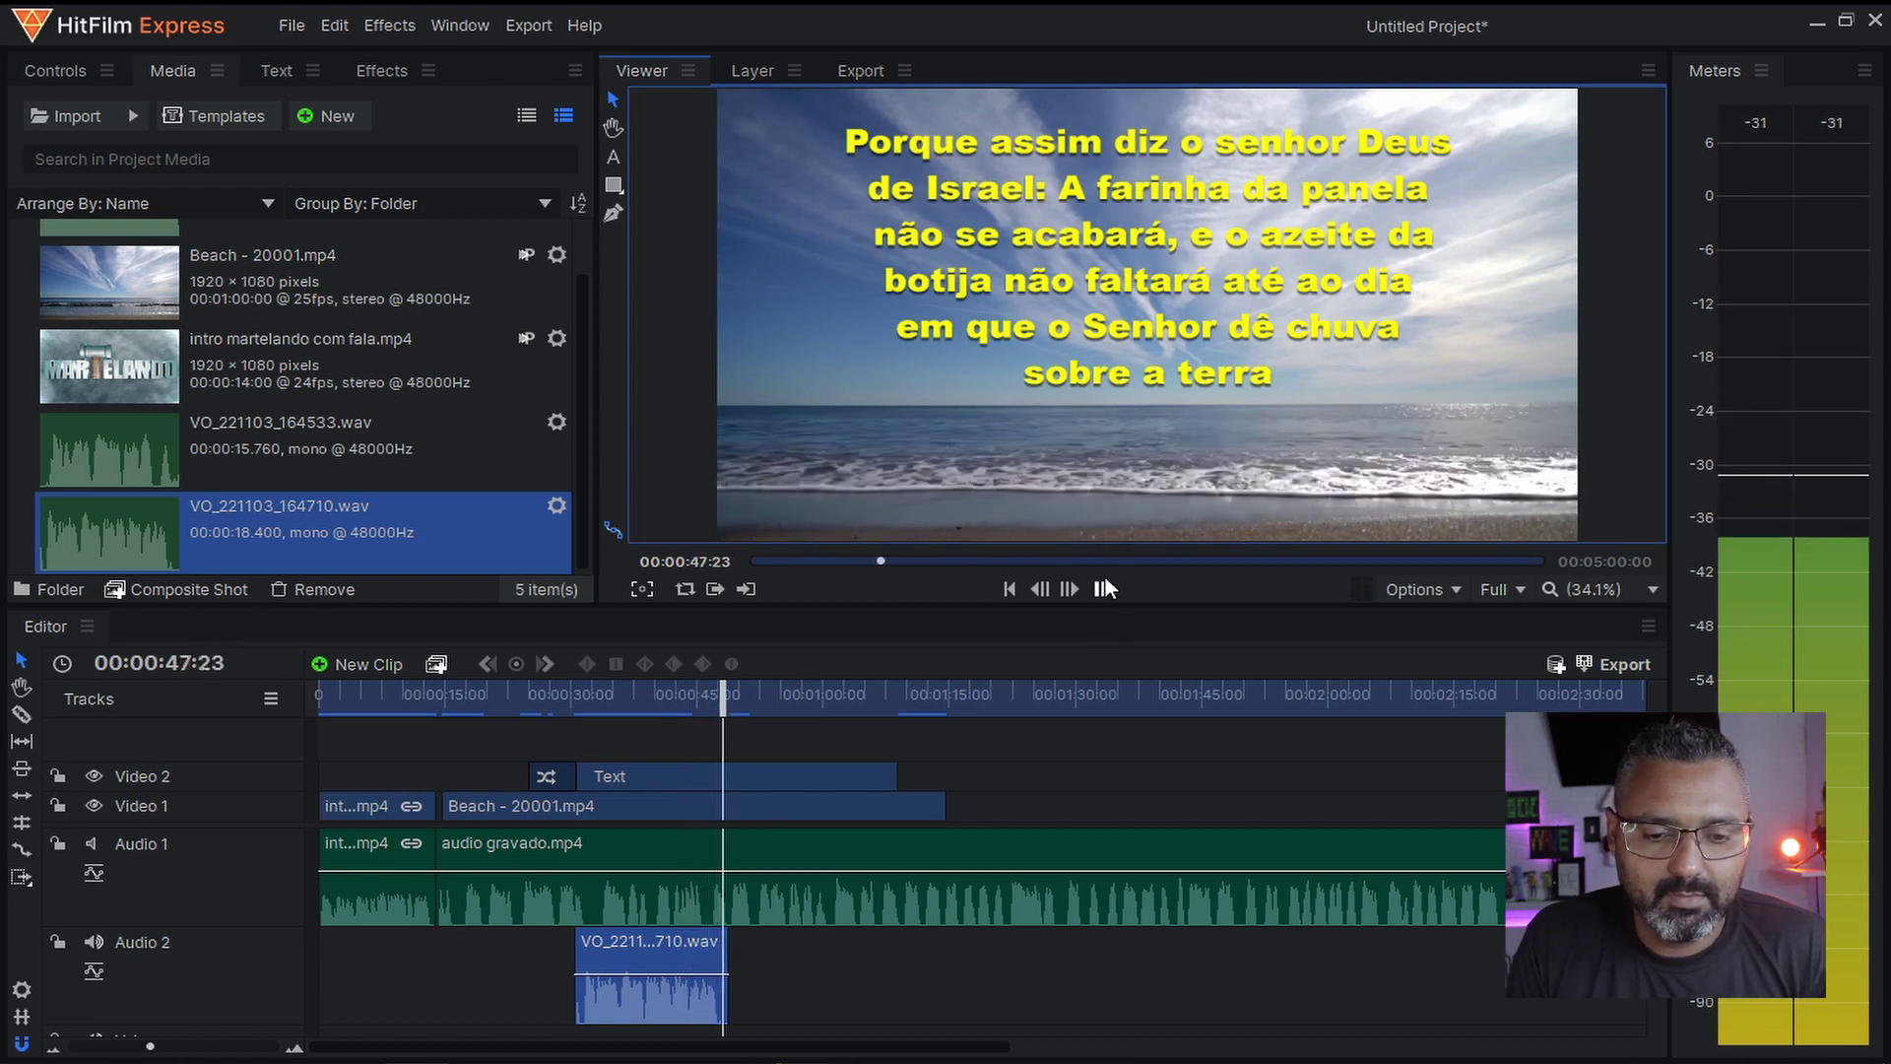
click(1104, 588)
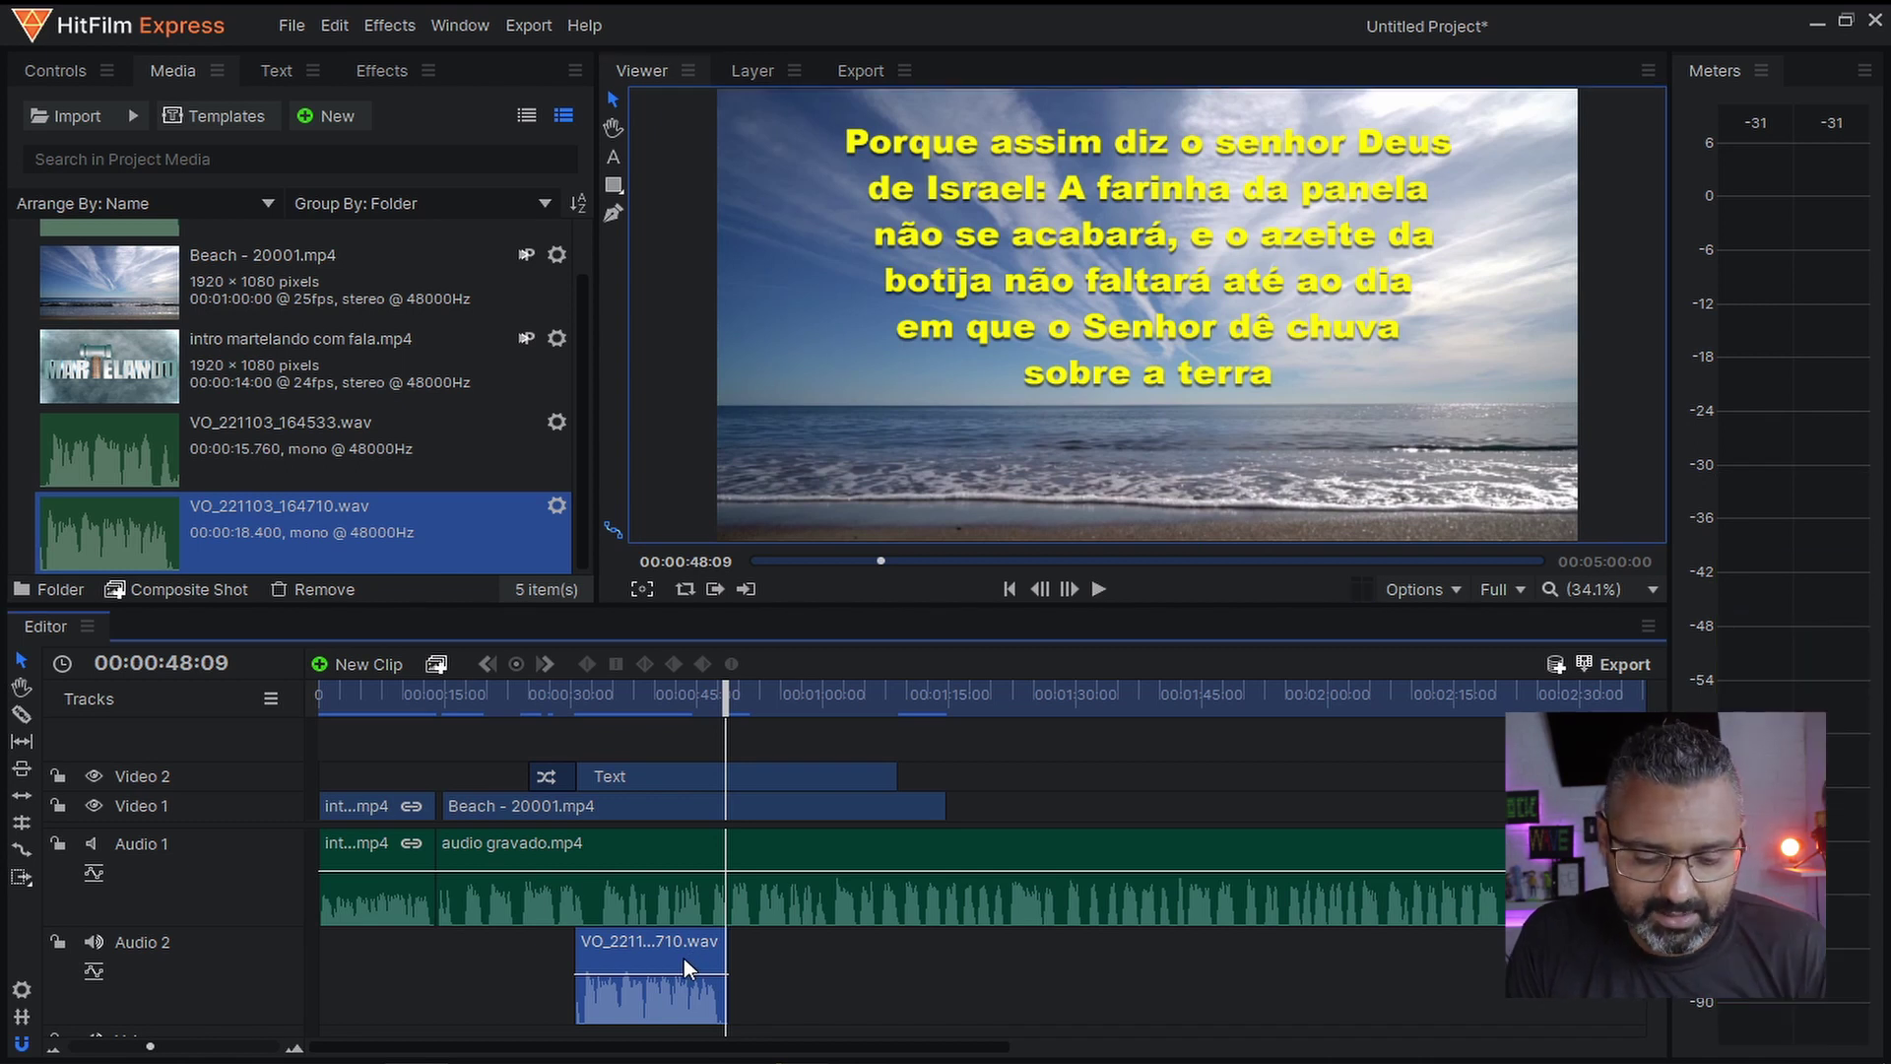
key(Delete)
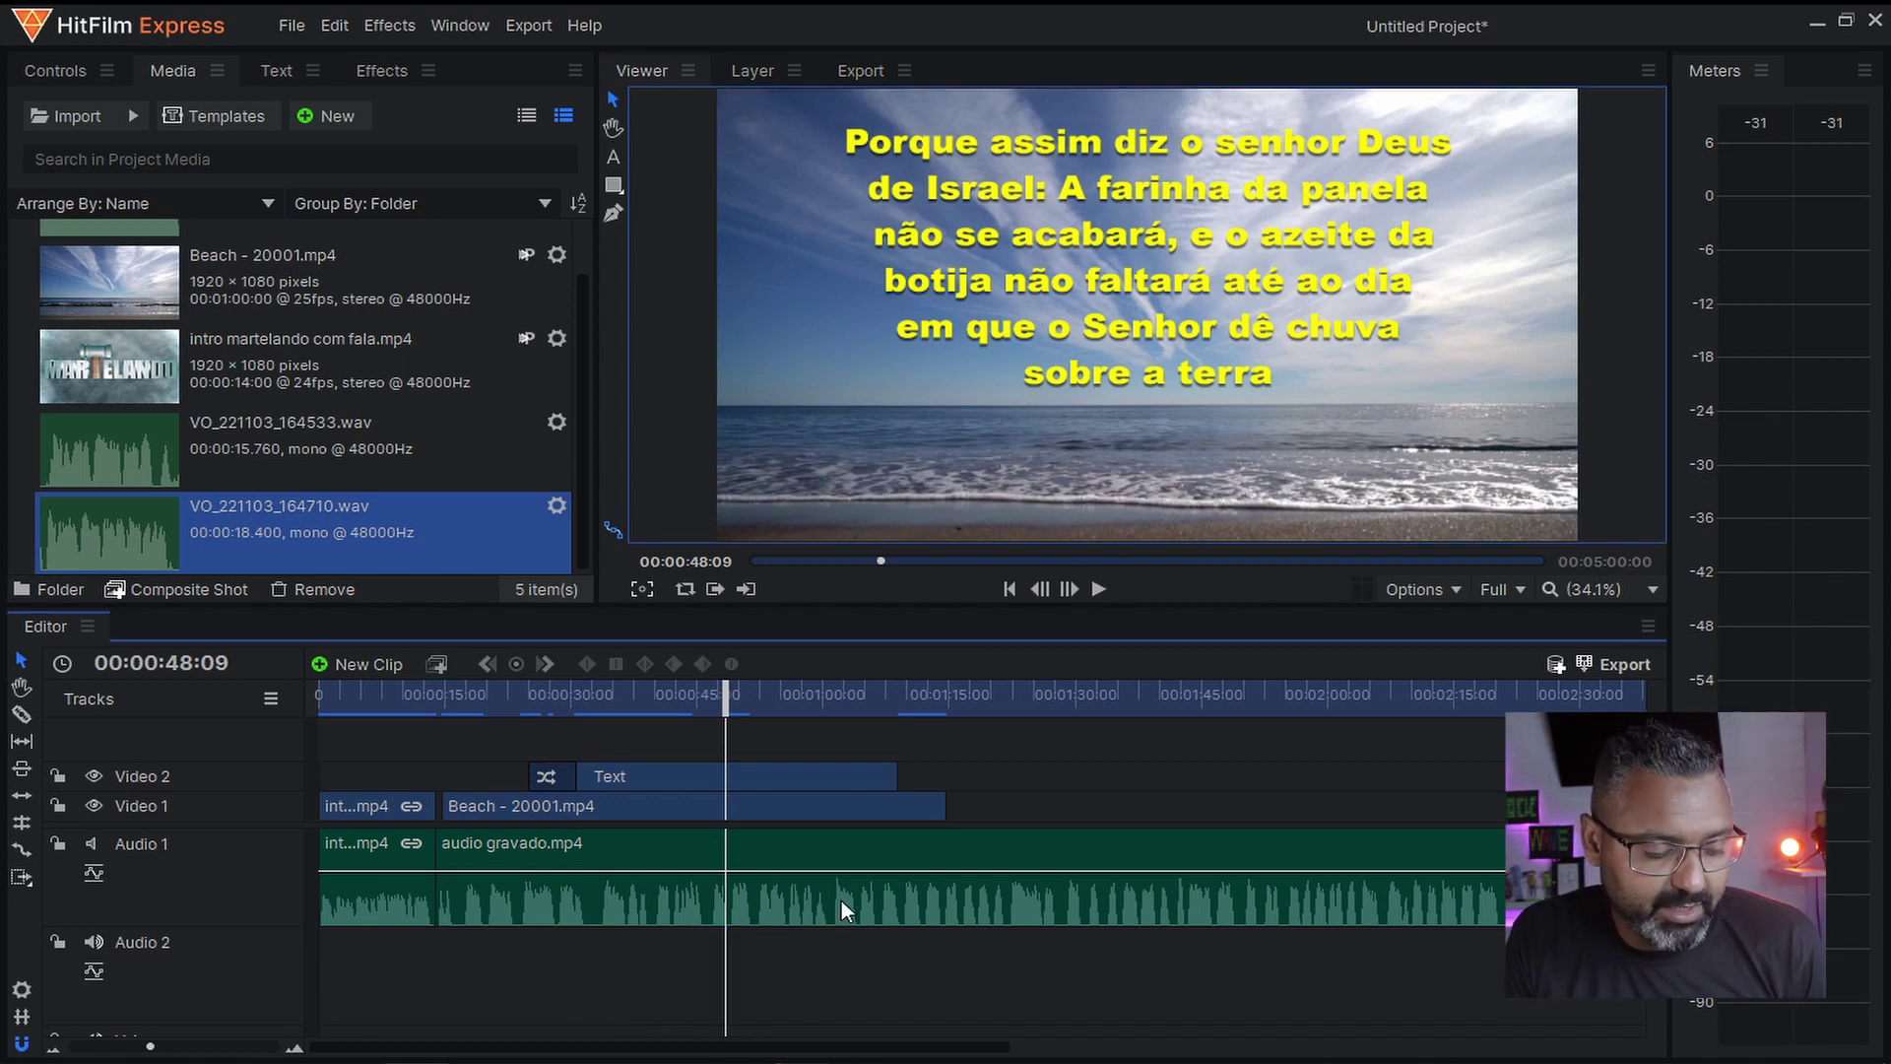
- Import The_Quiet_Aftermath.mp3 from the musicas\triste folder and place it on Audio 2, starting with the beach clip
scroll(689, 901, down, 5)
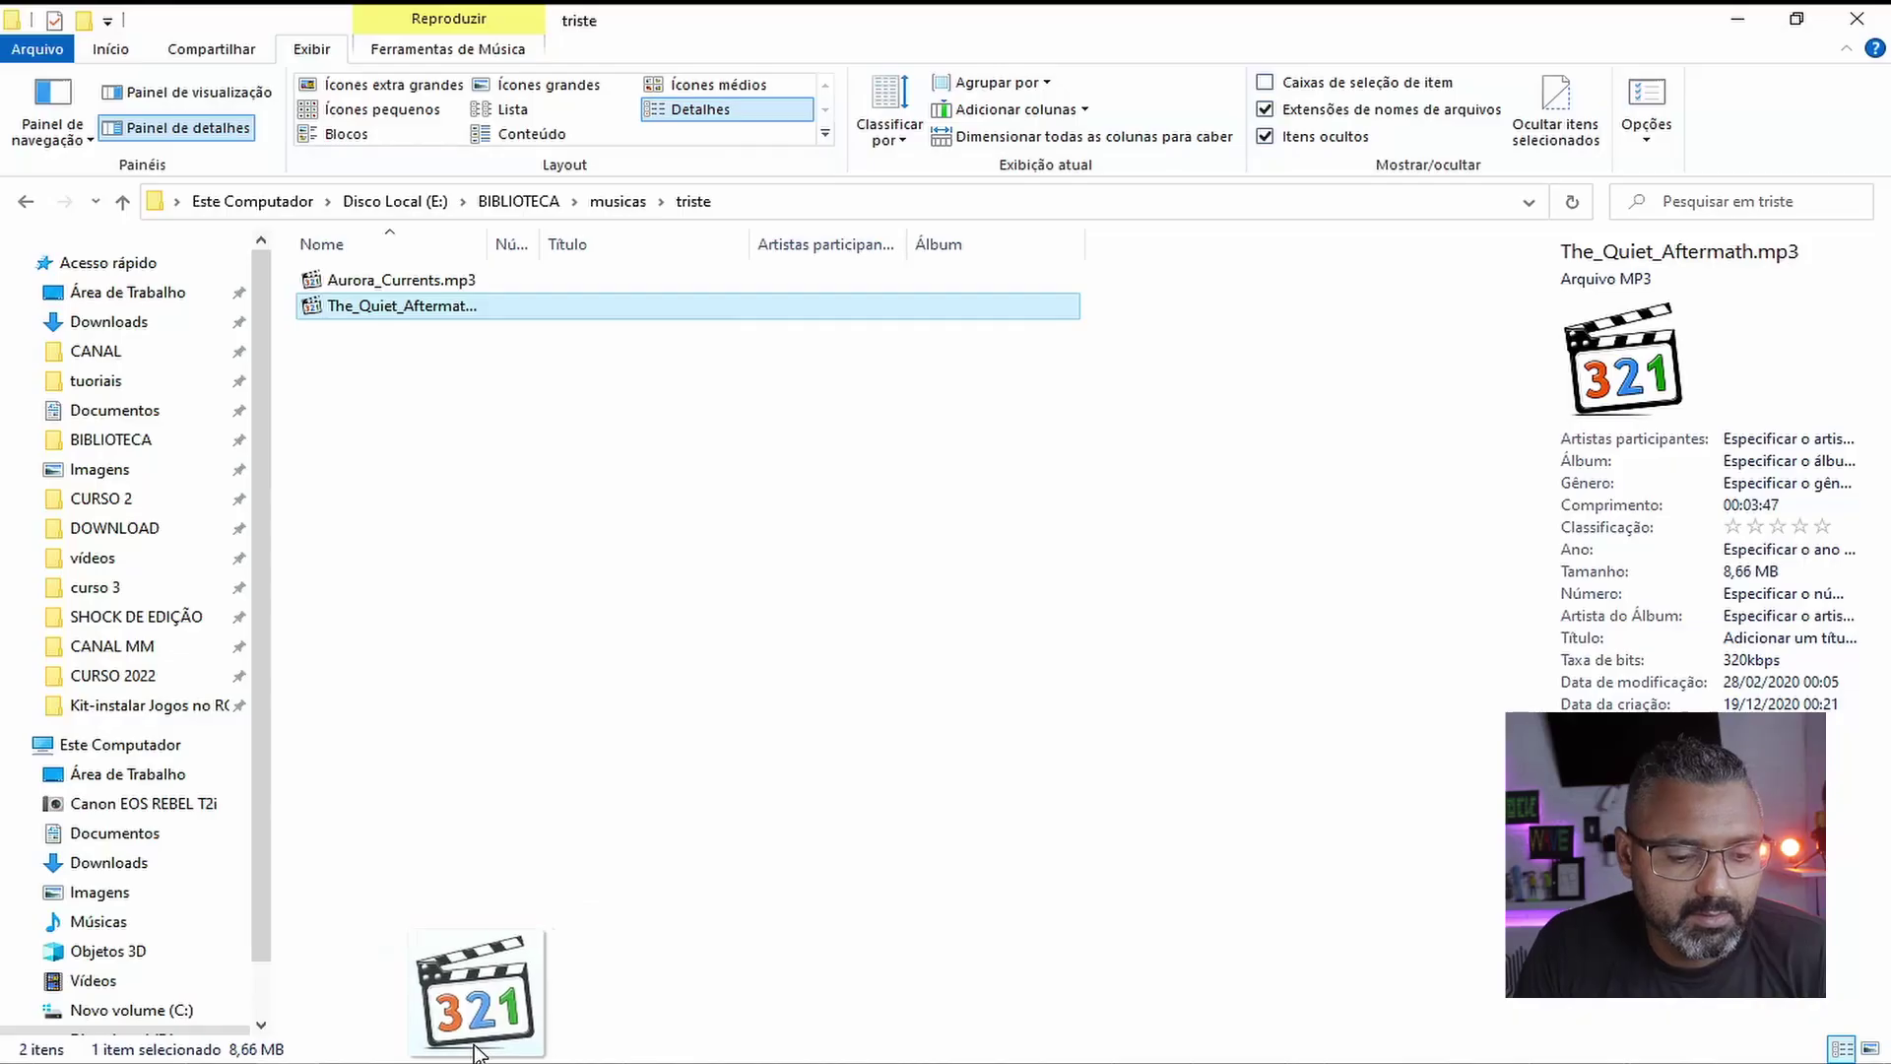
drag(473, 1001, 246, 475)
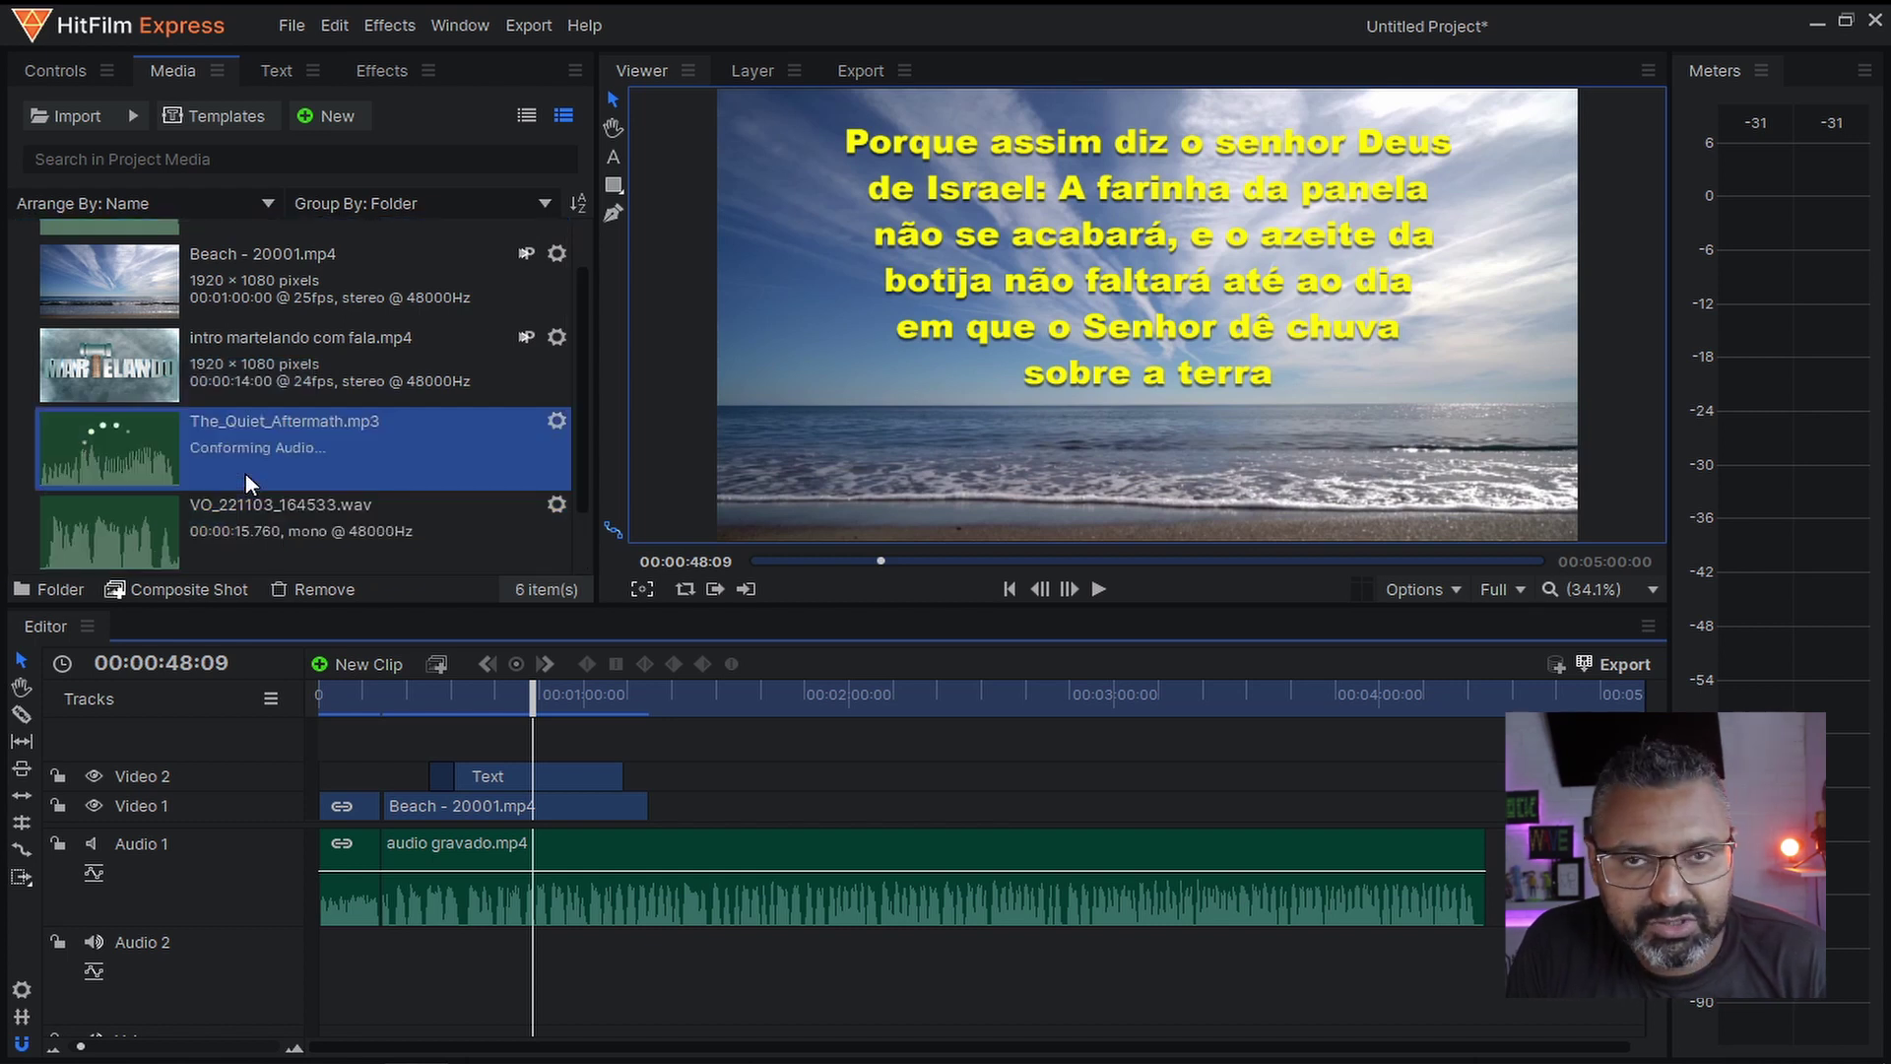
drag(110, 443, 386, 940)
scroll(386, 940, up, 1)
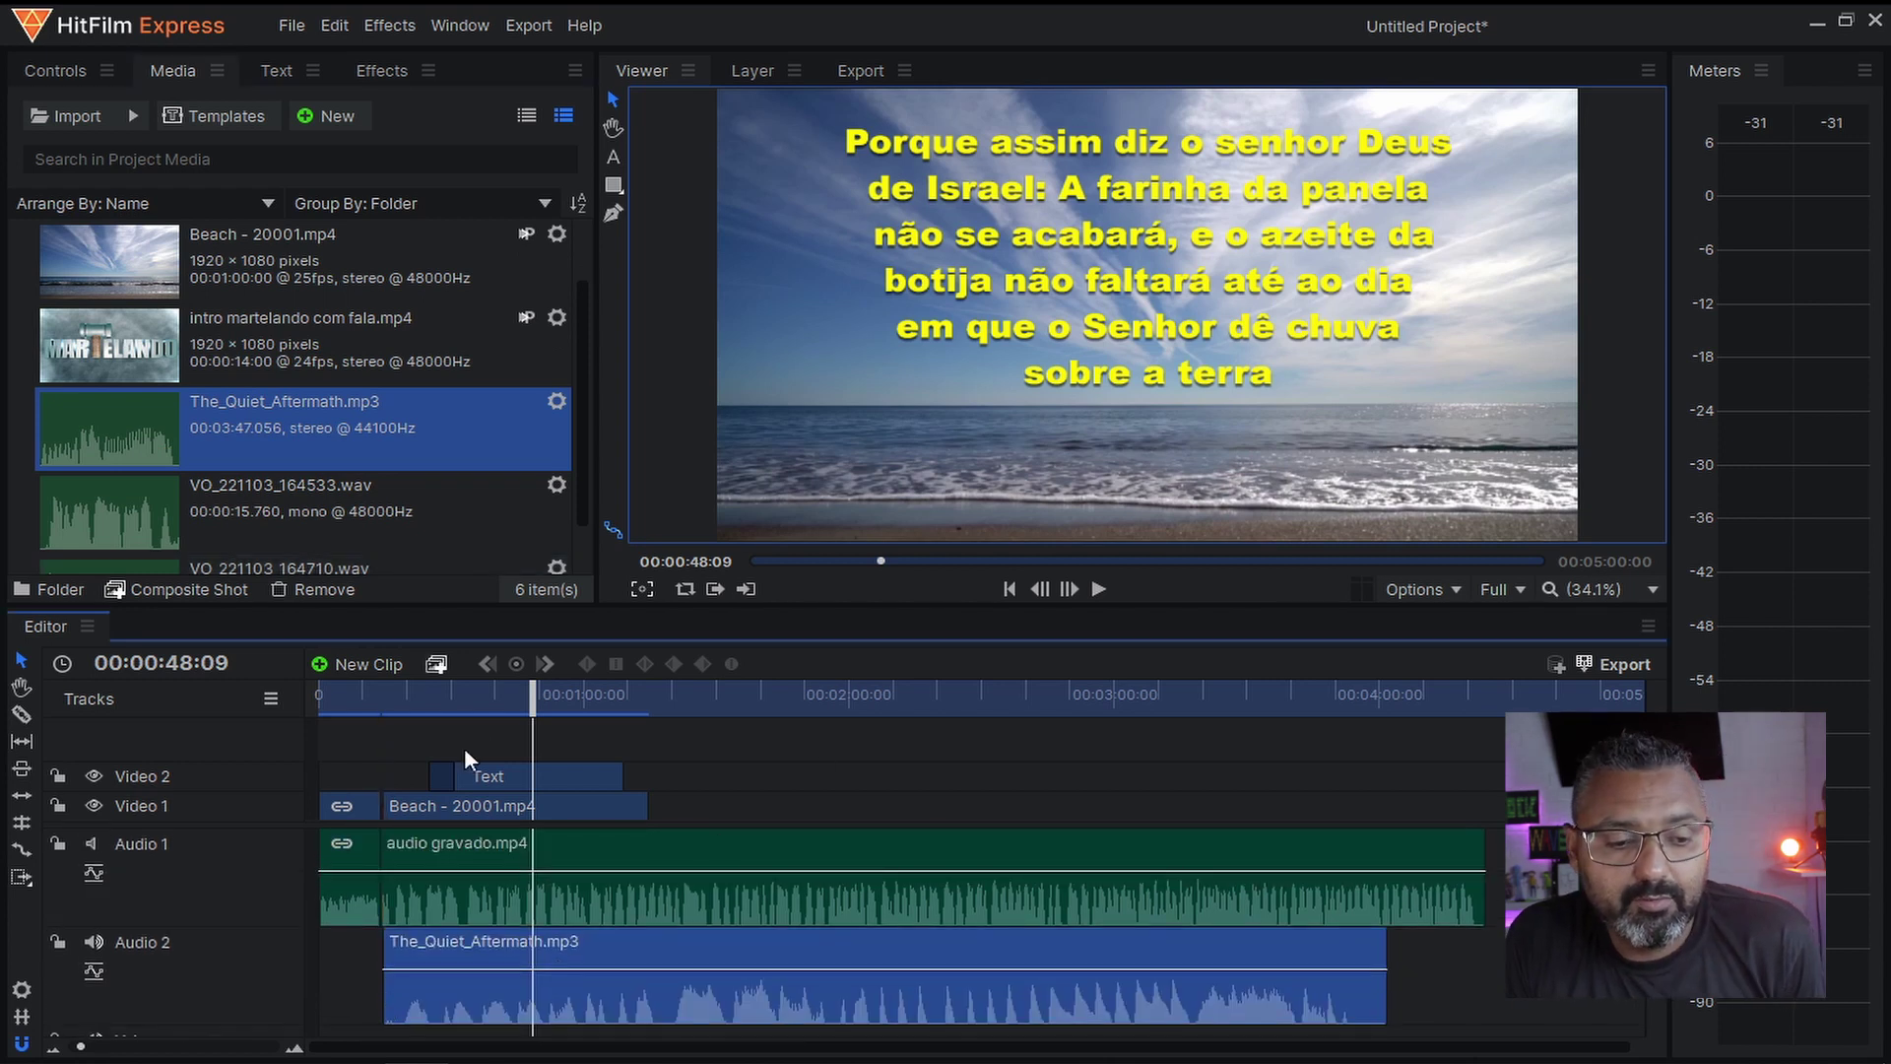
- Unmute the Audio 1 track and play the narration together with the music from near the start of the beach clip
click(412, 699)
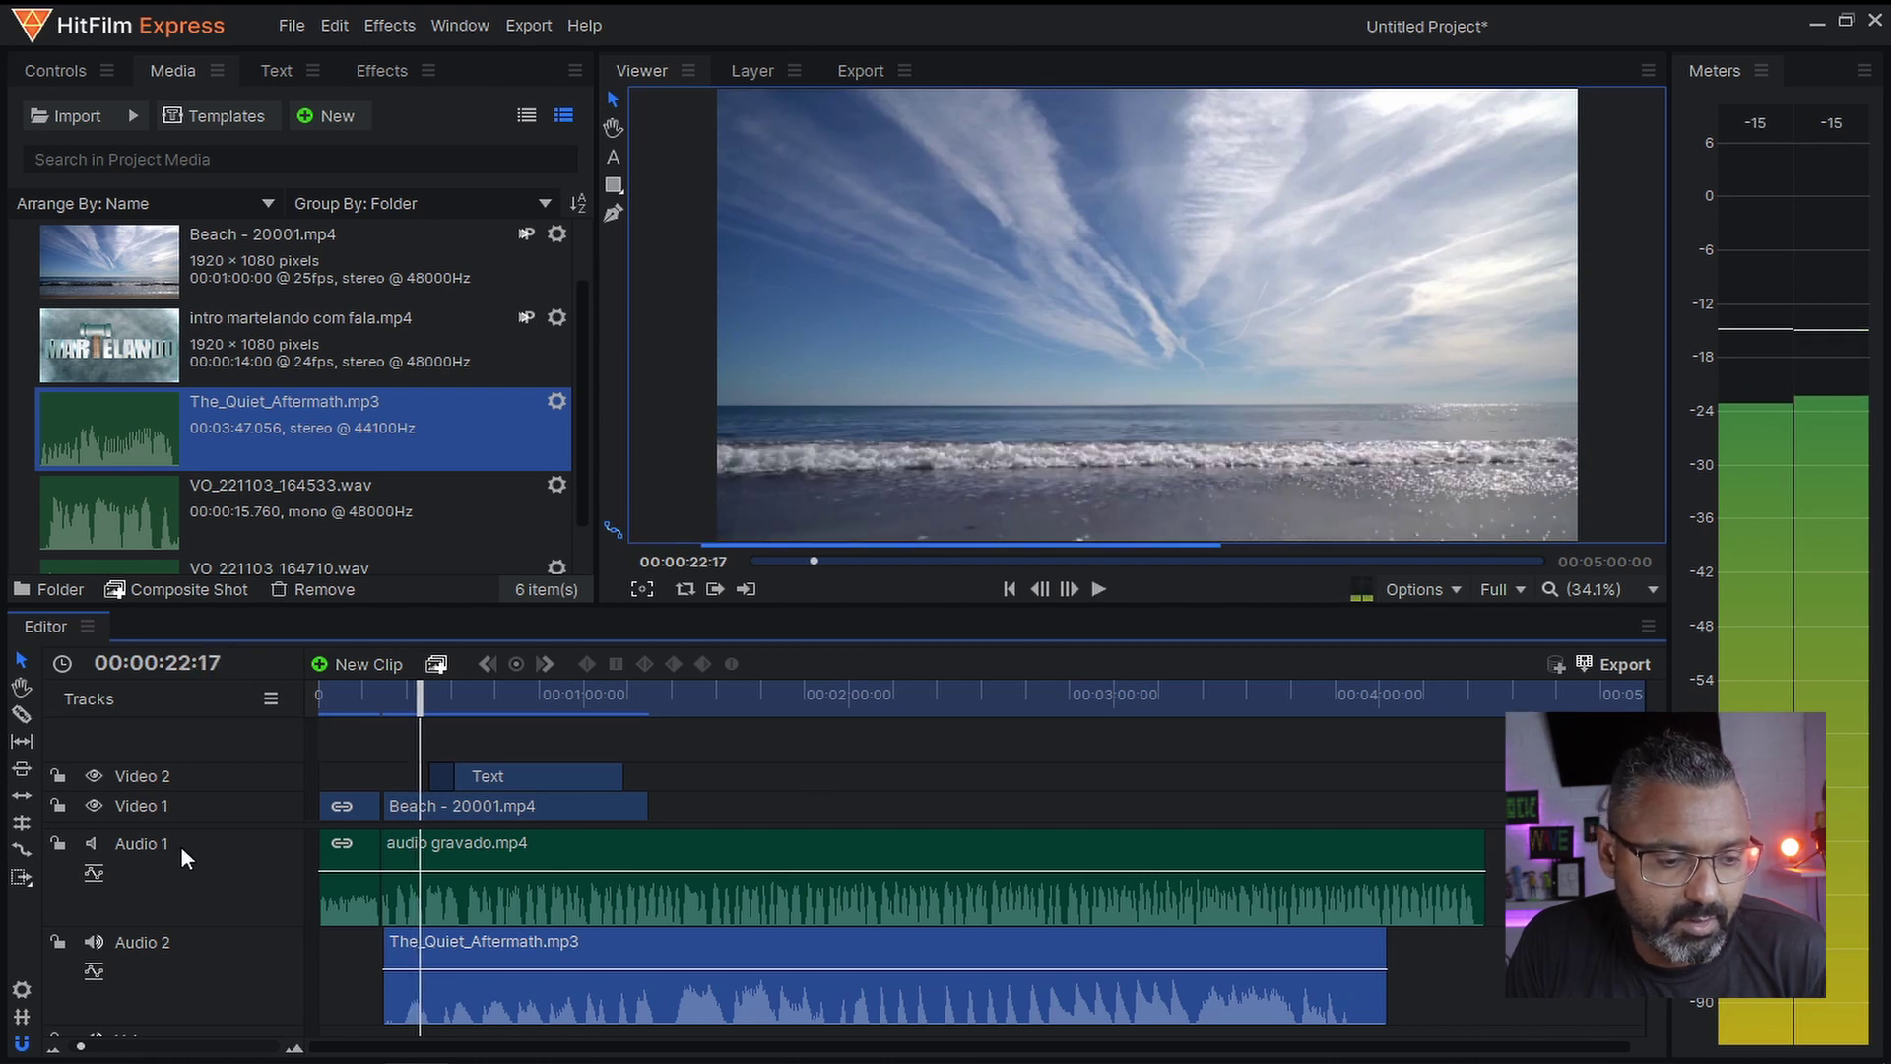
click(389, 694)
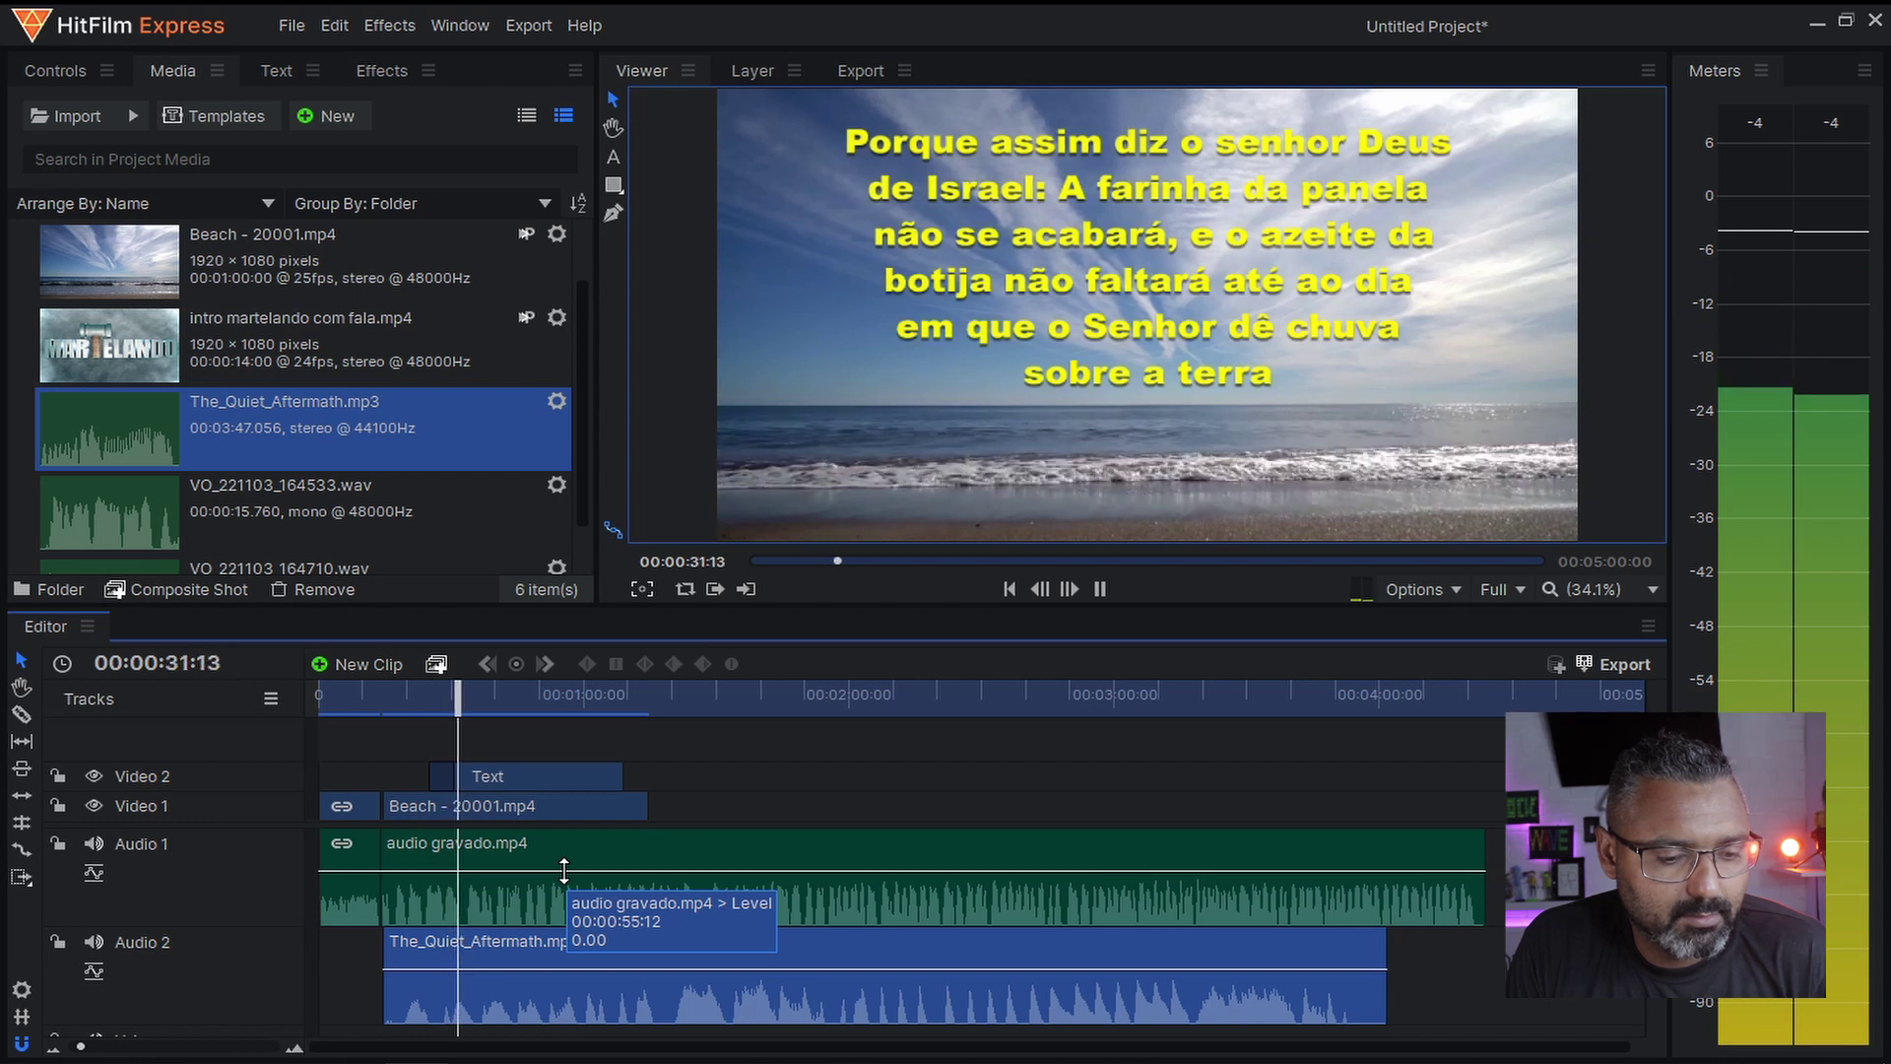
- Lower the level of the The_Quiet_Aftermath.mp3 clip on Audio 2 to -17.33, leaving the narration's level as it was
drag(564, 870, 565, 884)
key(ctrl+z)
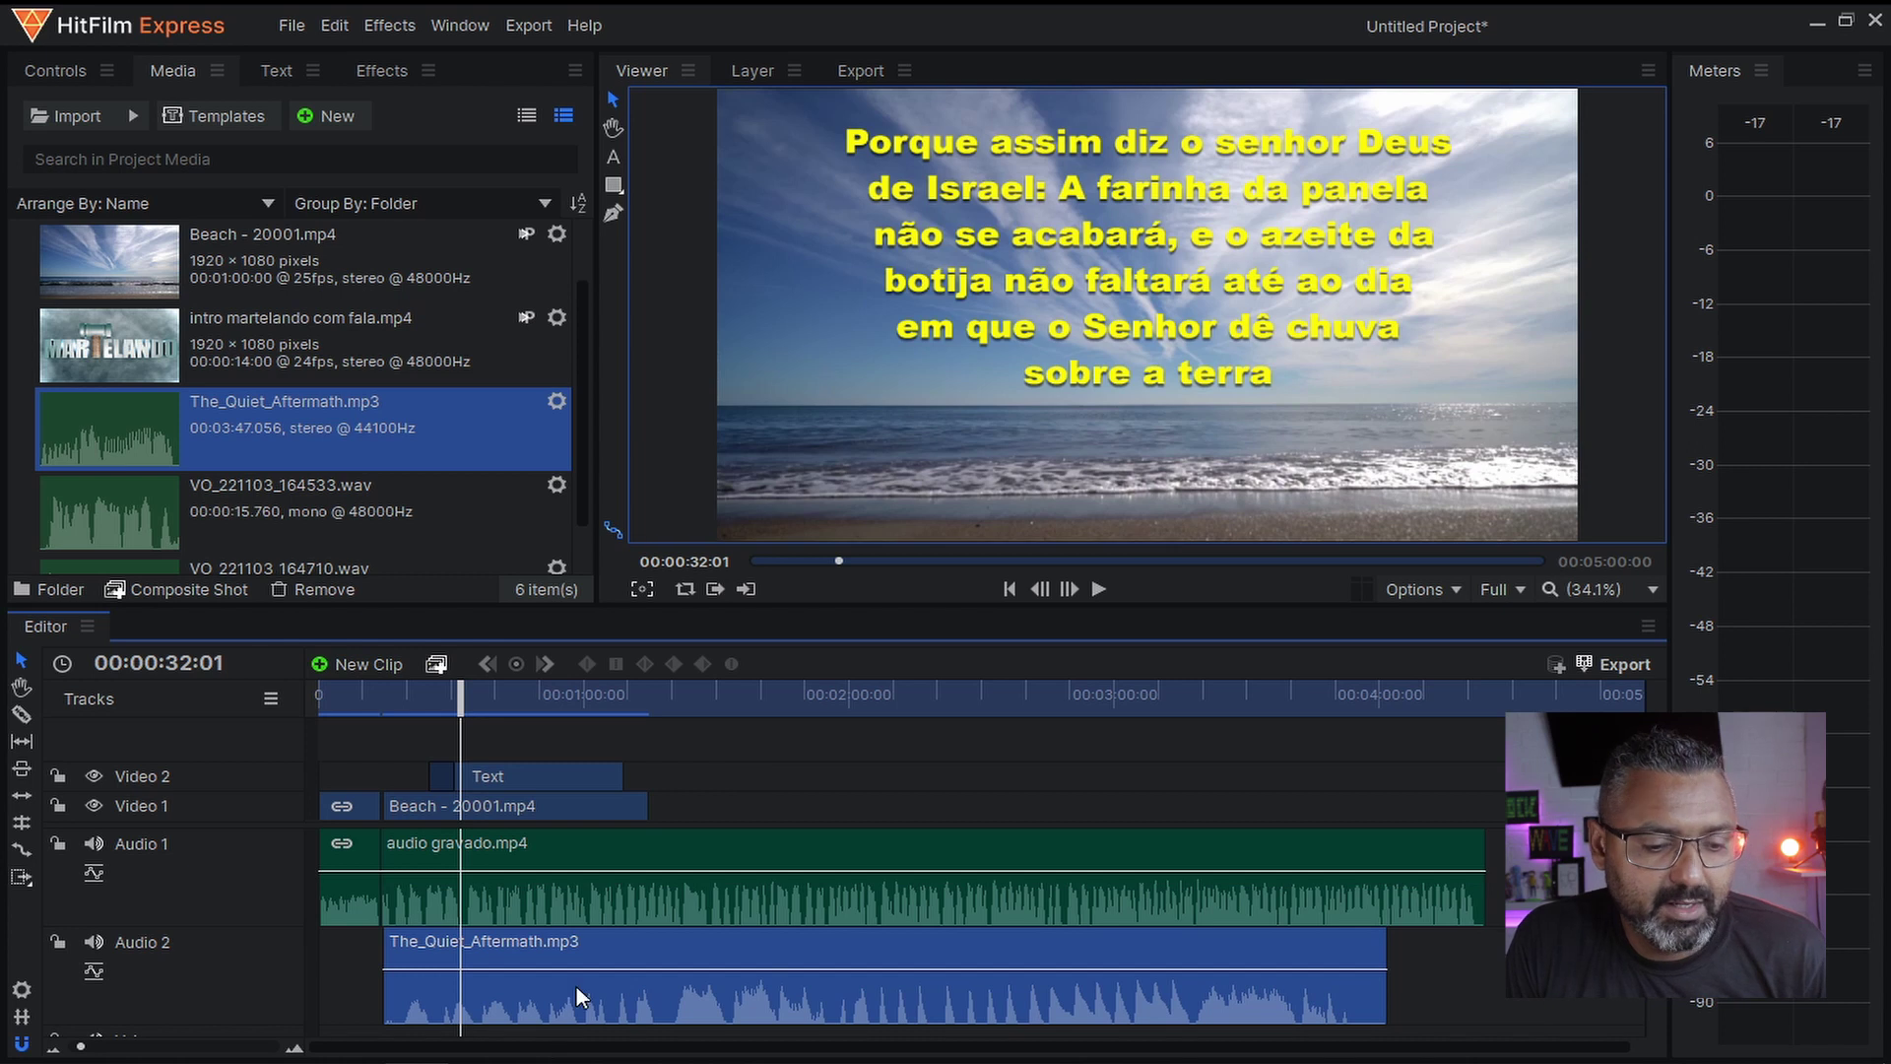
drag(581, 969, 585, 985)
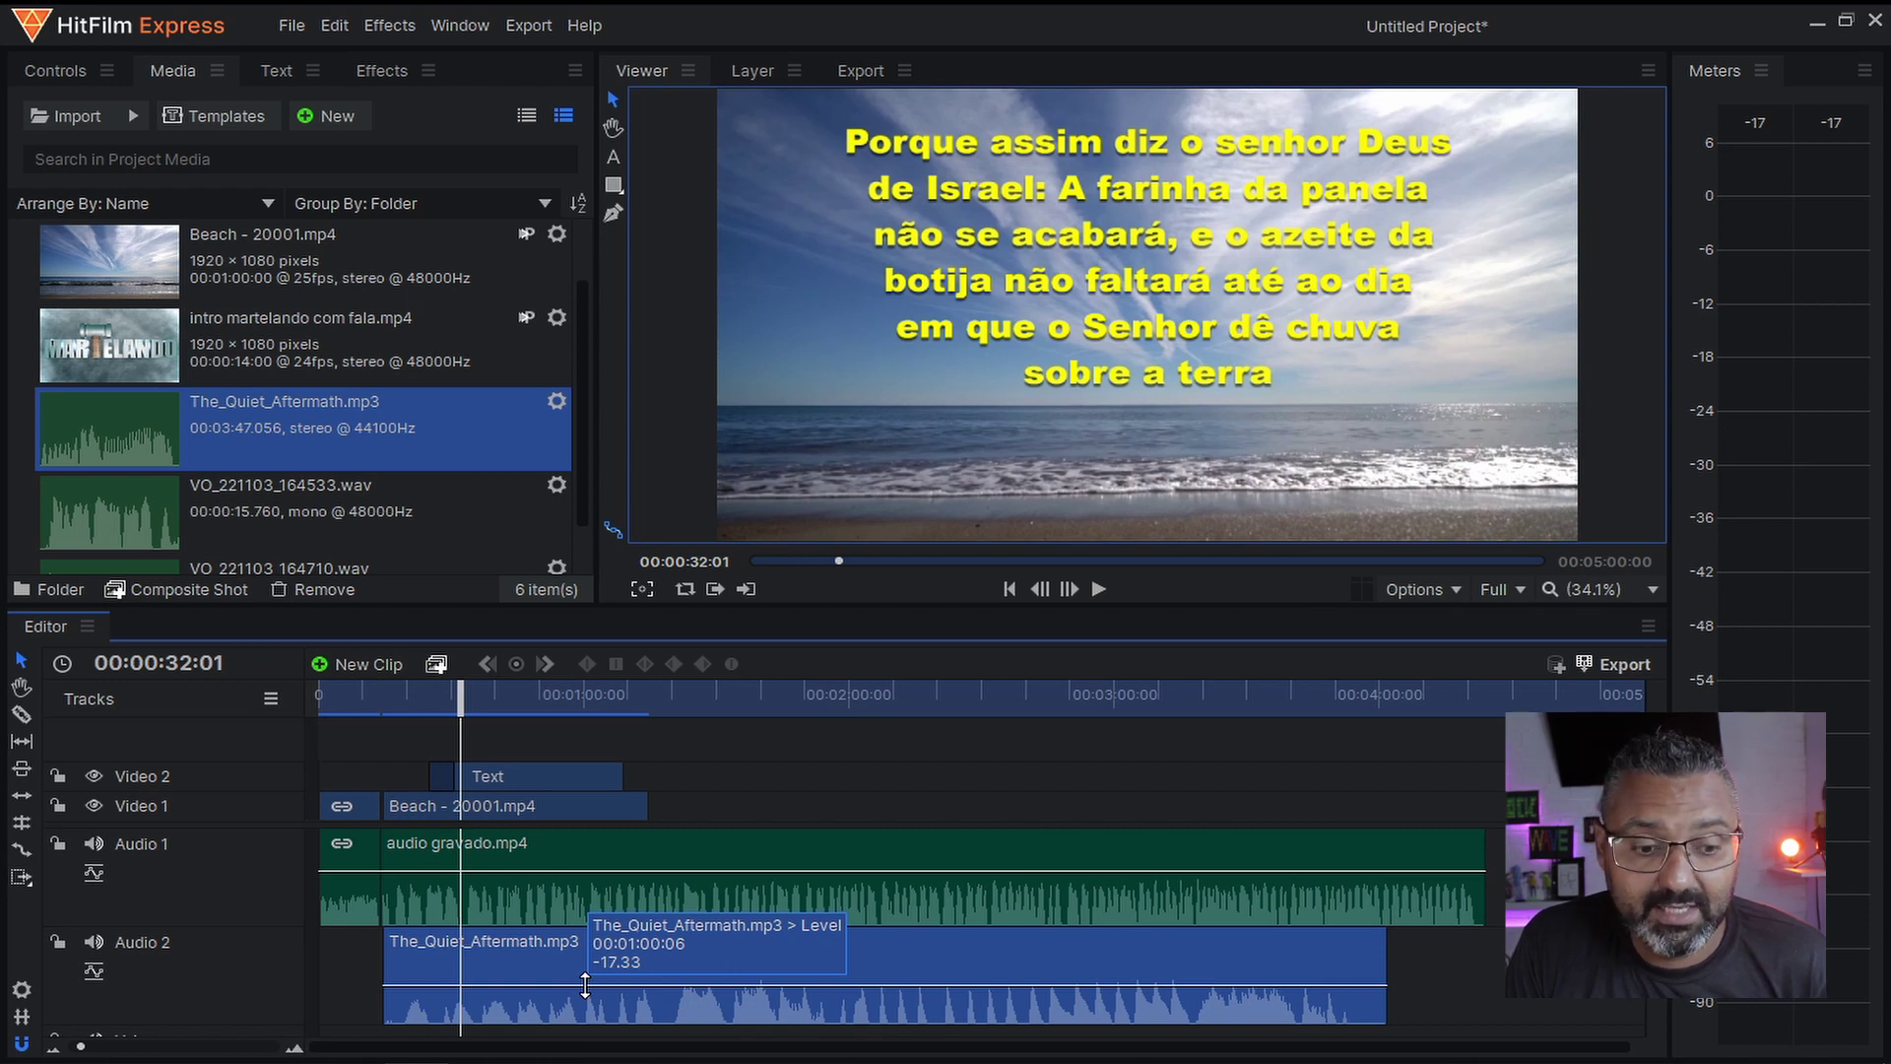
drag(585, 985, 585, 985)
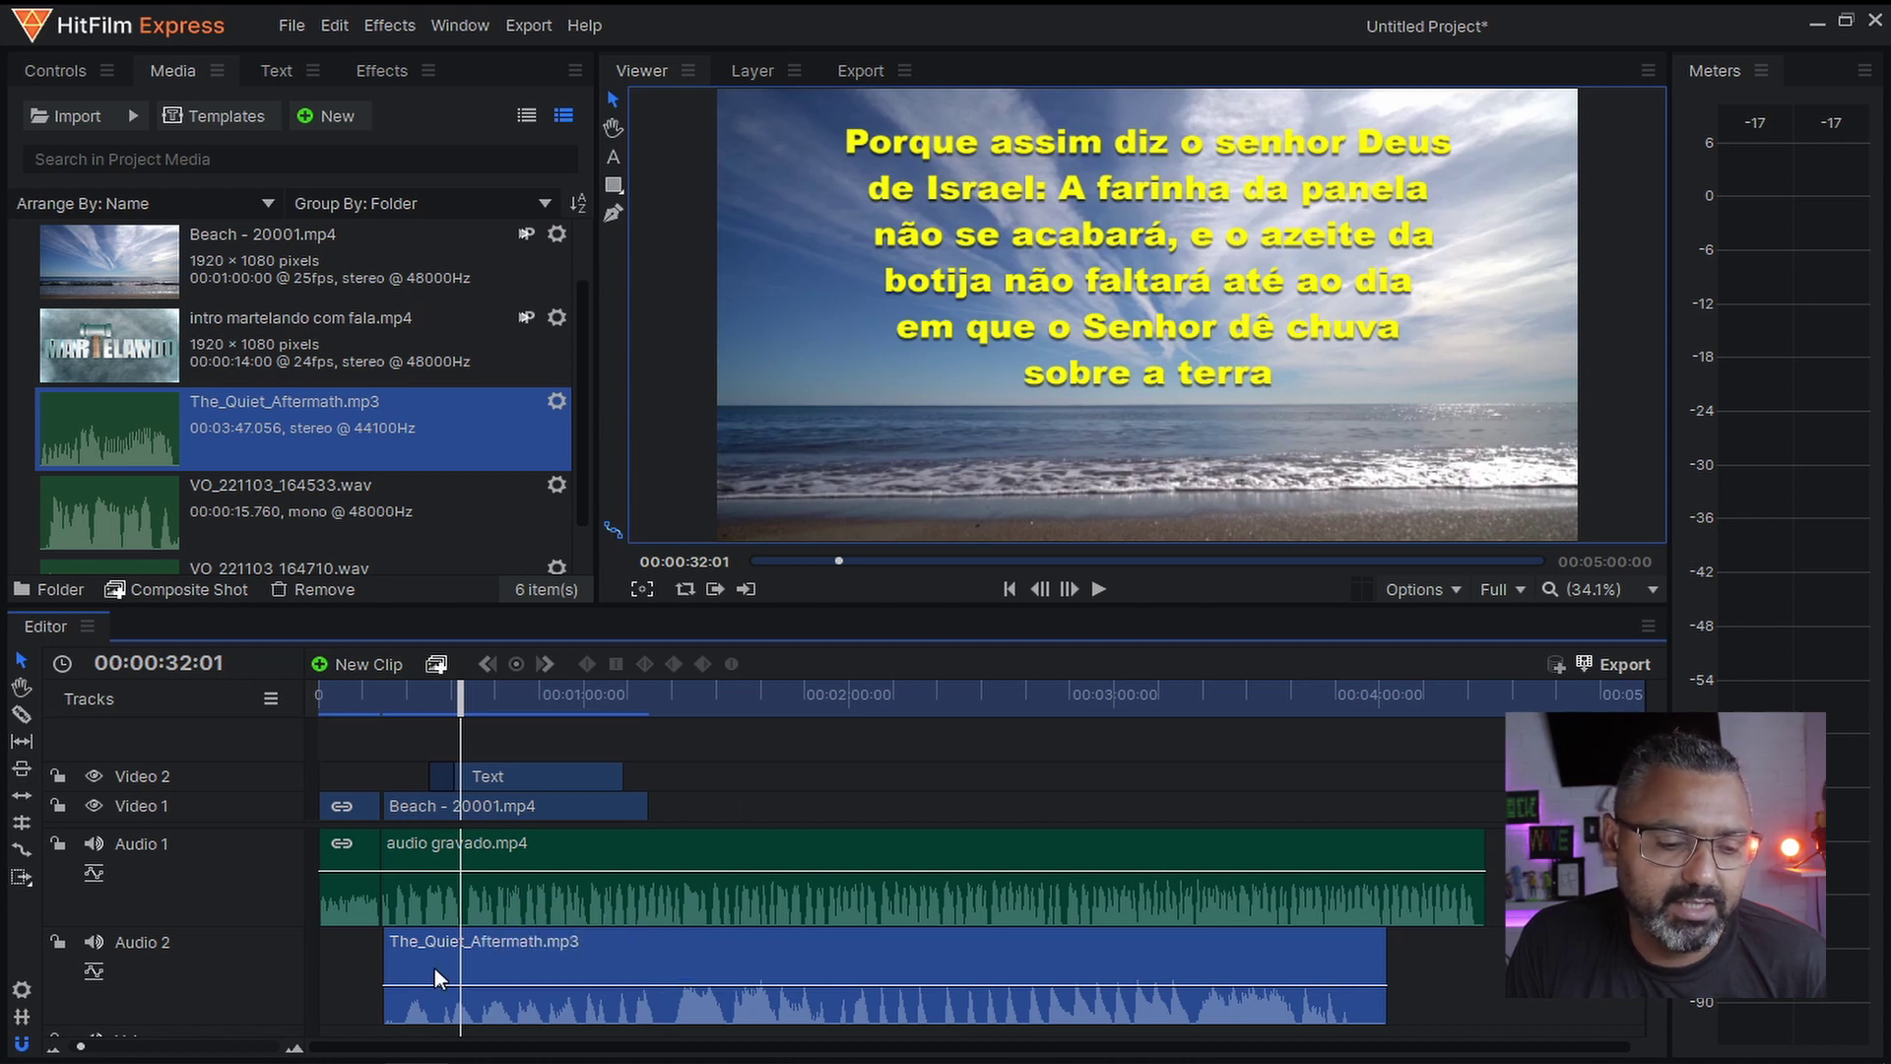
- Play the narration over the quieter music from 00:00:32:01 and about 00:00:48, and park the playhead at the beach clip's end
key(space)
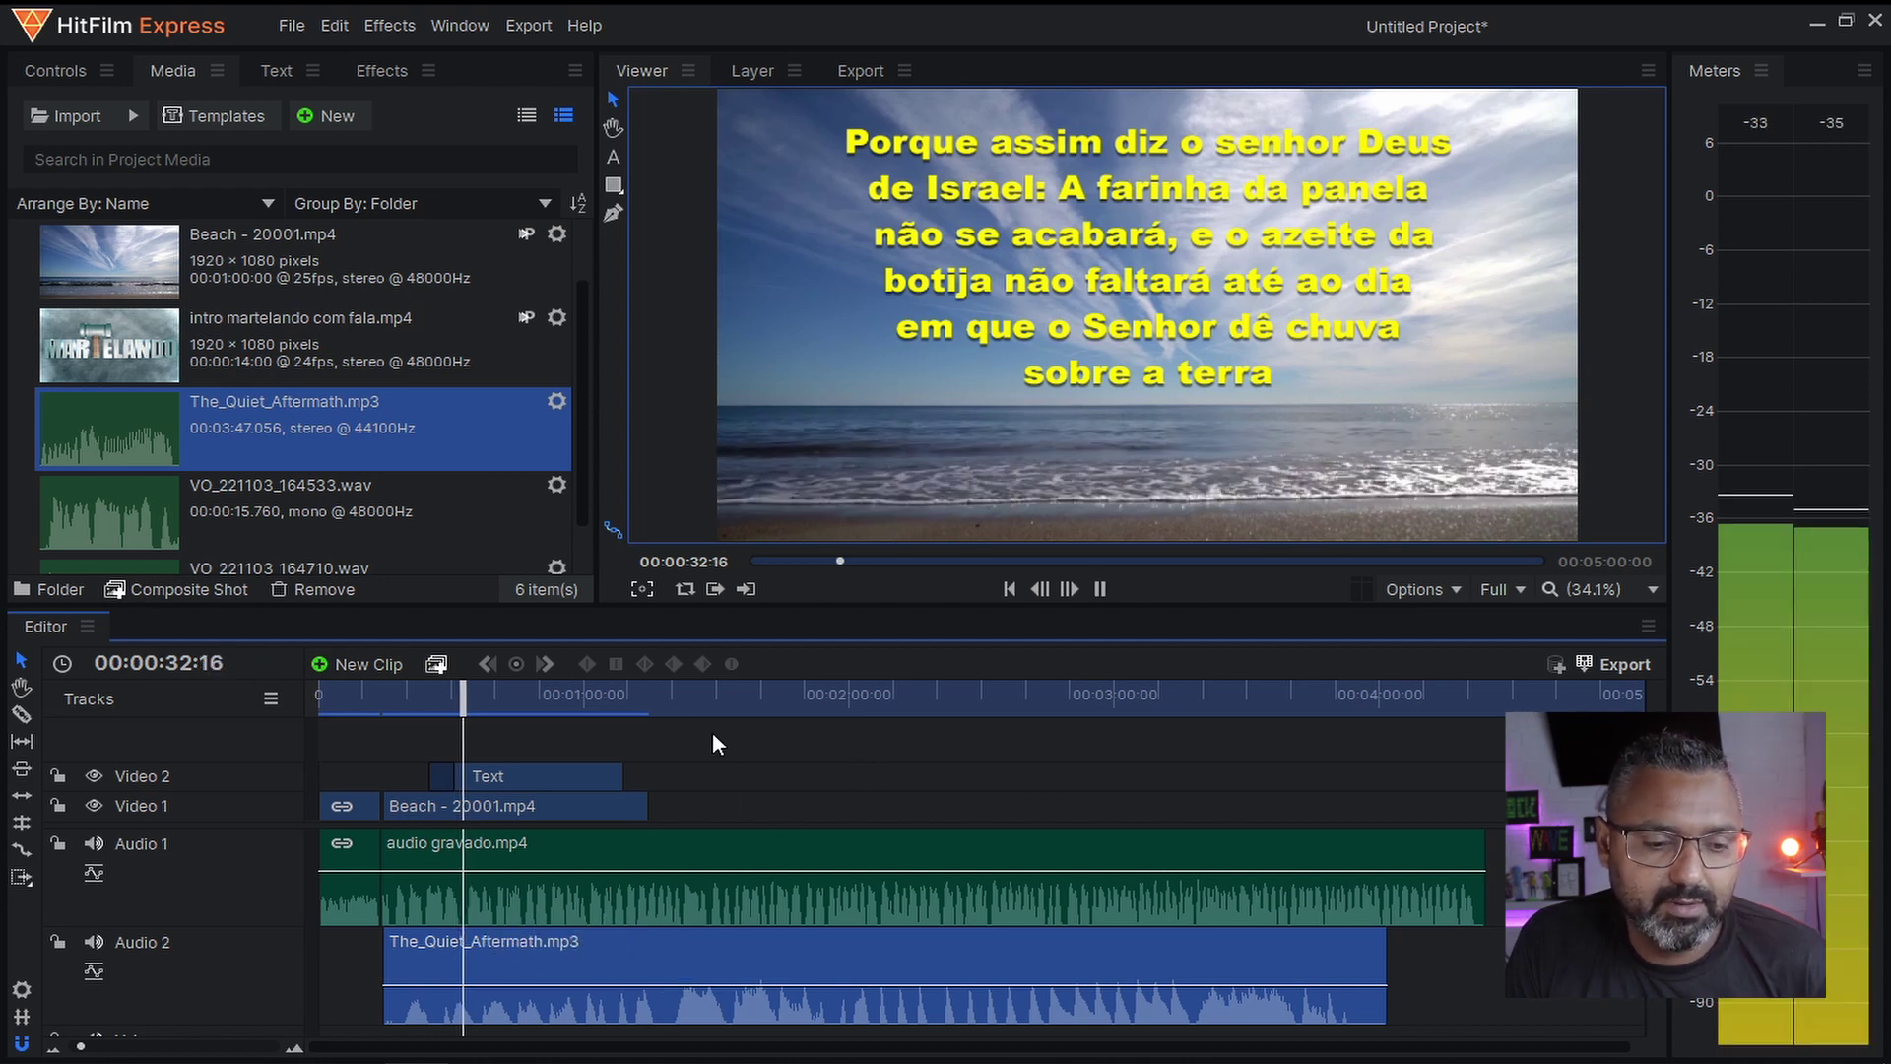
click(531, 697)
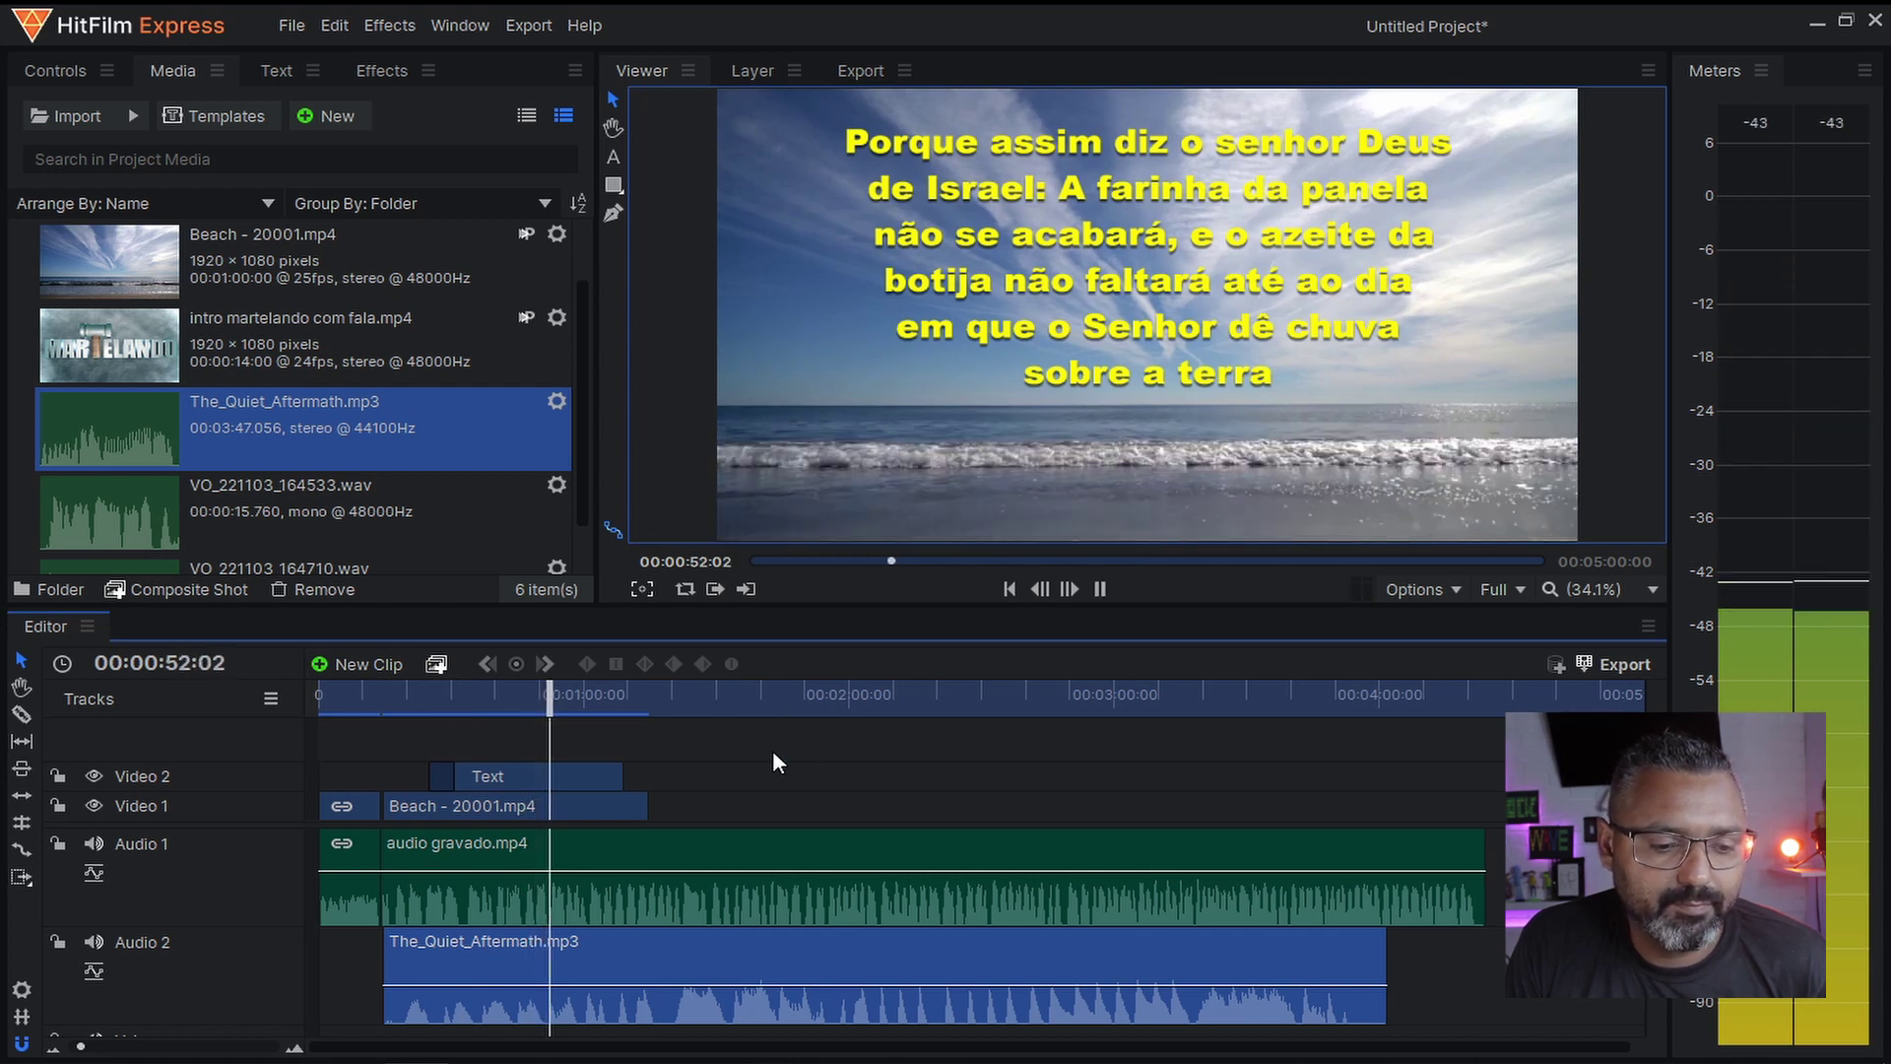
key(space)
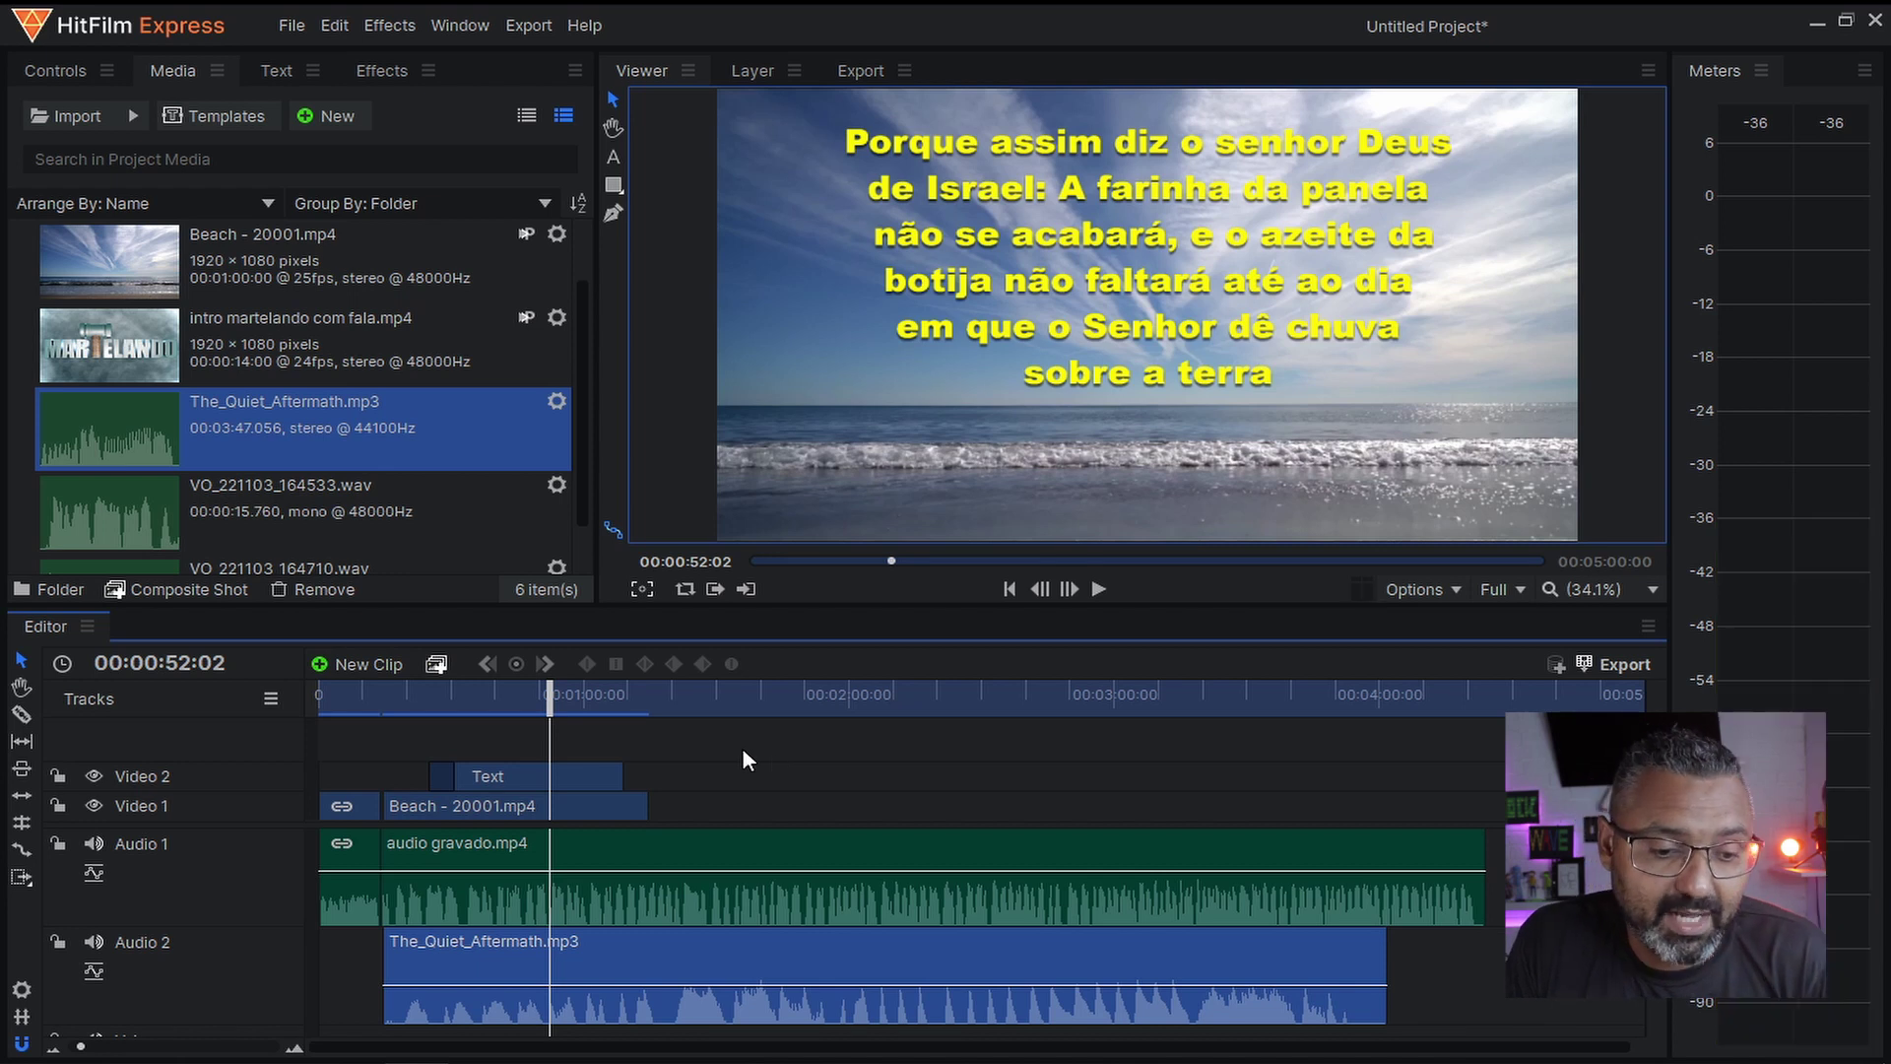
click(647, 690)
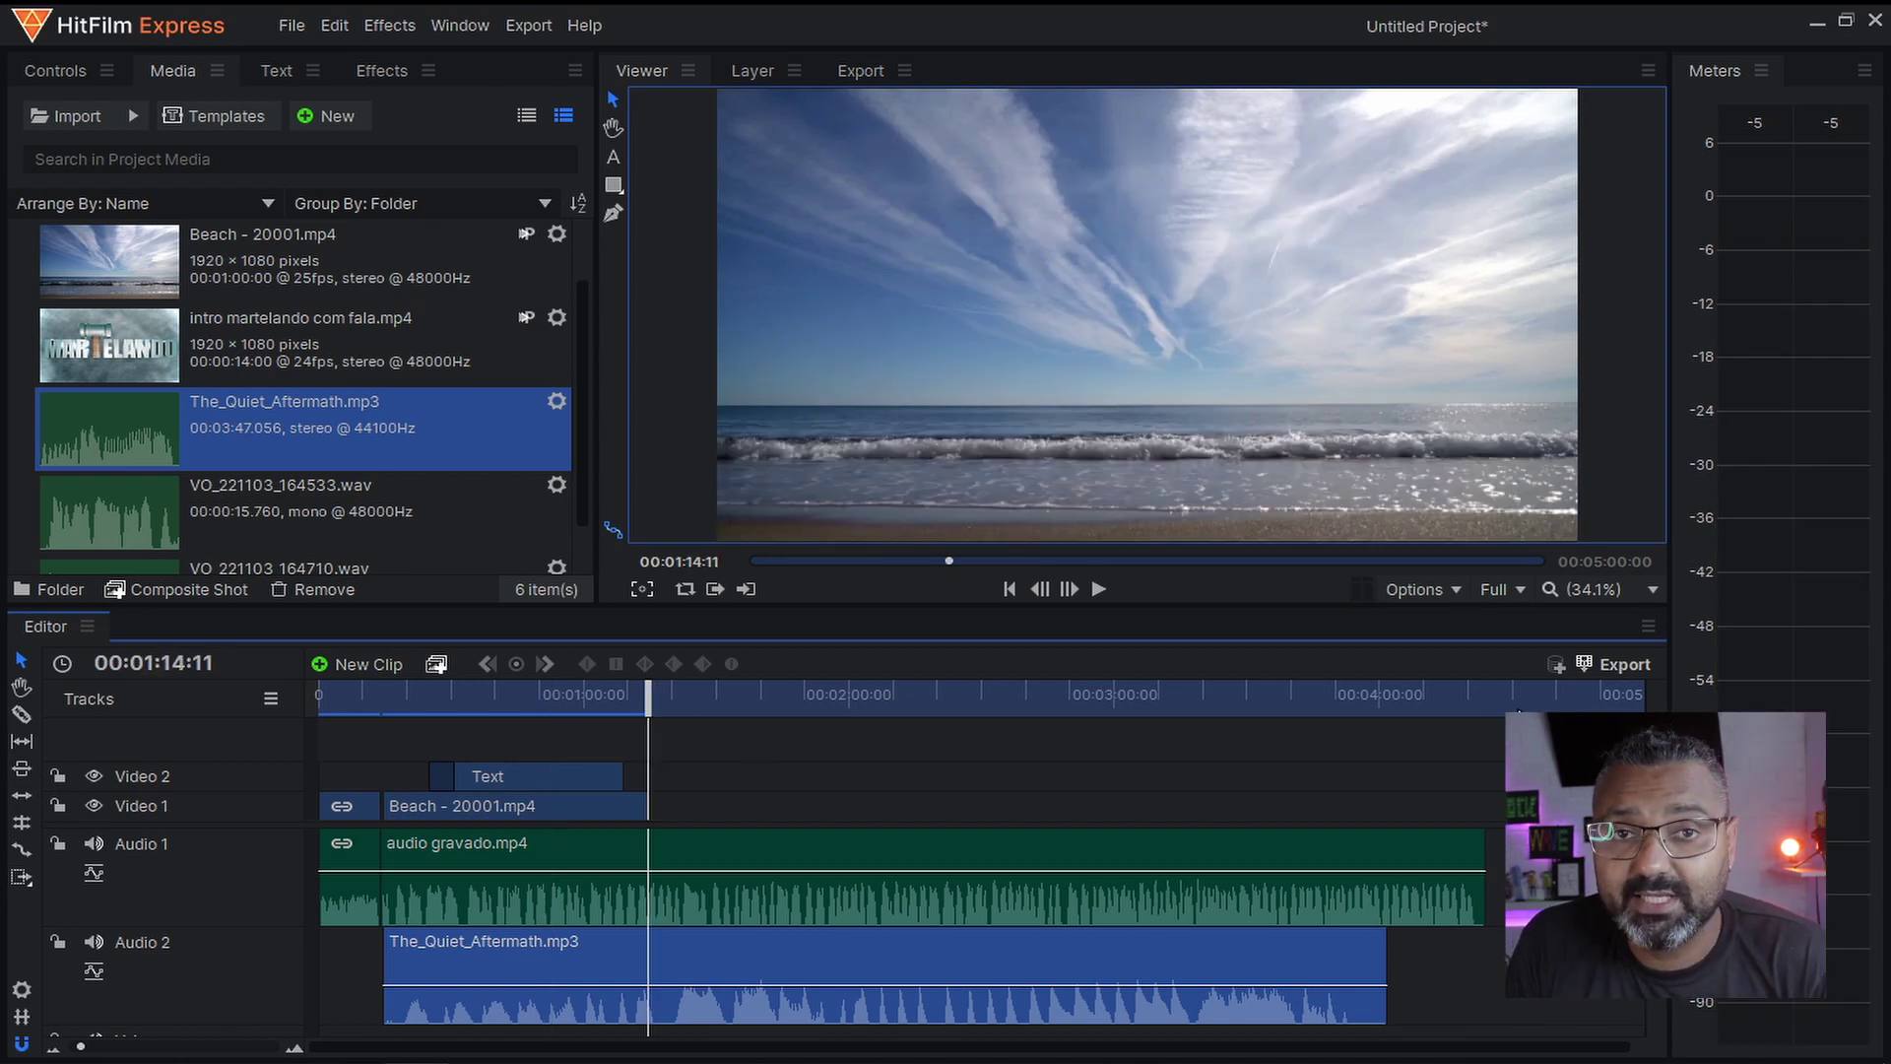
click(1418, 783)
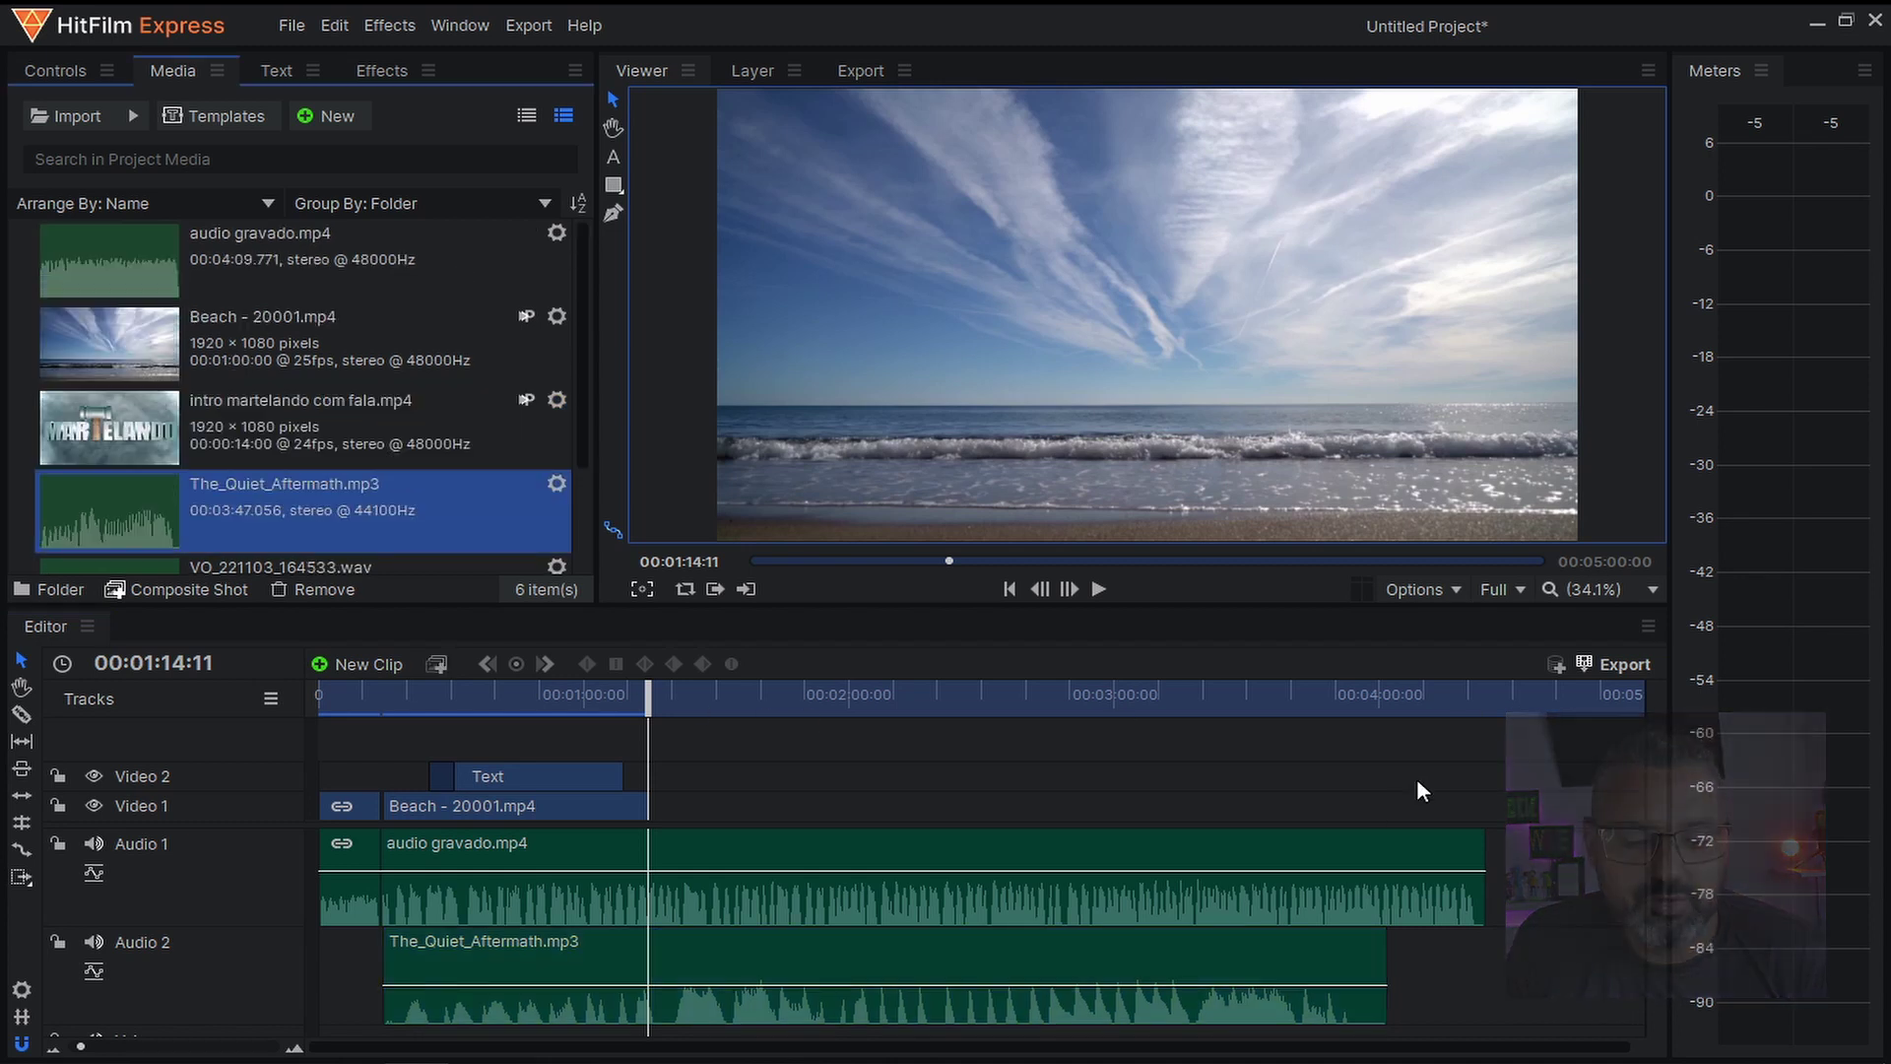
- Add the timeline's contents to the export queue with the YouTube 1080p HD preset
click(1624, 664)
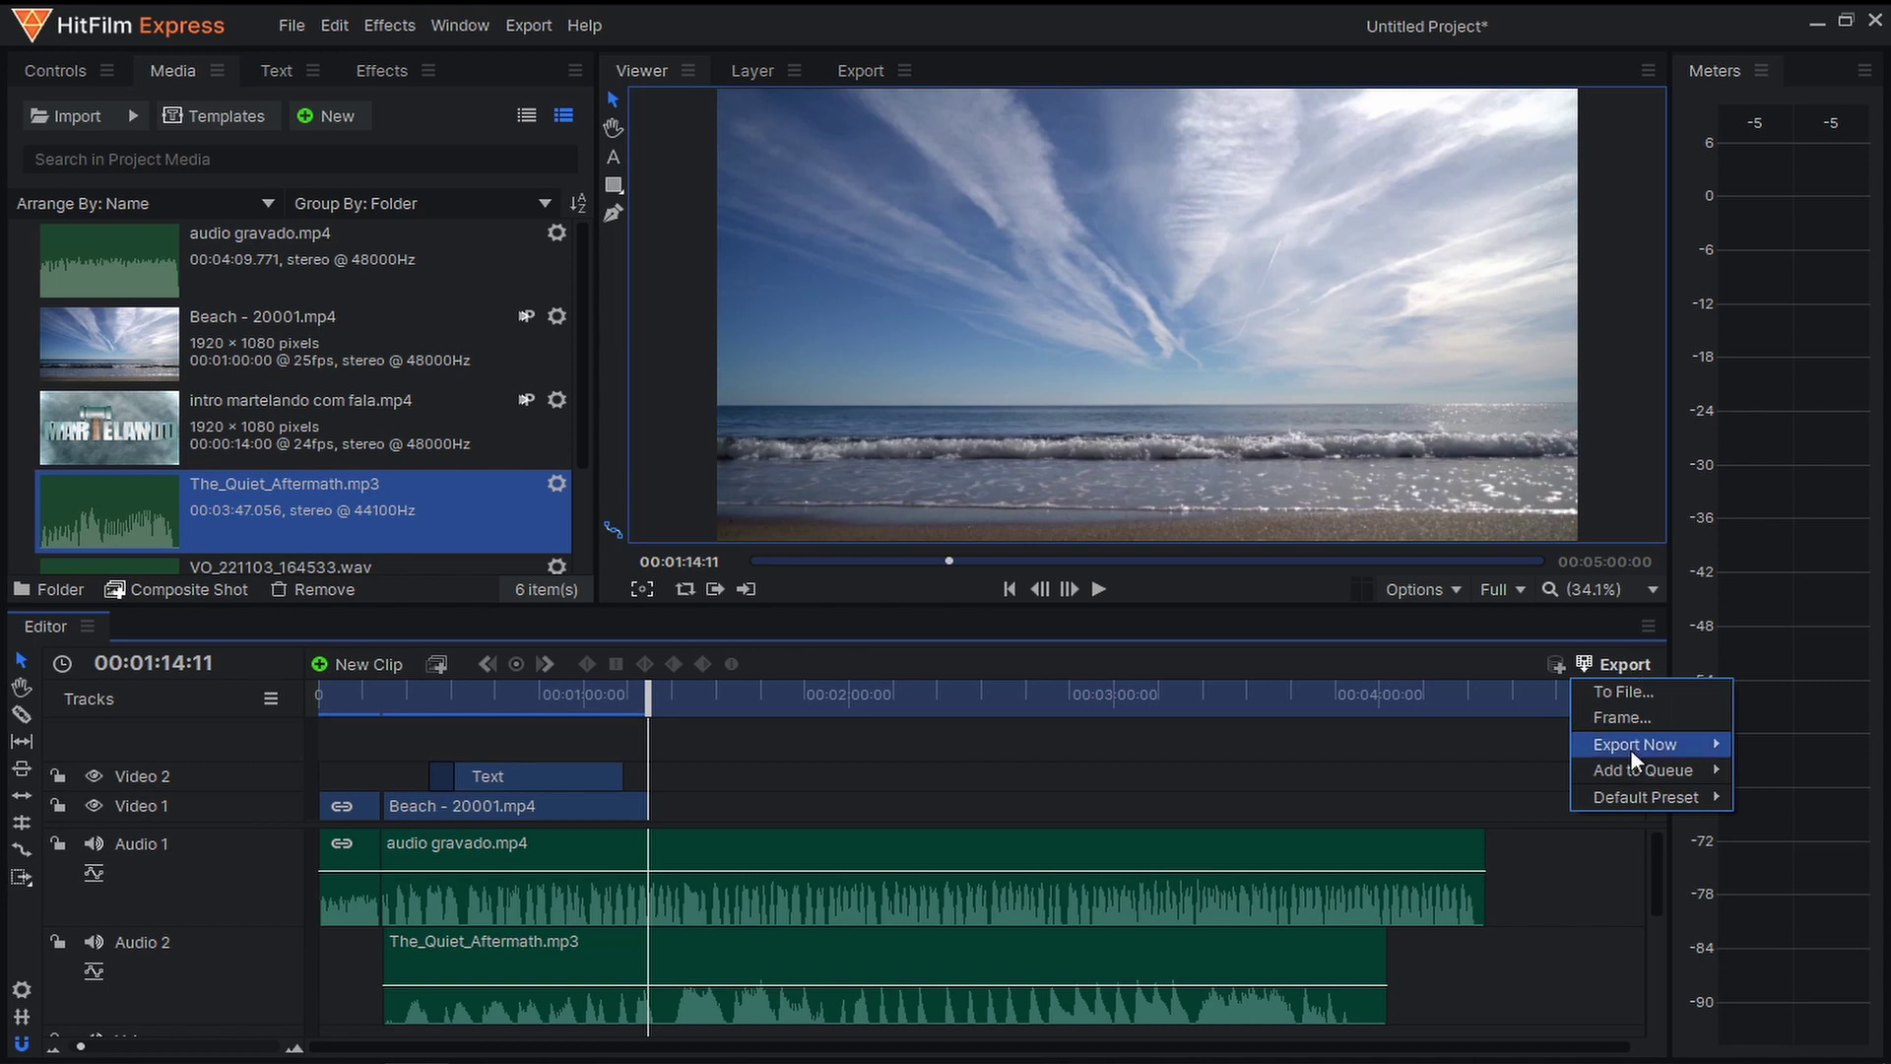
mouse_move(1641, 773)
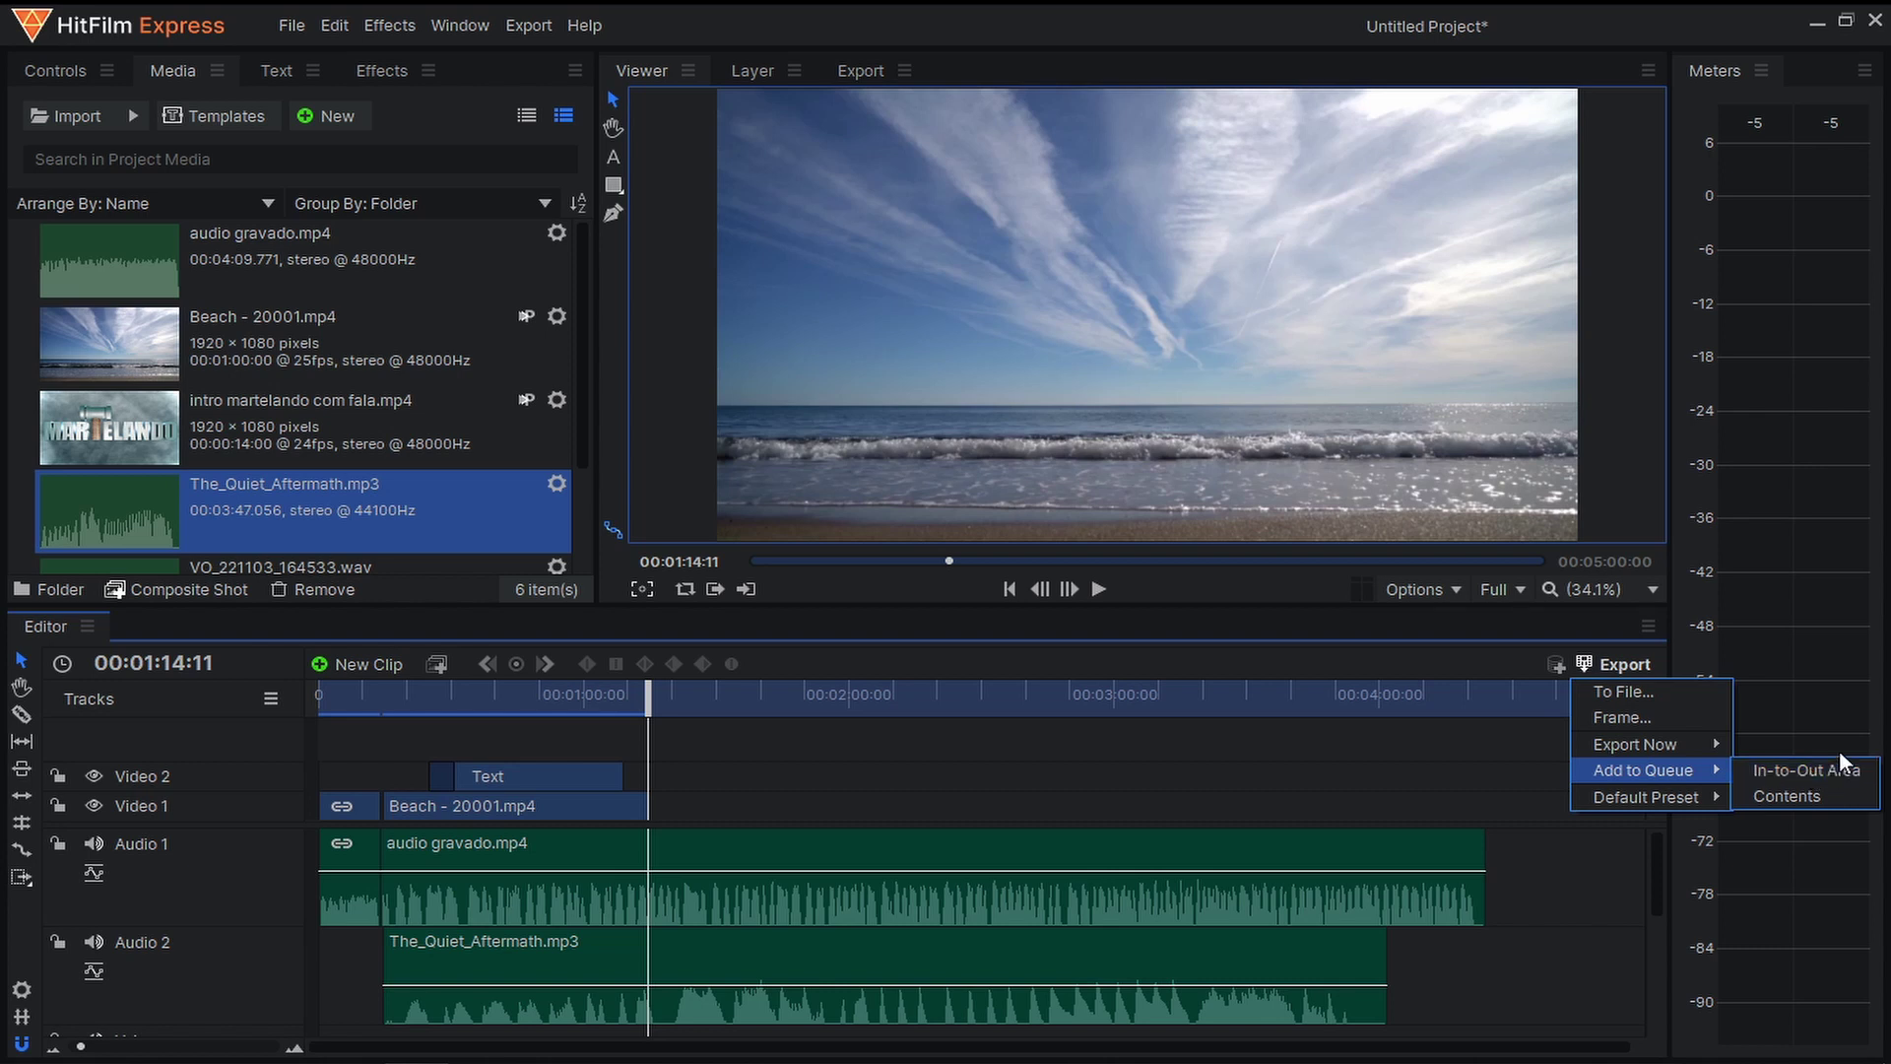
click(1787, 797)
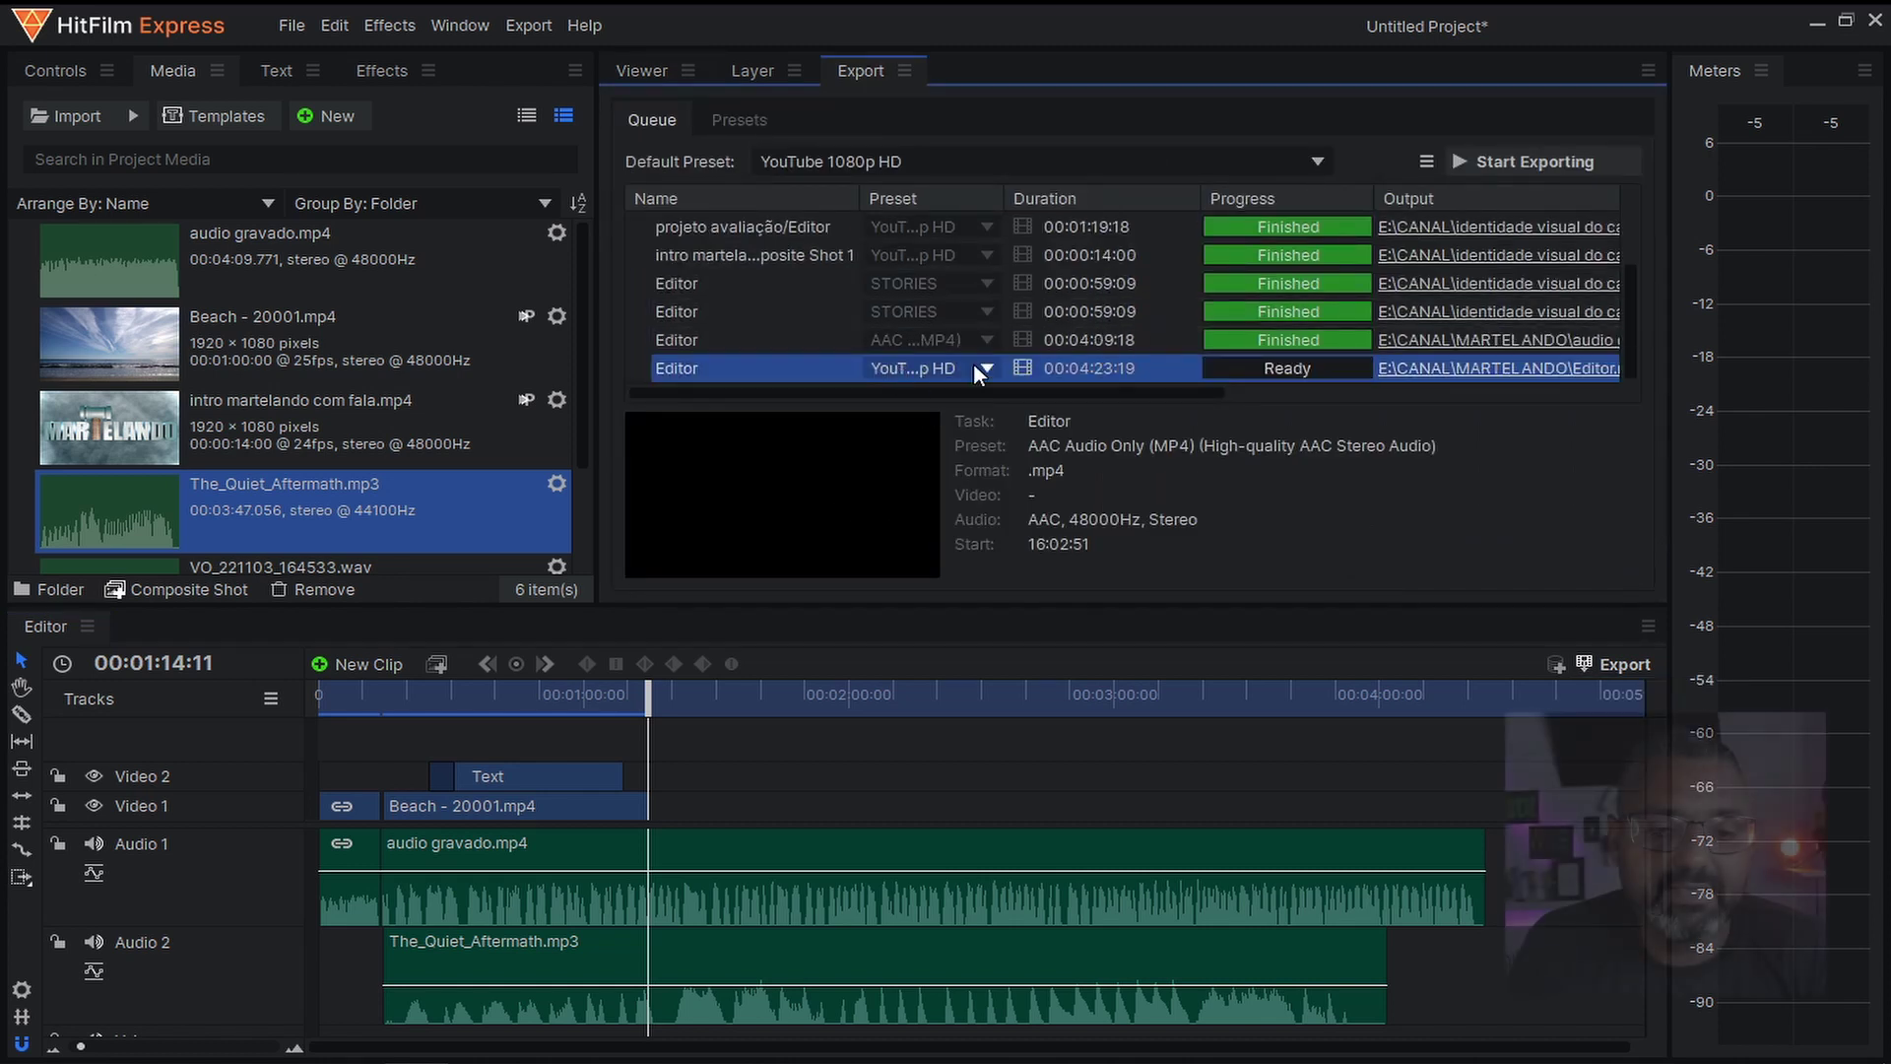
click(987, 366)
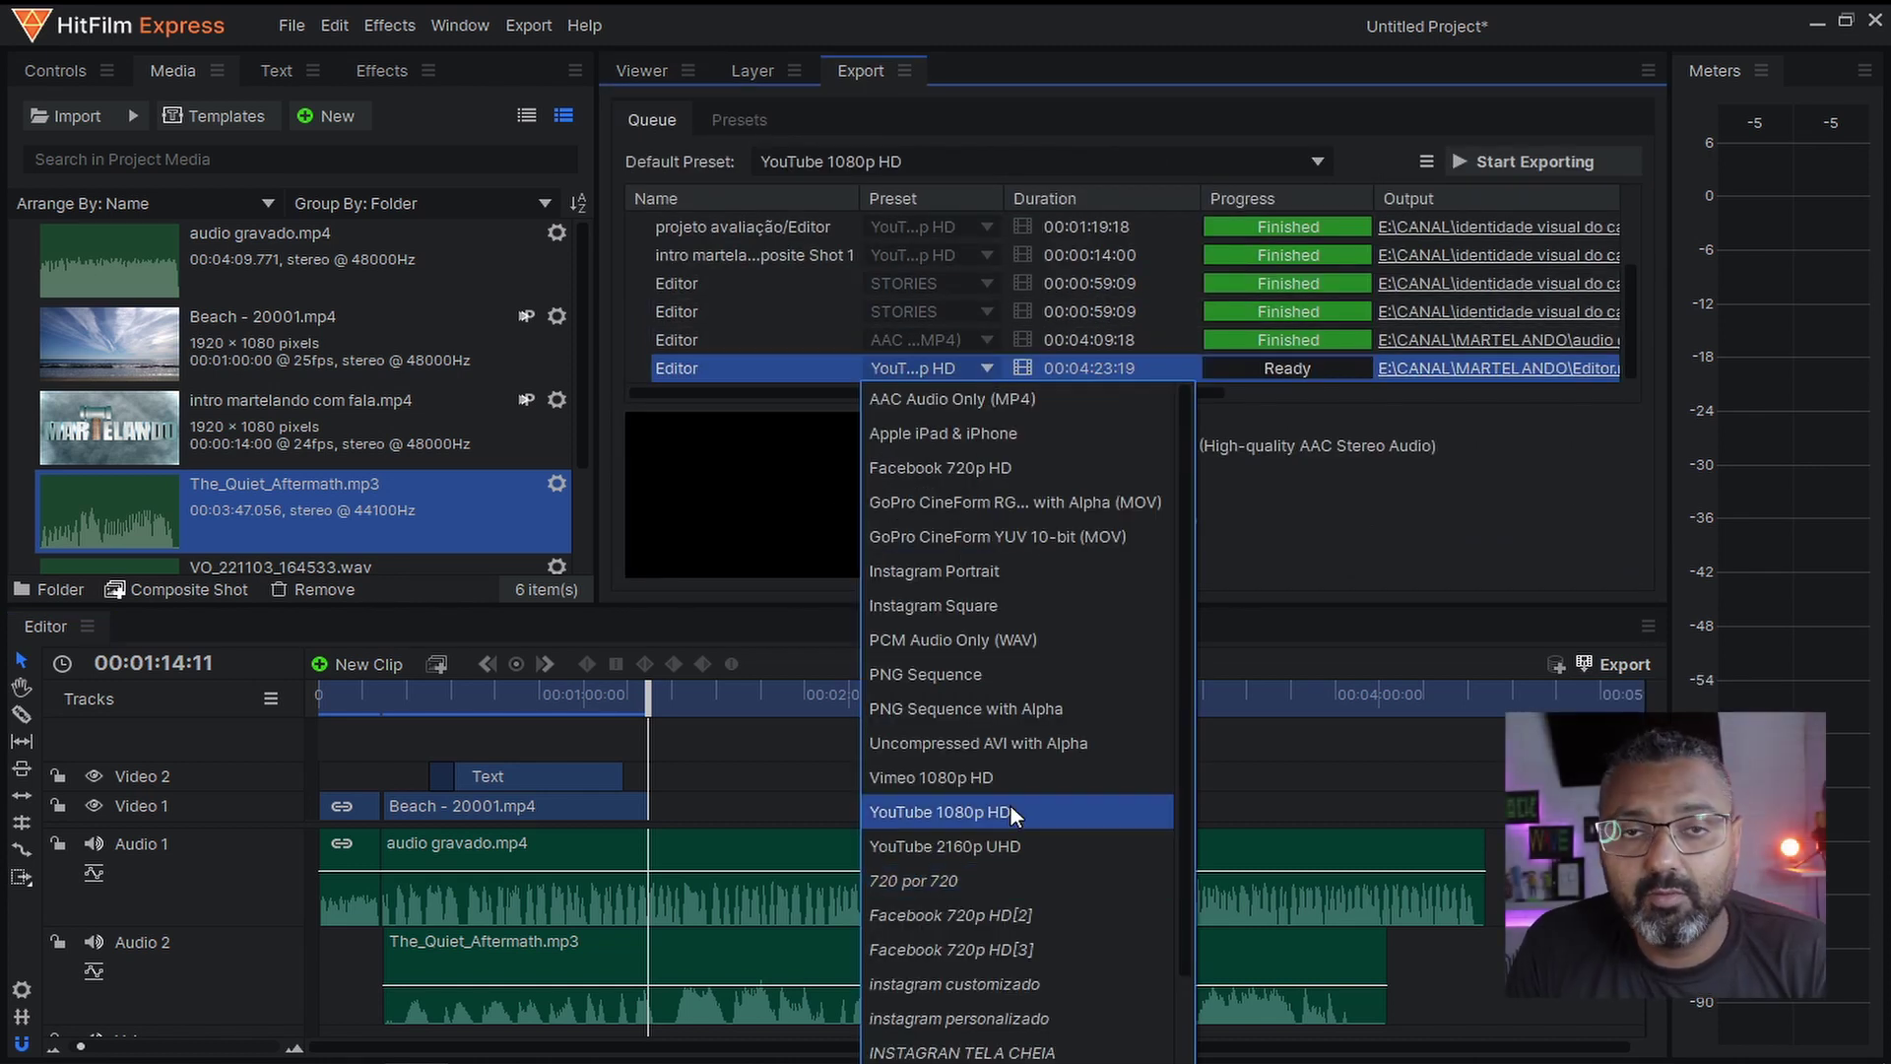
click(1084, 811)
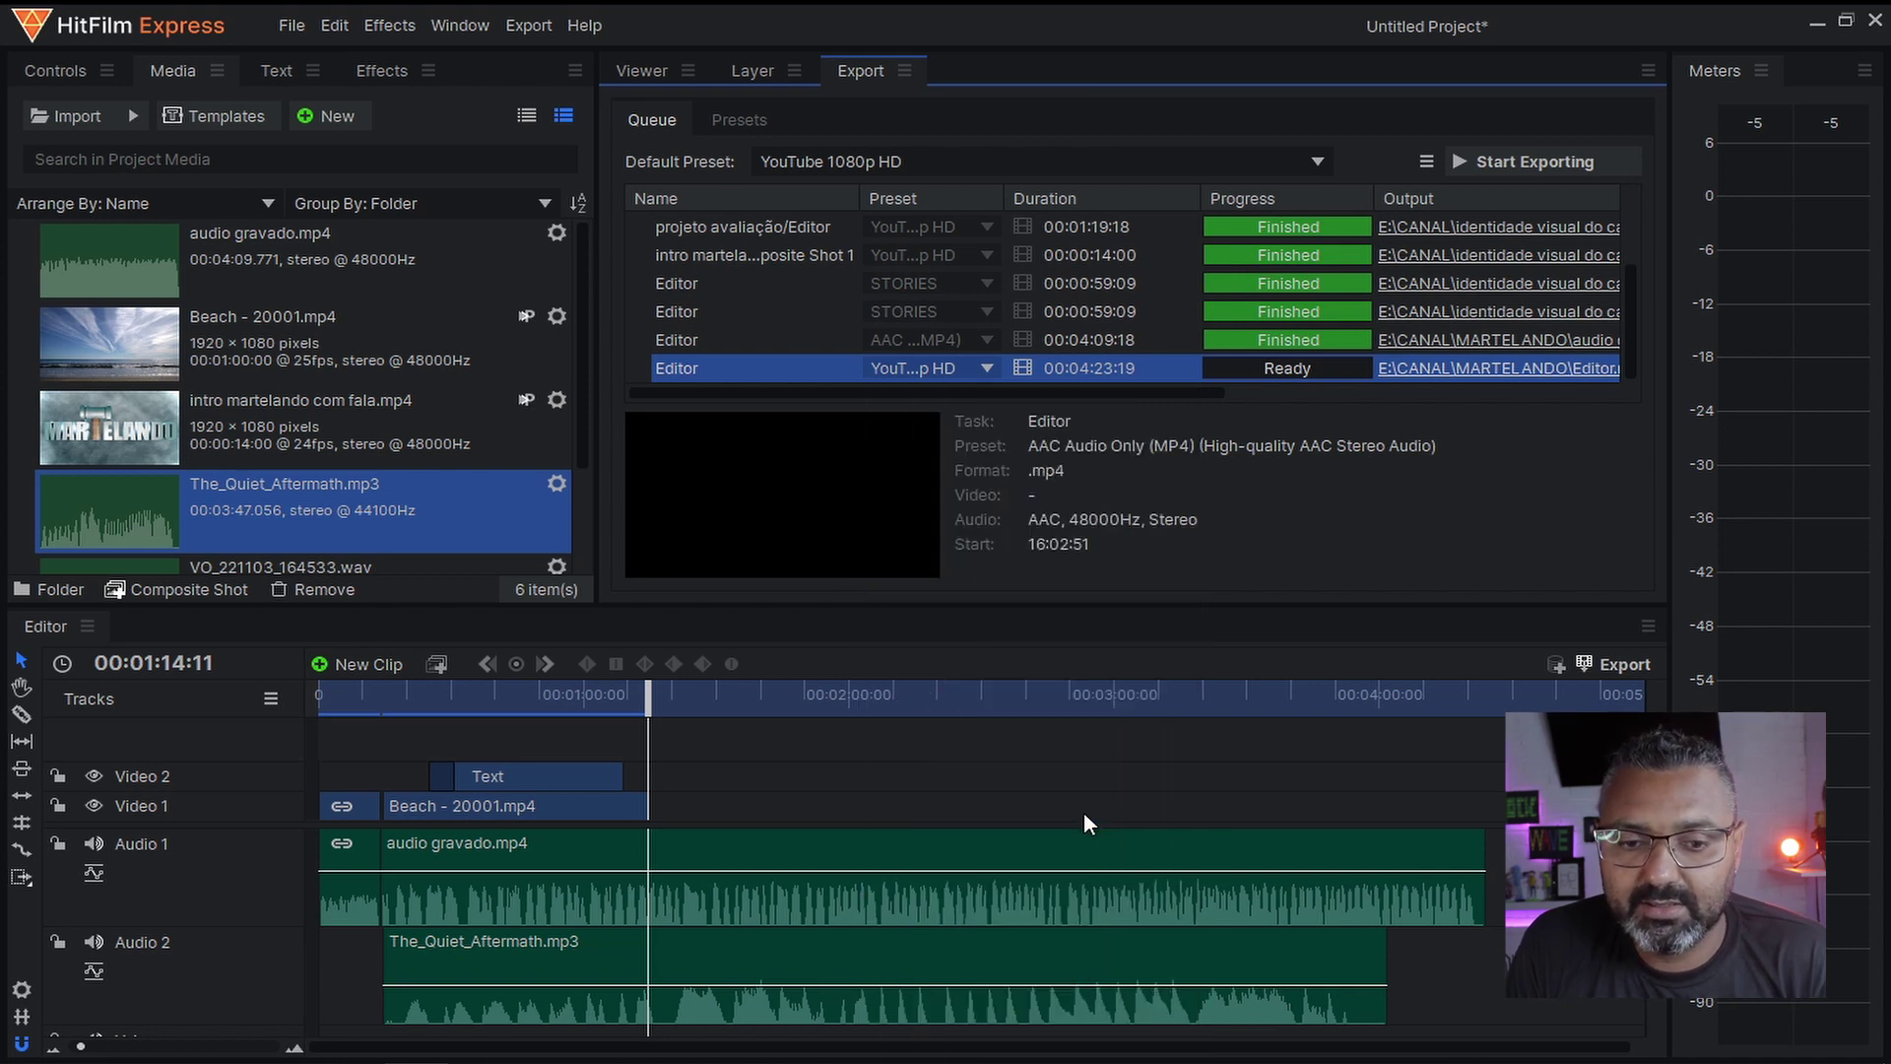
- Save the queued output as Editor.mp4 in E:\CANAL\MARTELANDO and start exporting
click(1541, 367)
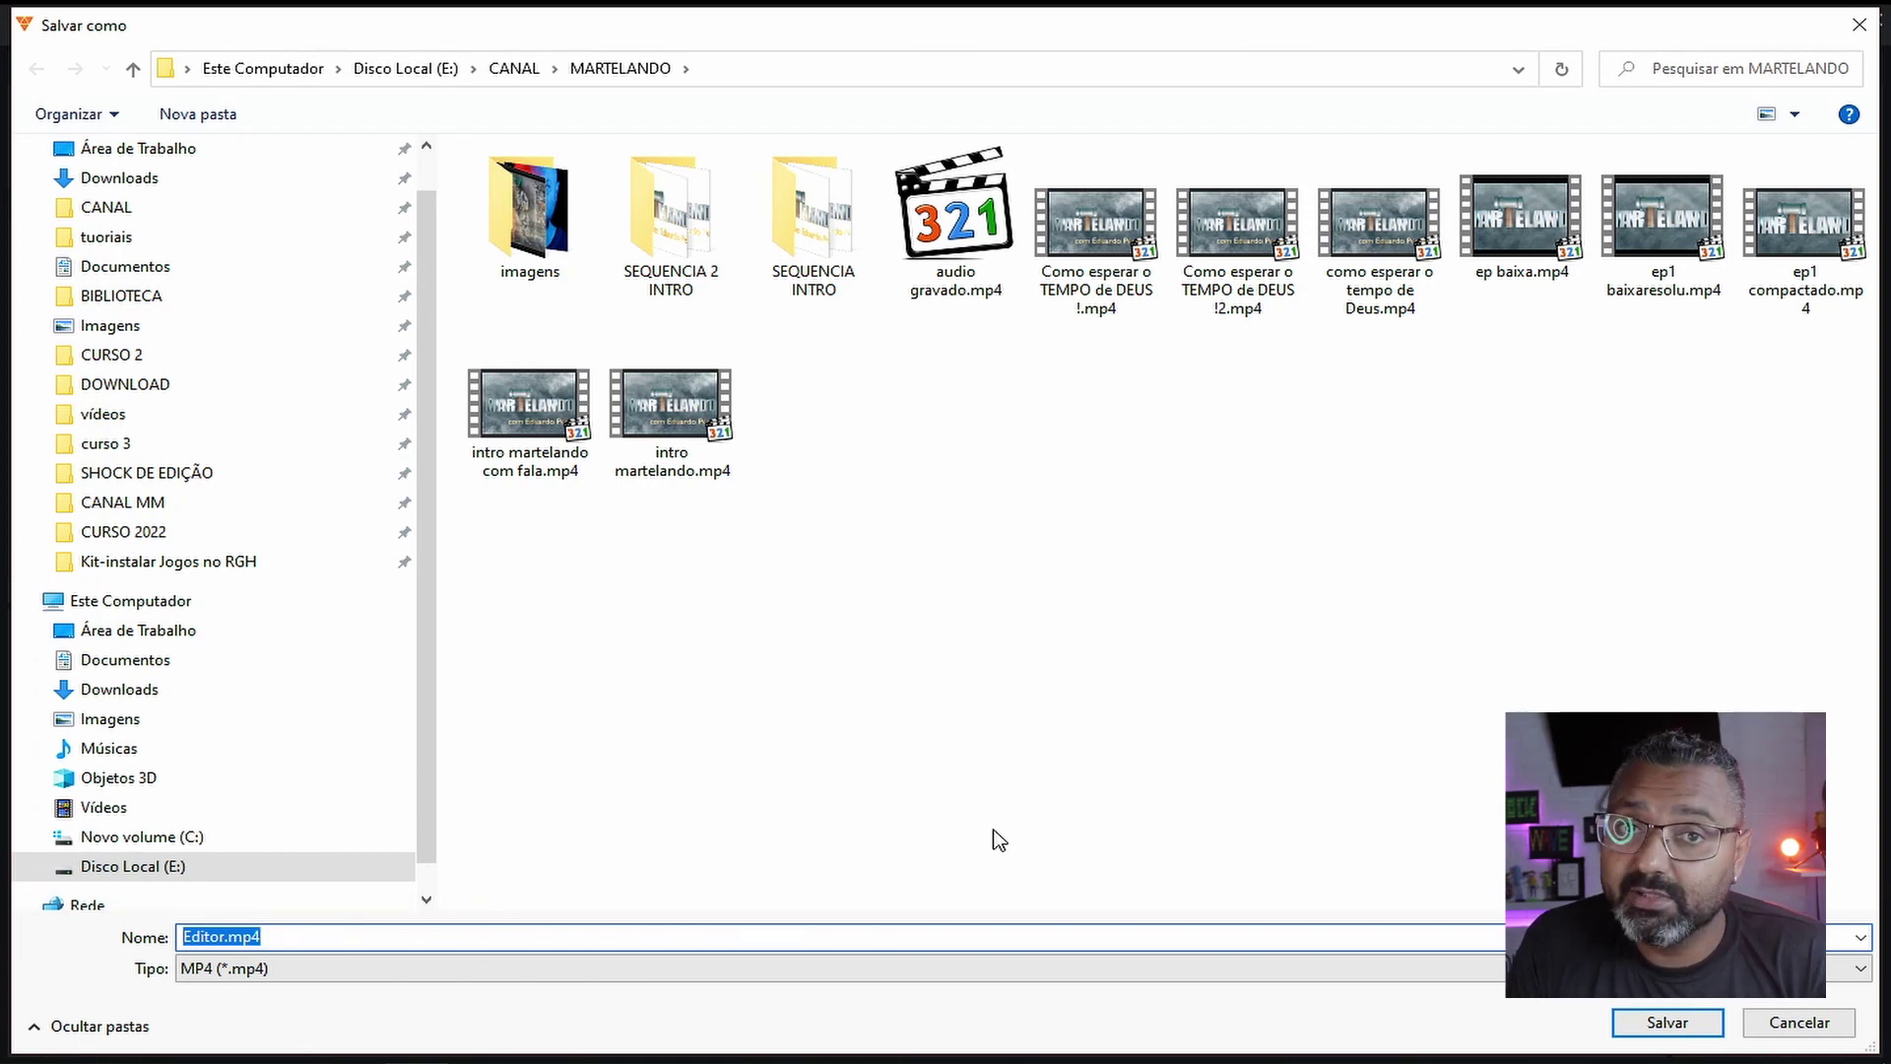
click(1668, 1021)
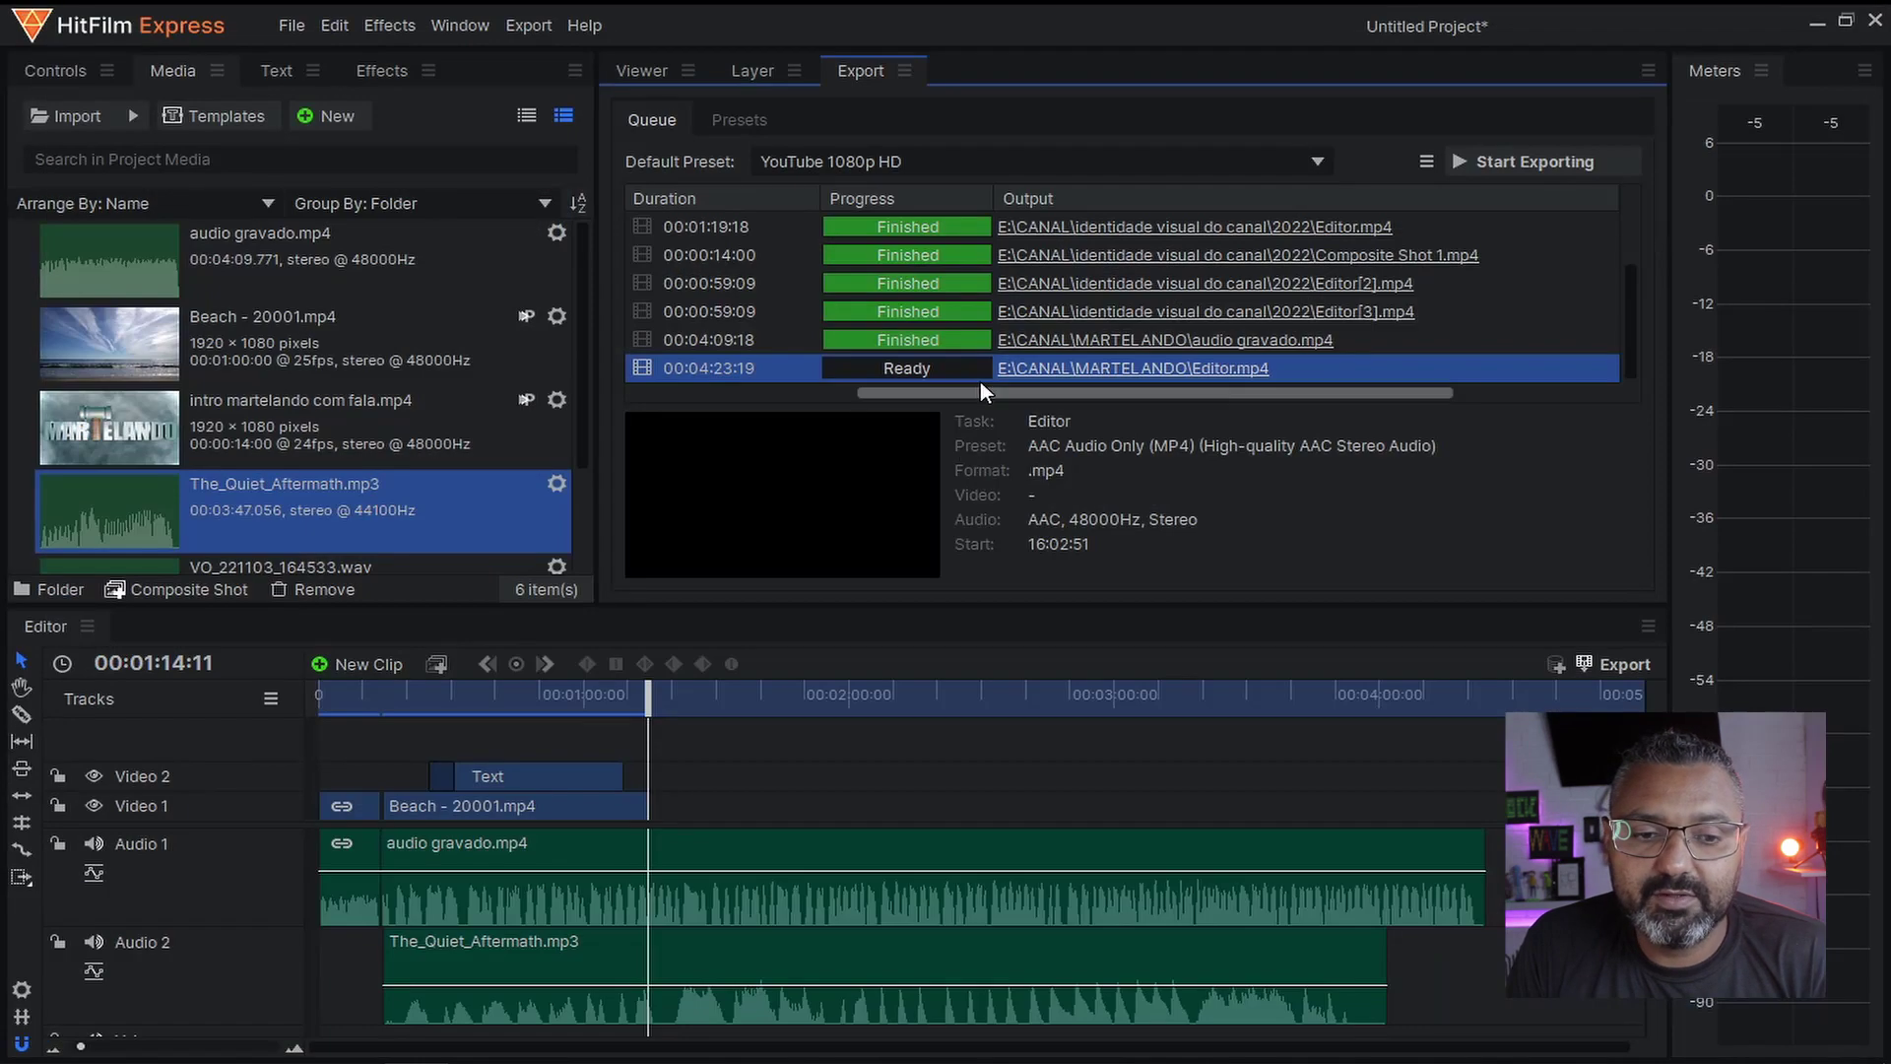
click(1535, 161)
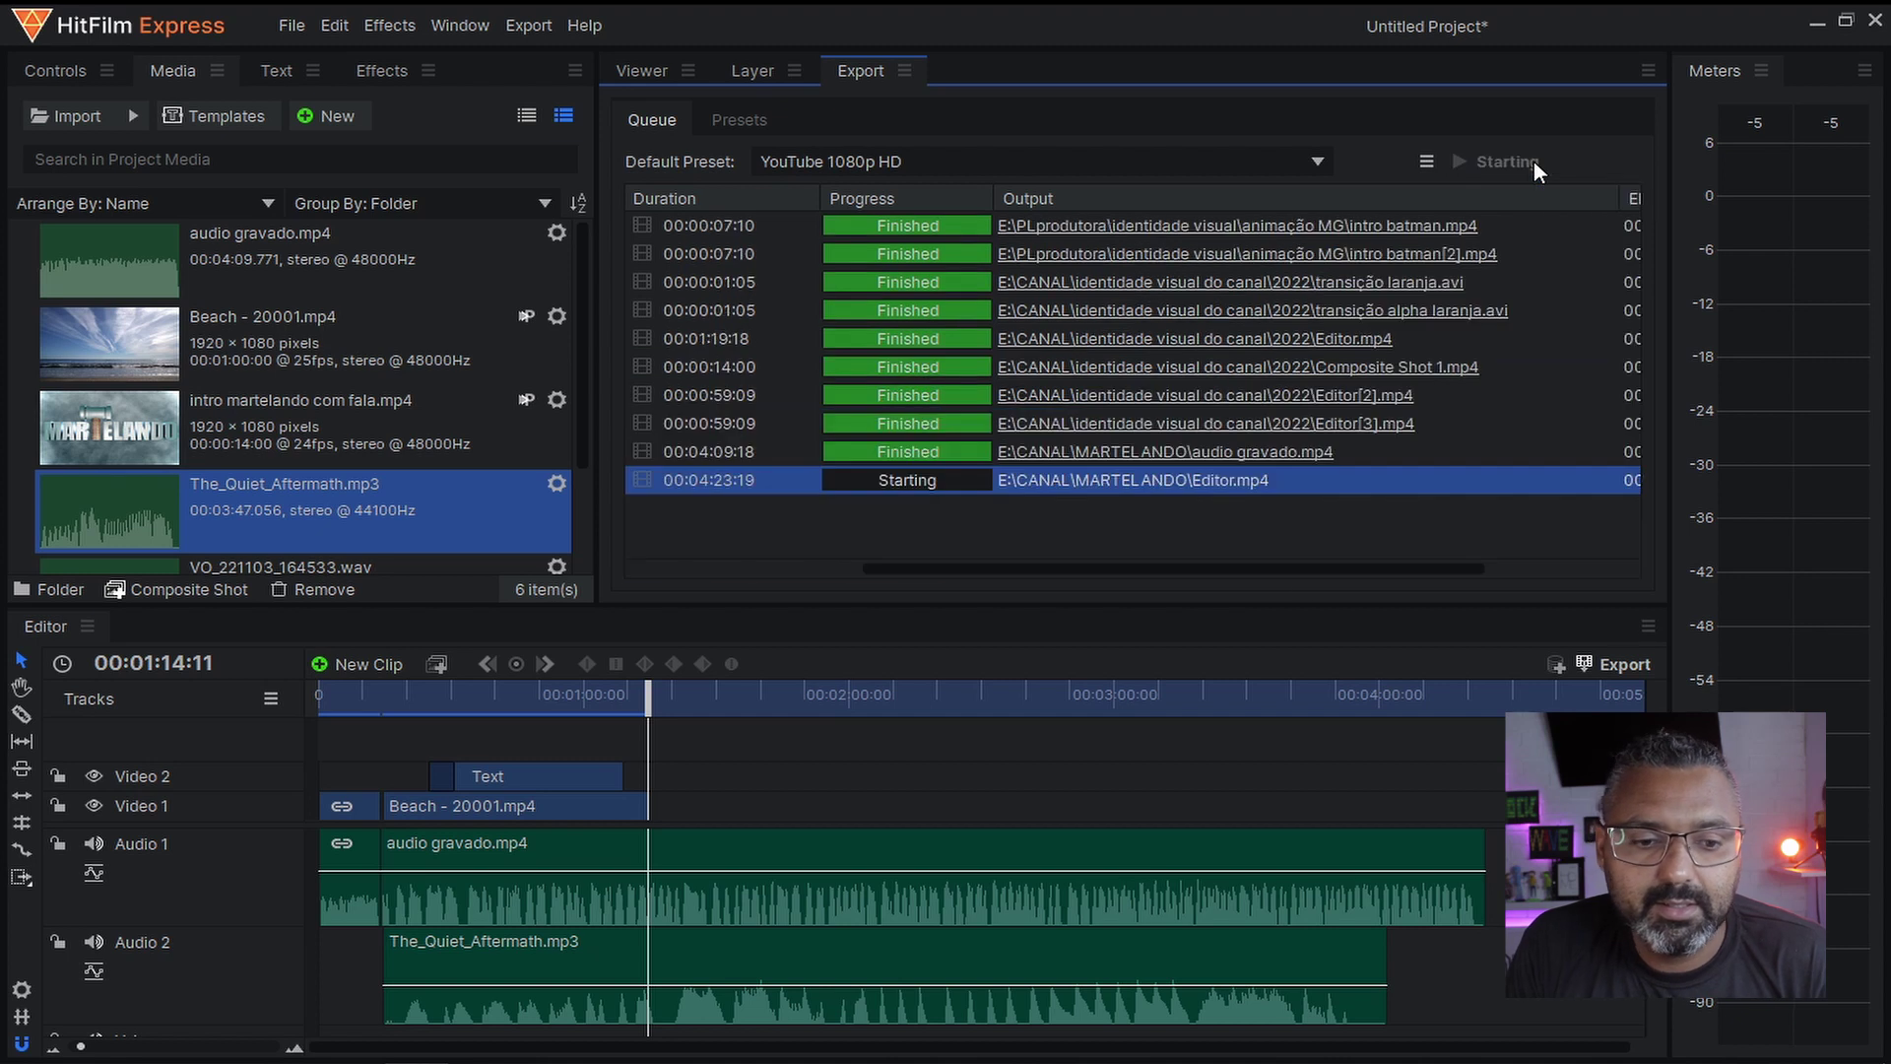